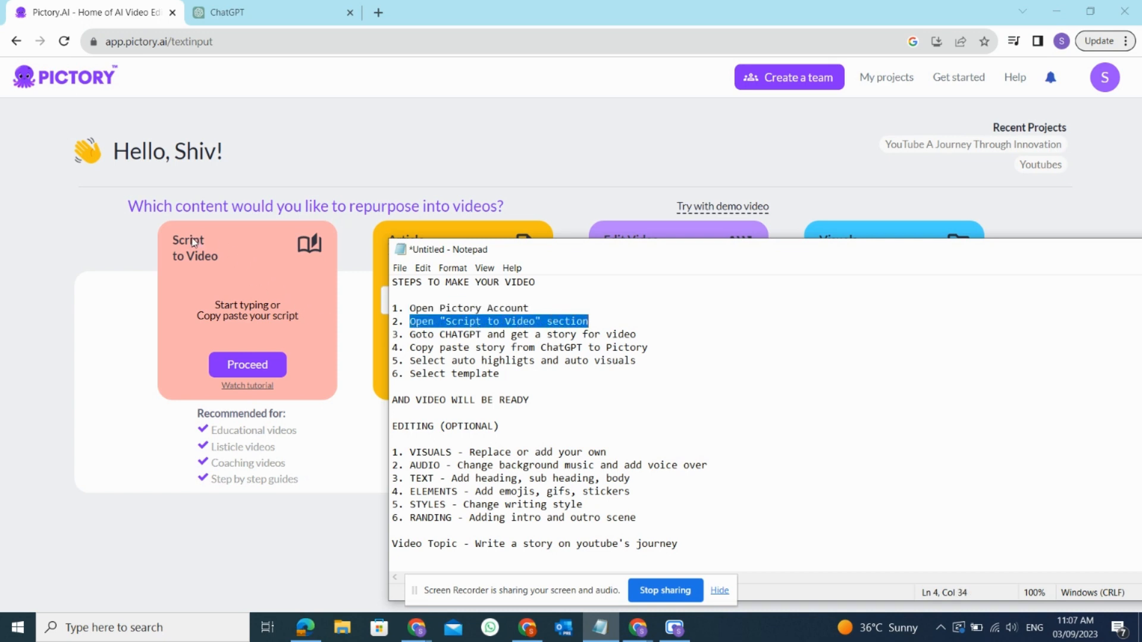
# Start a Script to Video project and mark the "Goto CHATGPT and get a story for video" line in the Notepad notes
pyautogui.click(248, 364)
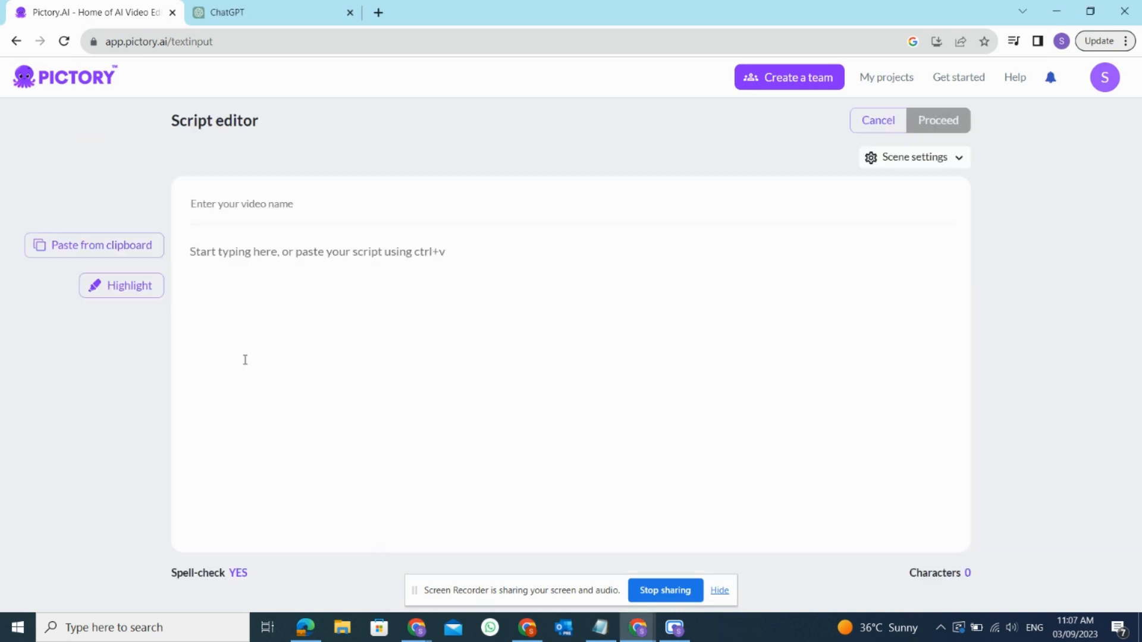
pyautogui.click(599, 629)
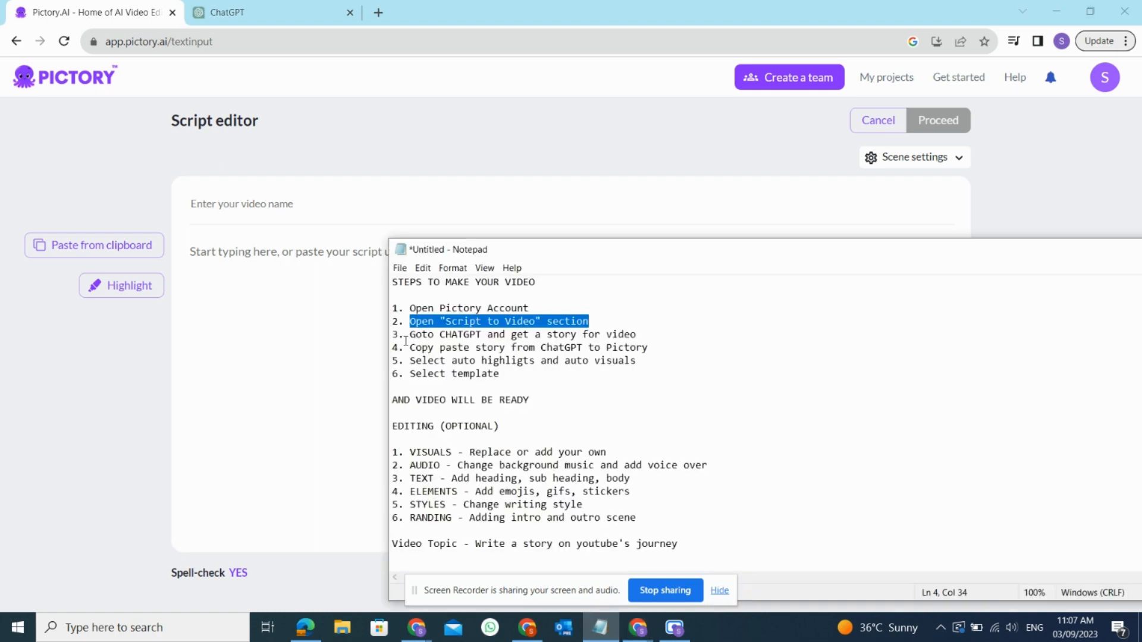
pyautogui.moveTo(410, 334); pyautogui.dragTo(537, 337)
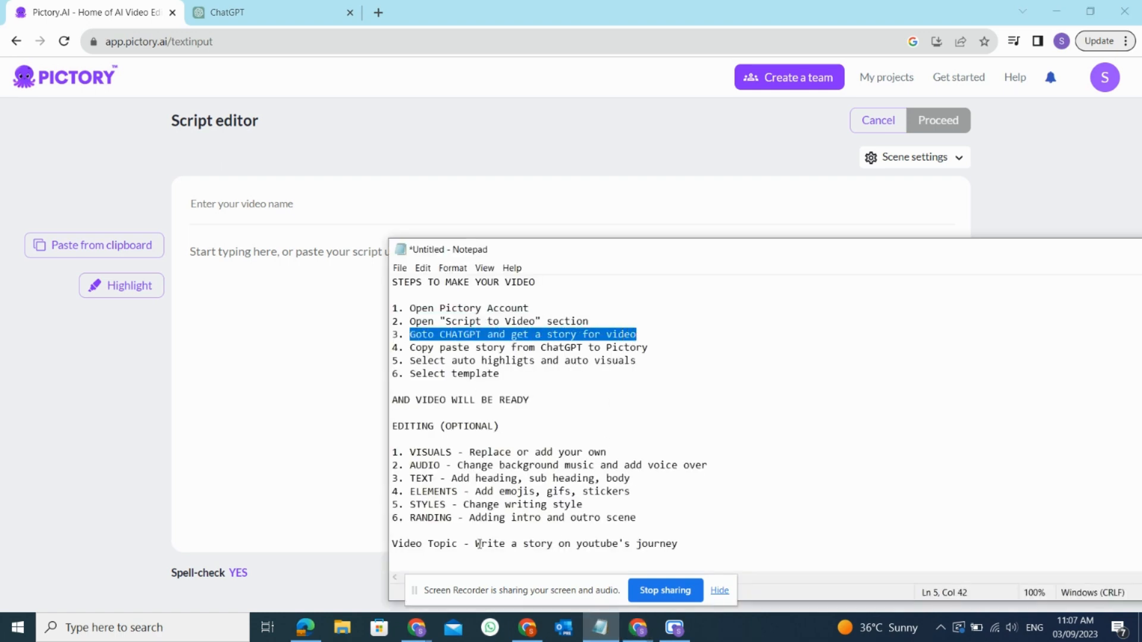
# Copy the video topic "Write a story on youtube's journey" from the Notepad notes
pyautogui.moveTo(476, 543); pyautogui.dragTo(632, 541)
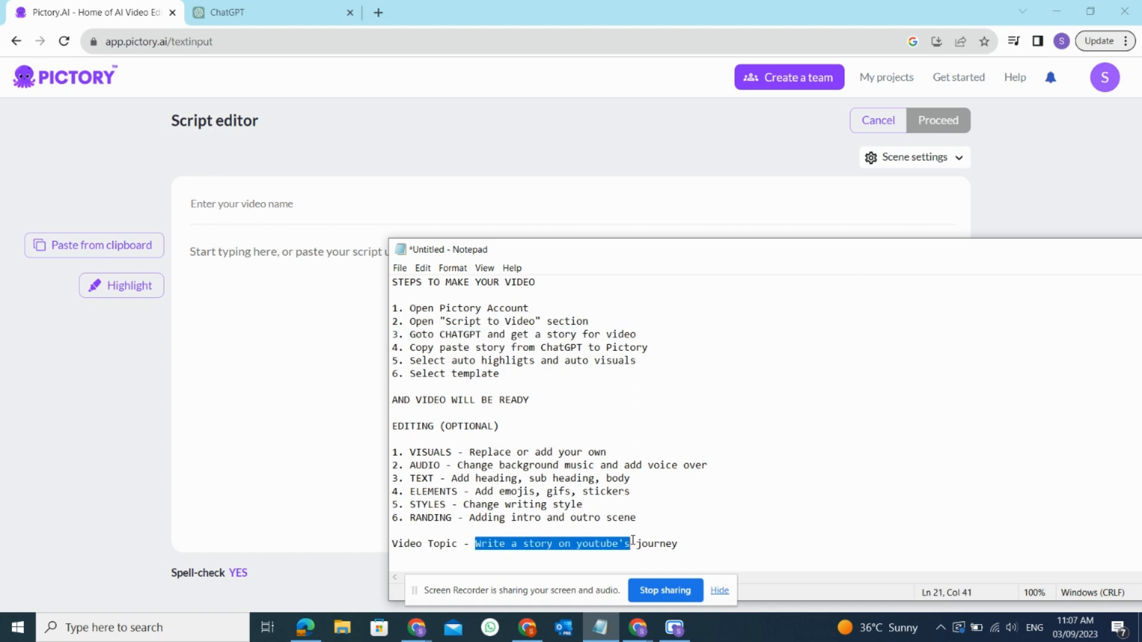
pyautogui.rightClick(676, 538)
pyautogui.click(665, 385)
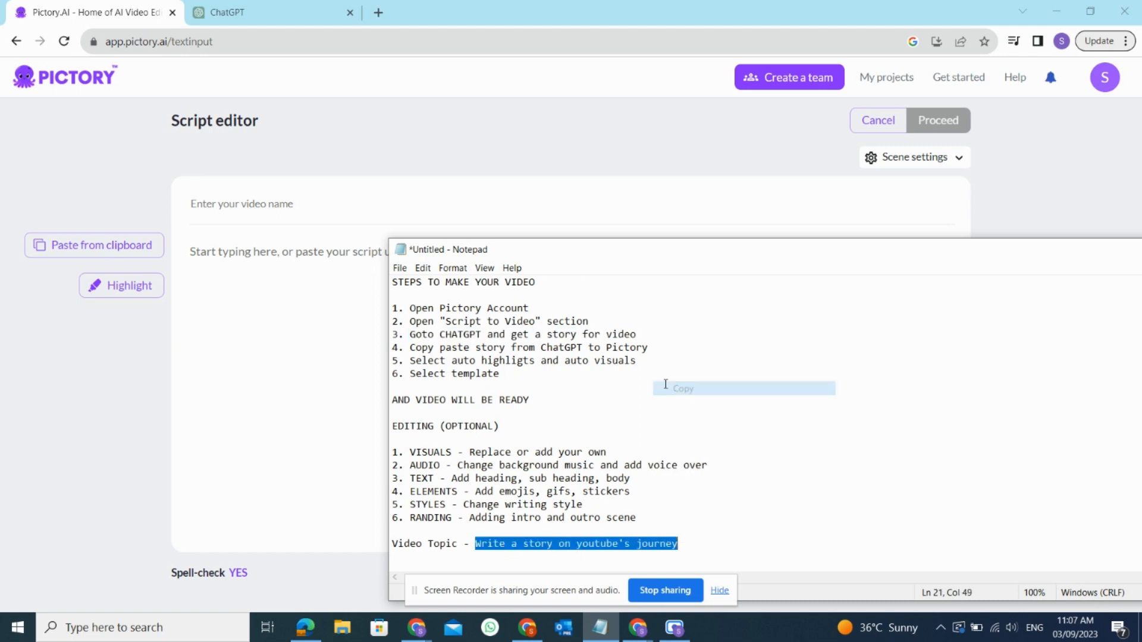
# Switch to ChatGPT and send the copied prompt "Write a story on youtube's journey"
pyautogui.click(261, 7)
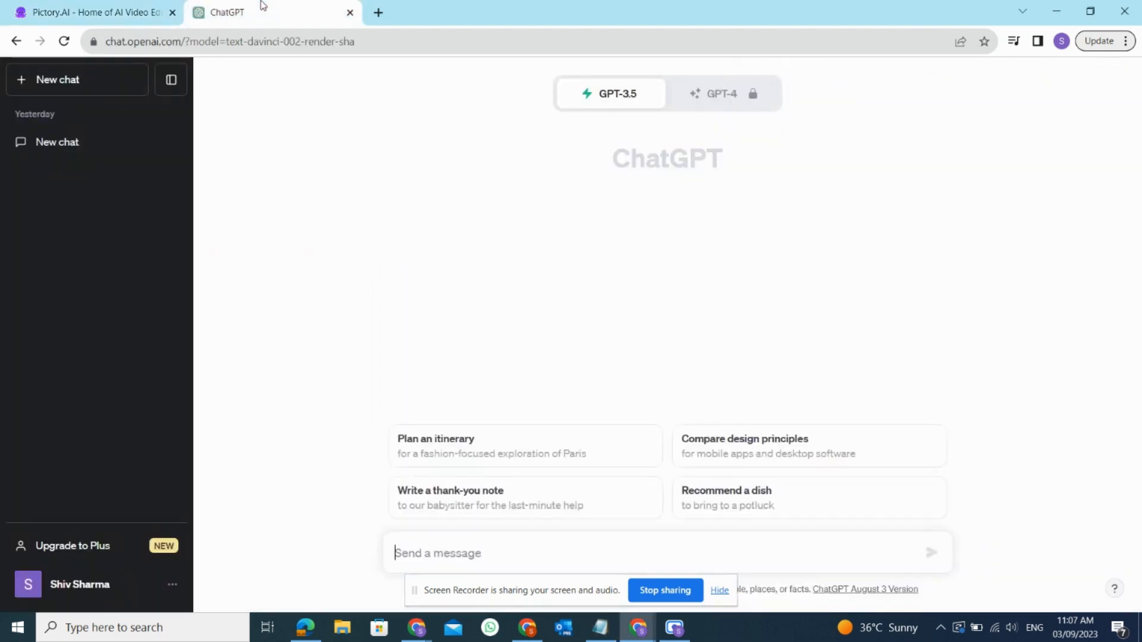
pyautogui.rightClick(427, 550)
pyautogui.click(463, 429)
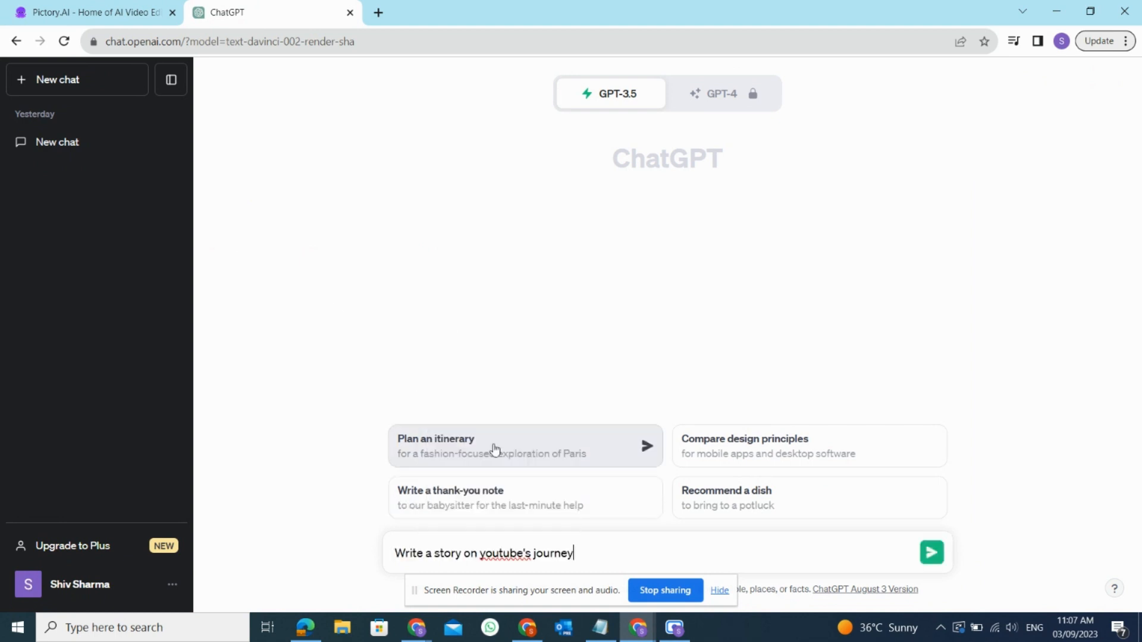
pyautogui.click(929, 554)
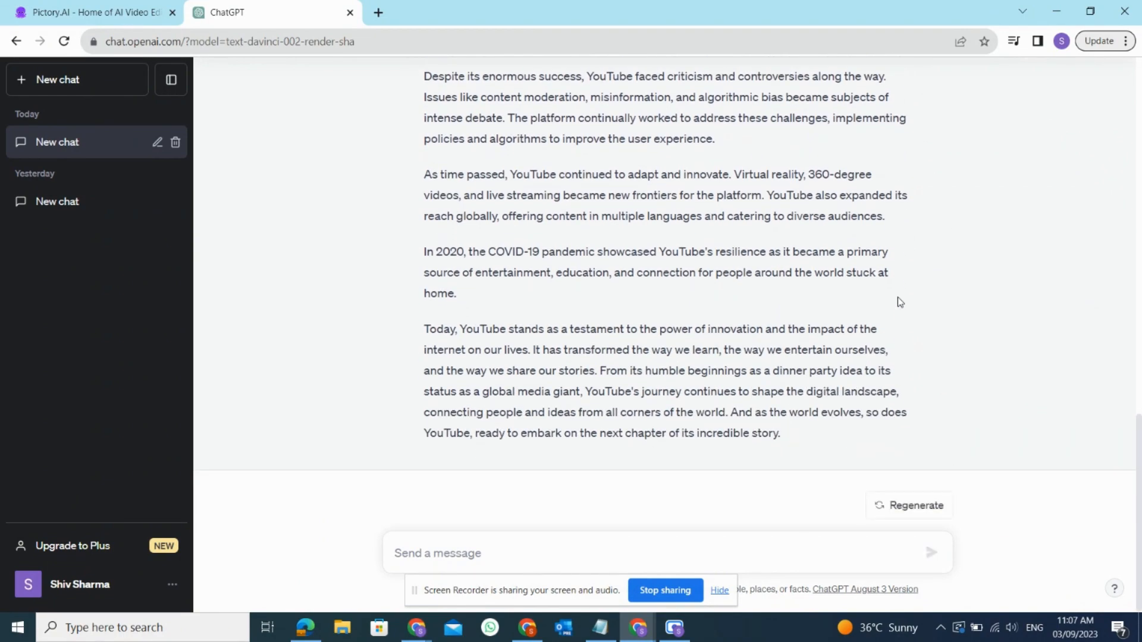
# Copy the generated YouTube story from ChatGPT and paste it into the script body of Pictory's script editor
pyautogui.scroll(15, 814, 282)
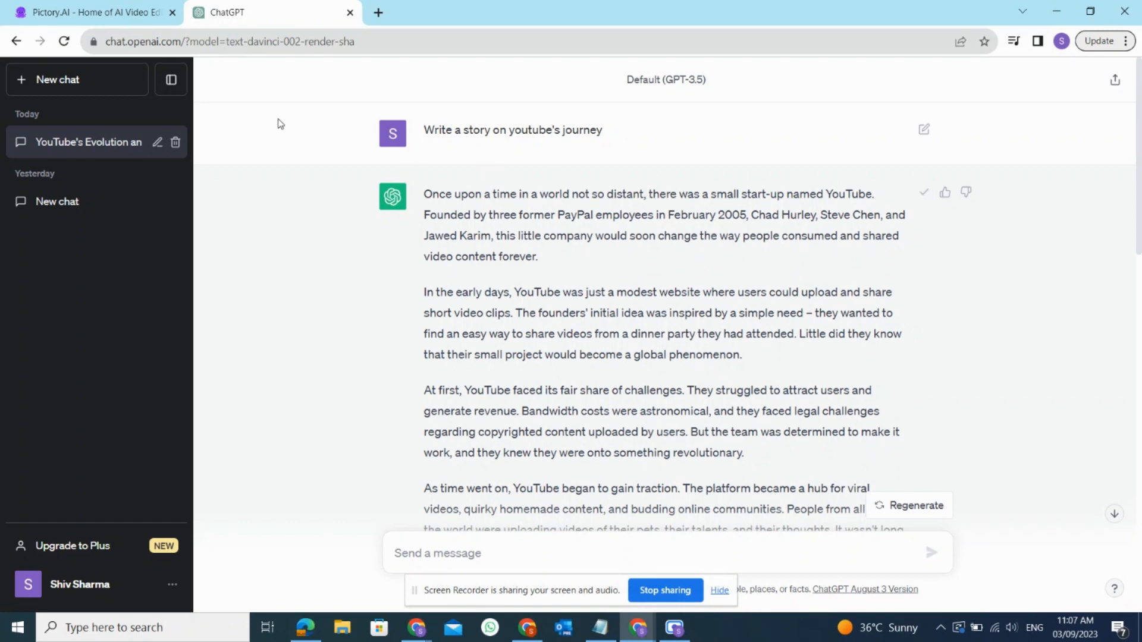
pyautogui.click(92, 12)
pyautogui.click(223, 253)
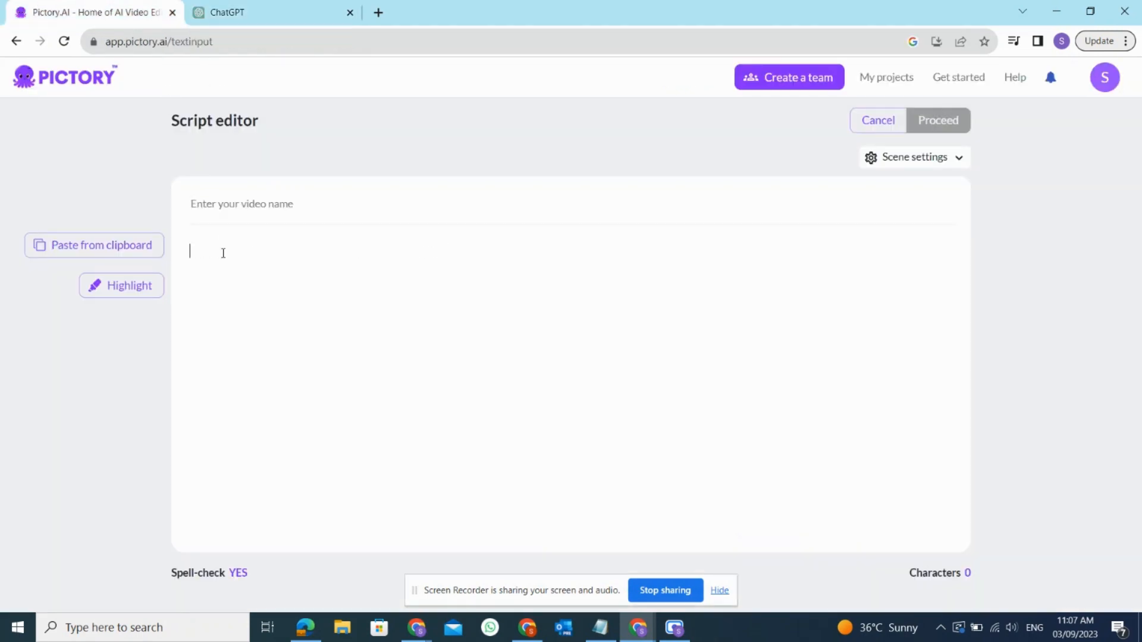
pyautogui.hotkey('ctrl', 'v')
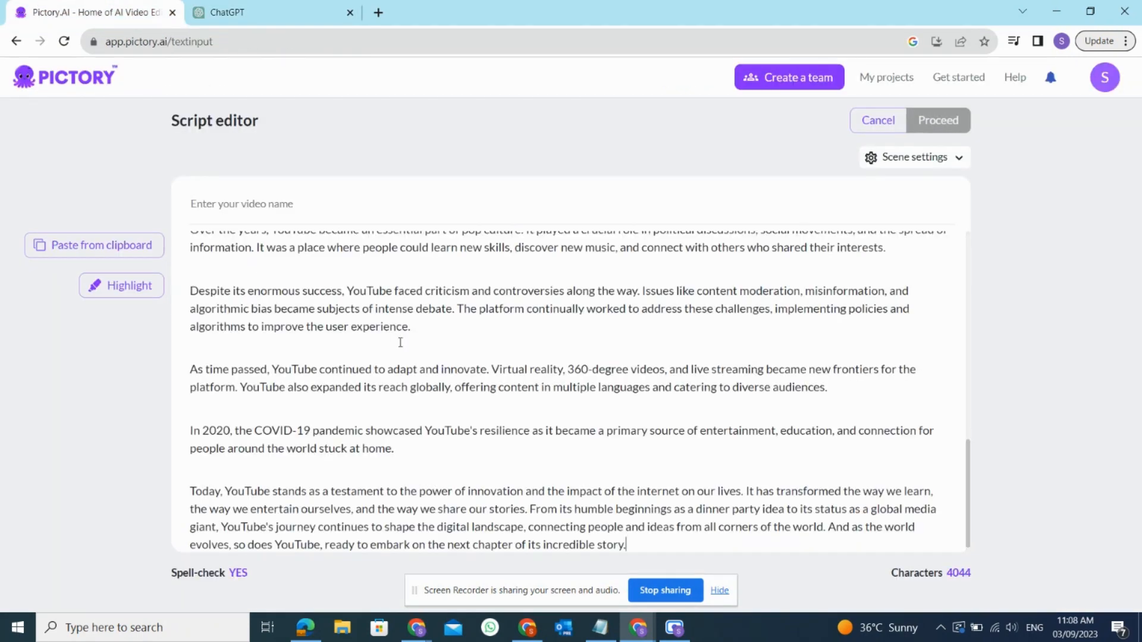
# Mark the copy-paste story line and the auto highlights and auto visuals line in the Notepad notes
pyautogui.click(600, 627)
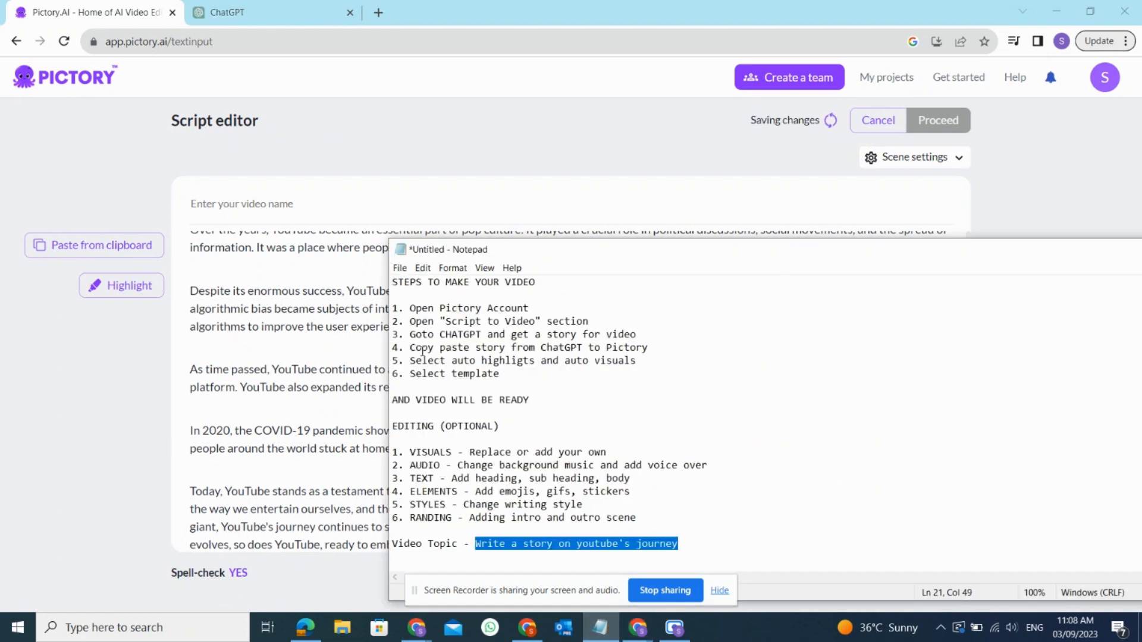
pyautogui.moveTo(410, 348); pyautogui.dragTo(552, 349)
pyautogui.moveTo(639, 347); pyautogui.dragTo(653, 344)
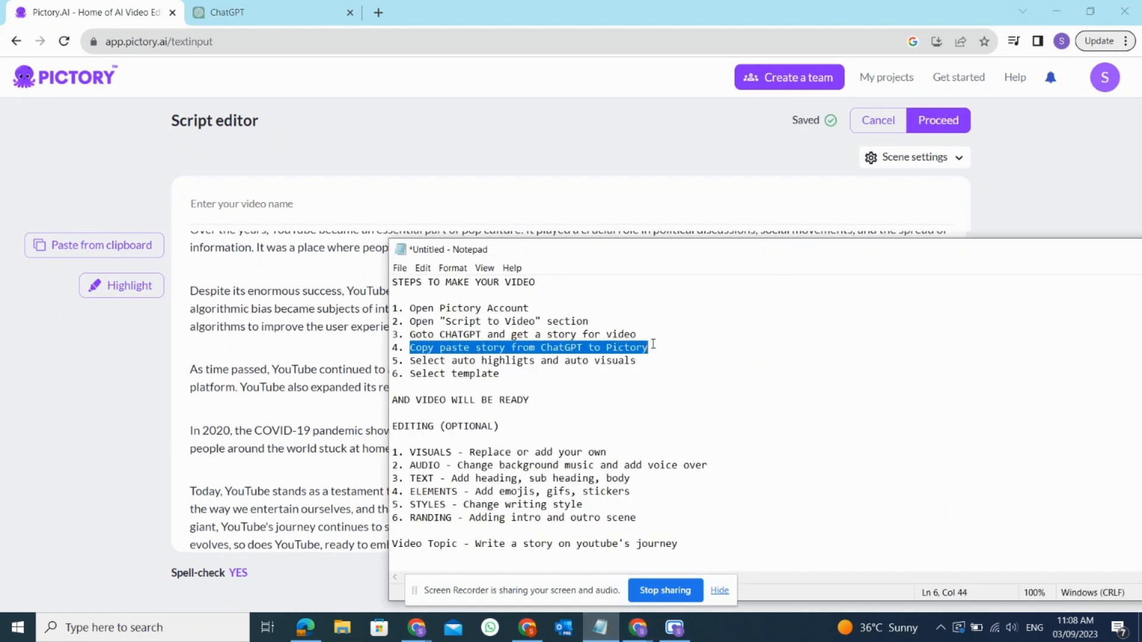
pyautogui.moveTo(410, 360); pyautogui.dragTo(626, 360)
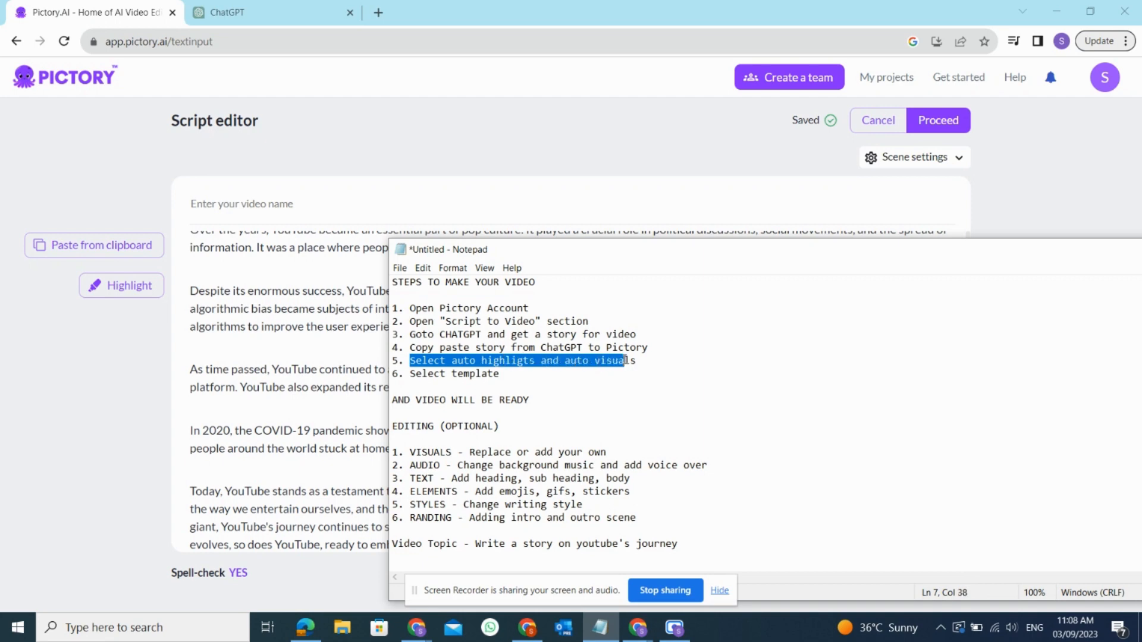
# Make sure Auto highlight keywords and Auto visuals selection are both on in Pictory's scene settings
pyautogui.click(343, 373)
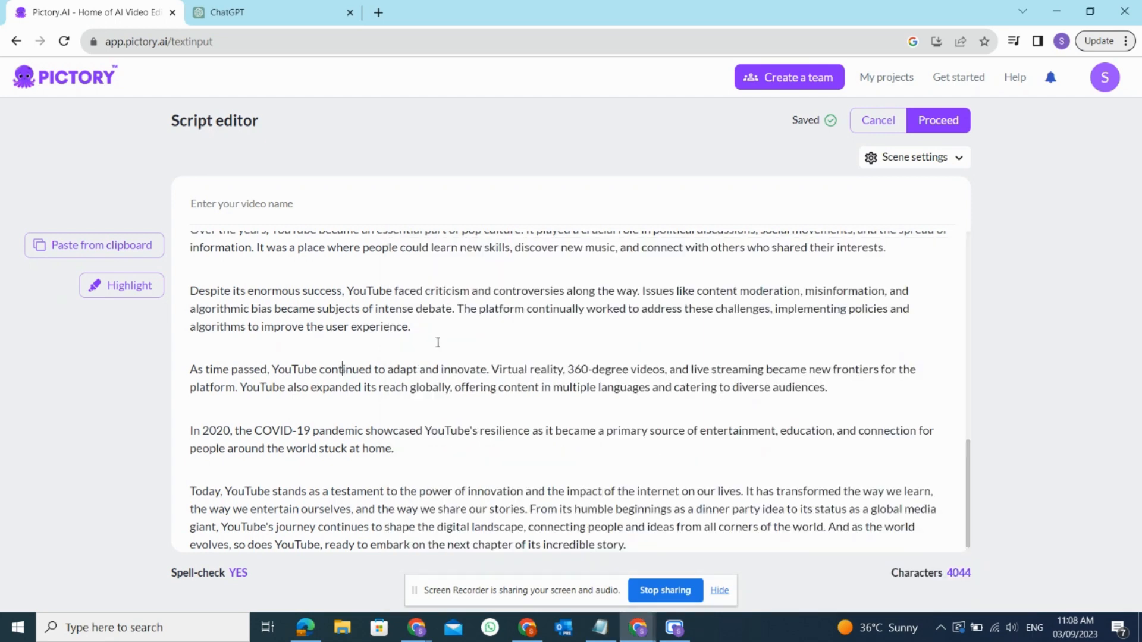
pyautogui.click(932, 171)
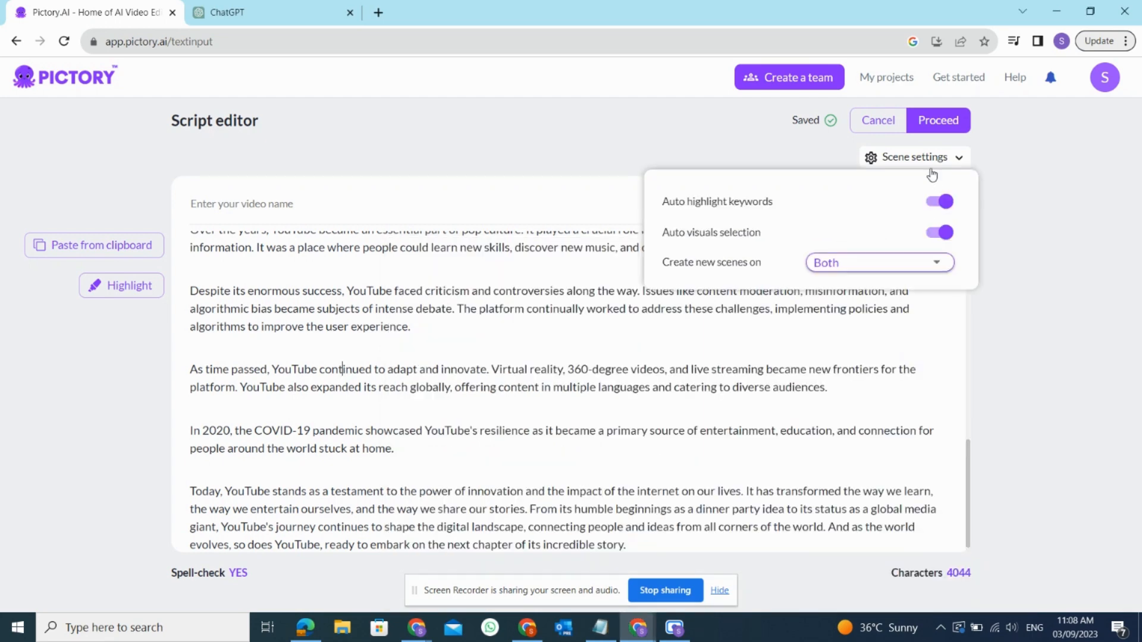
pyautogui.click(941, 206)
pyautogui.click(933, 237)
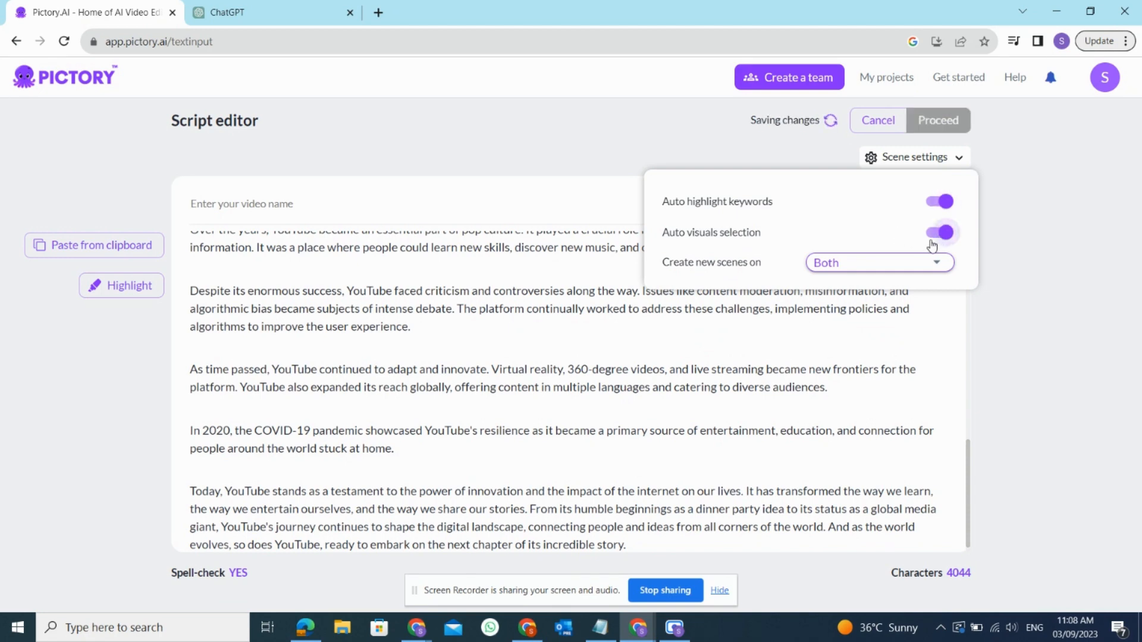
# Mark the "Select template" line in the Notepad notes
pyautogui.click(598, 627)
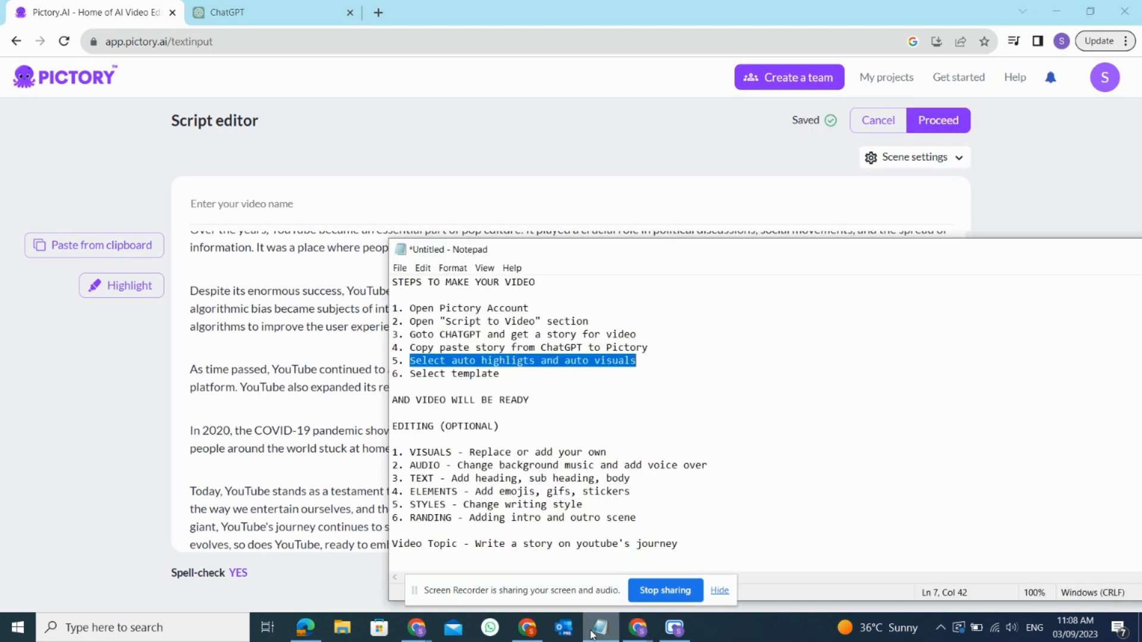
pyautogui.moveTo(412, 375); pyautogui.dragTo(462, 374)
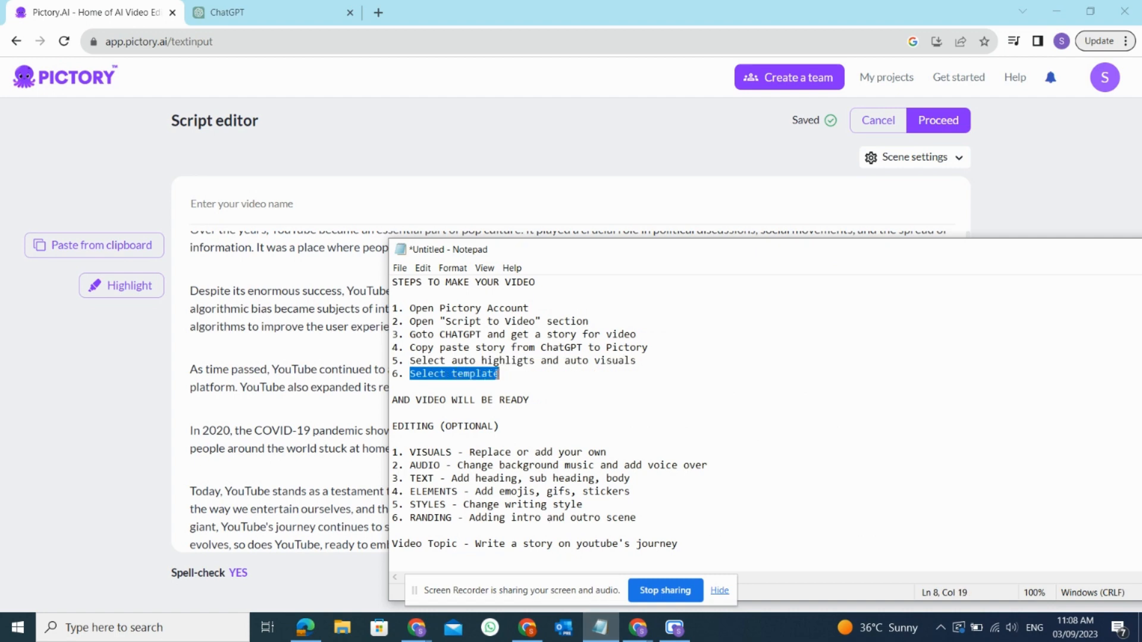
# Name the video "Youtube" in Pictory's script editor and proceed to template selection
pyautogui.click(321, 368)
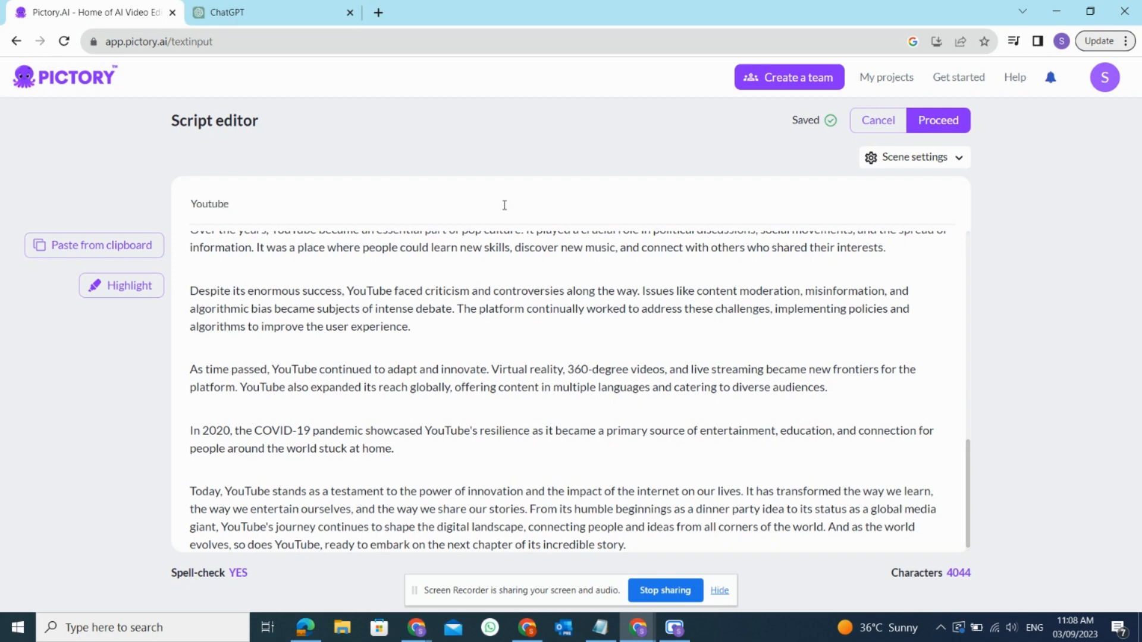
pyautogui.click(927, 120)
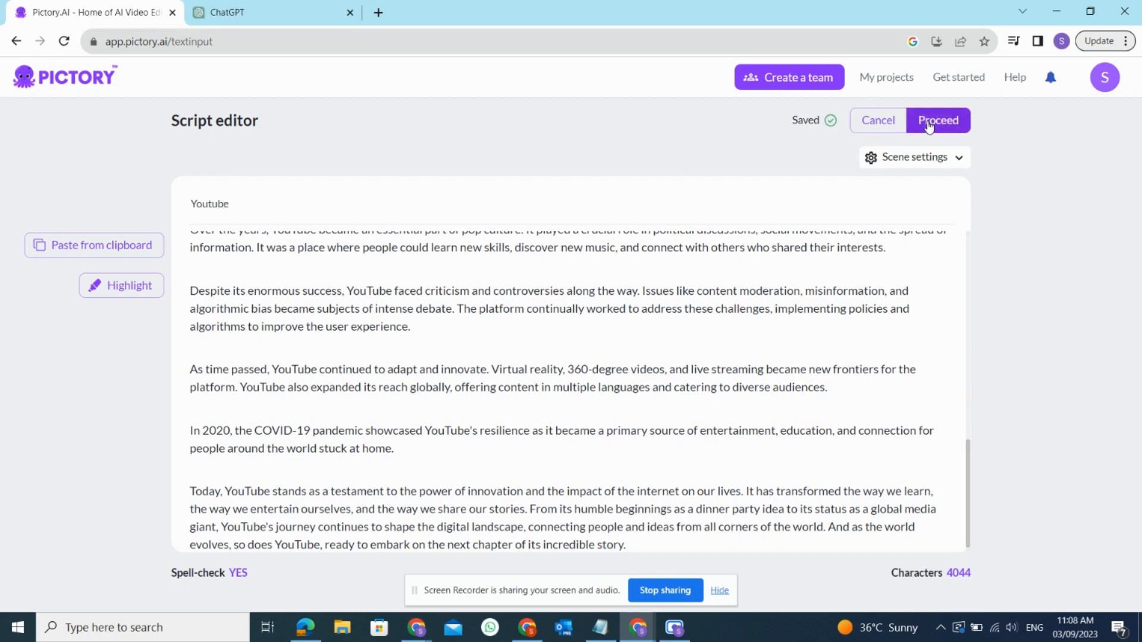
pyautogui.click(928, 122)
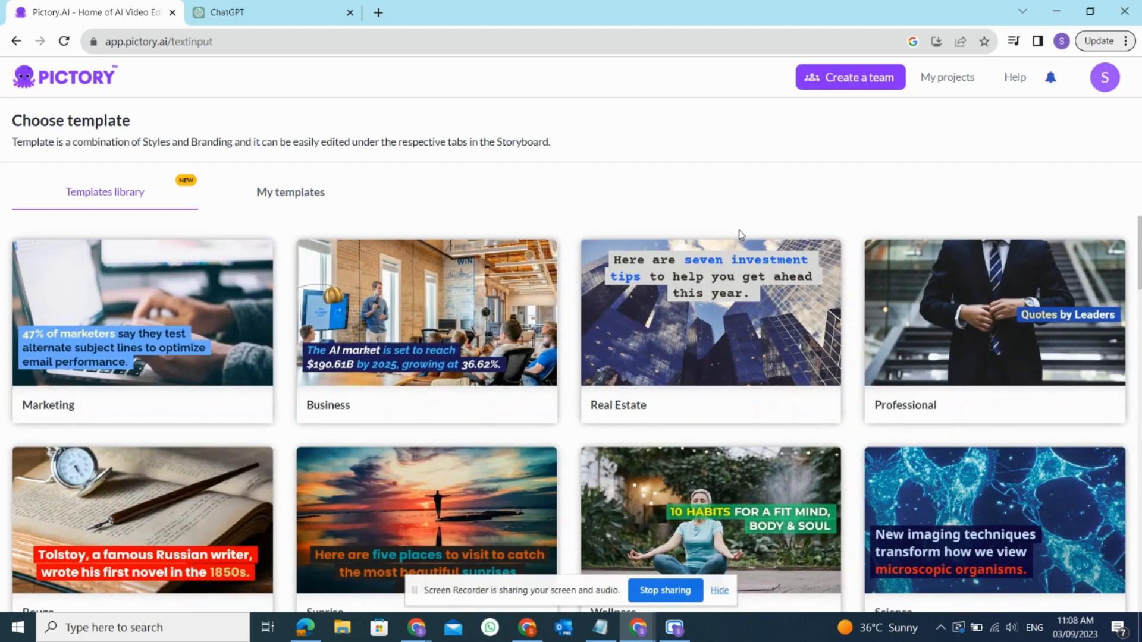
# Browse the templates library and apply the Subtitle Standard template in 16:9 aspect ratio
pyautogui.scroll(-15, 741, 235)
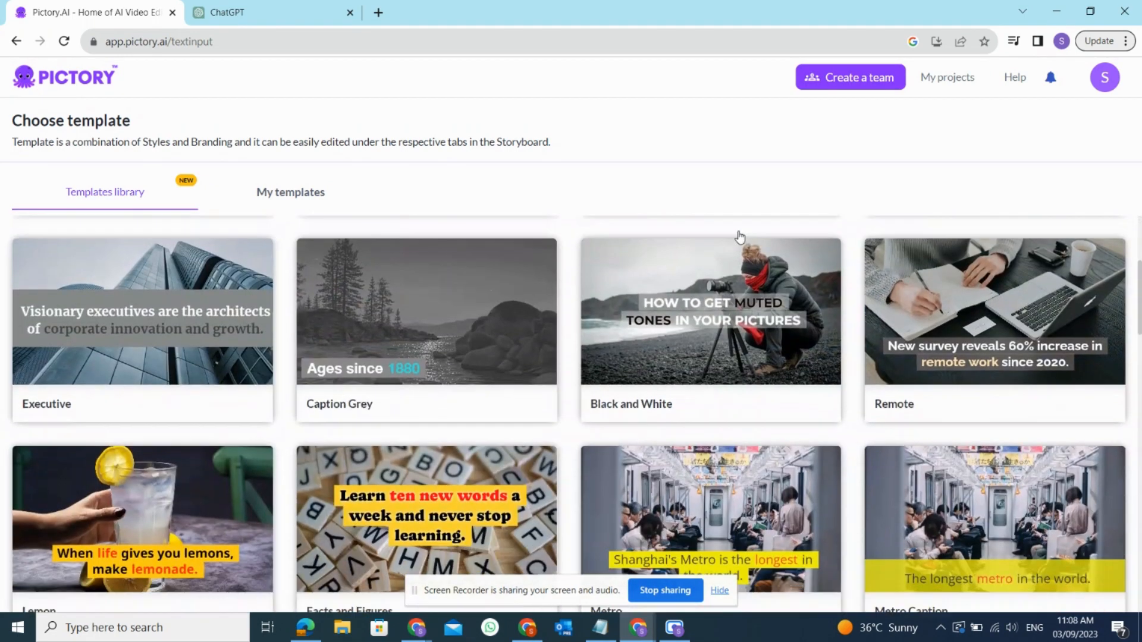
pyautogui.scroll(-9, 740, 237)
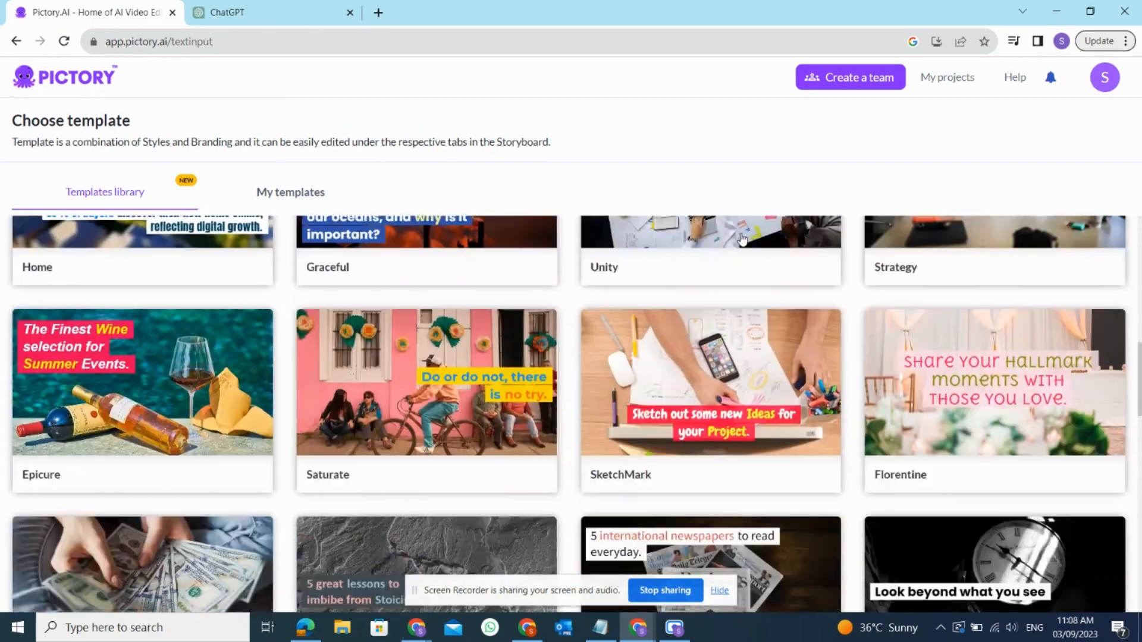
pyautogui.scroll(-16, 743, 240)
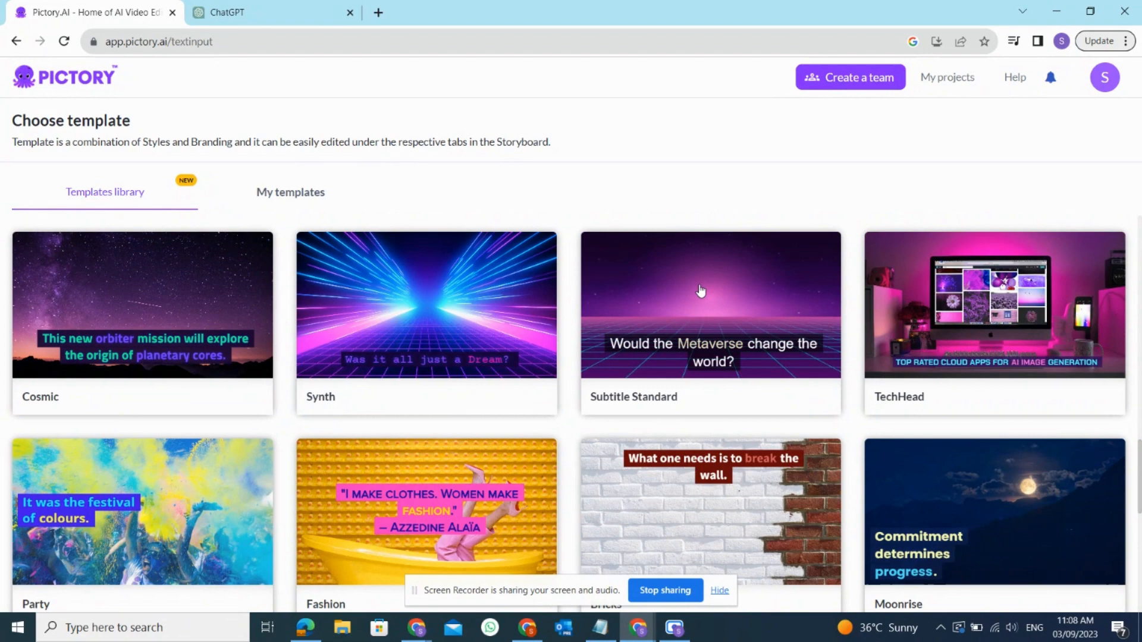
pyautogui.moveTo(700, 290)
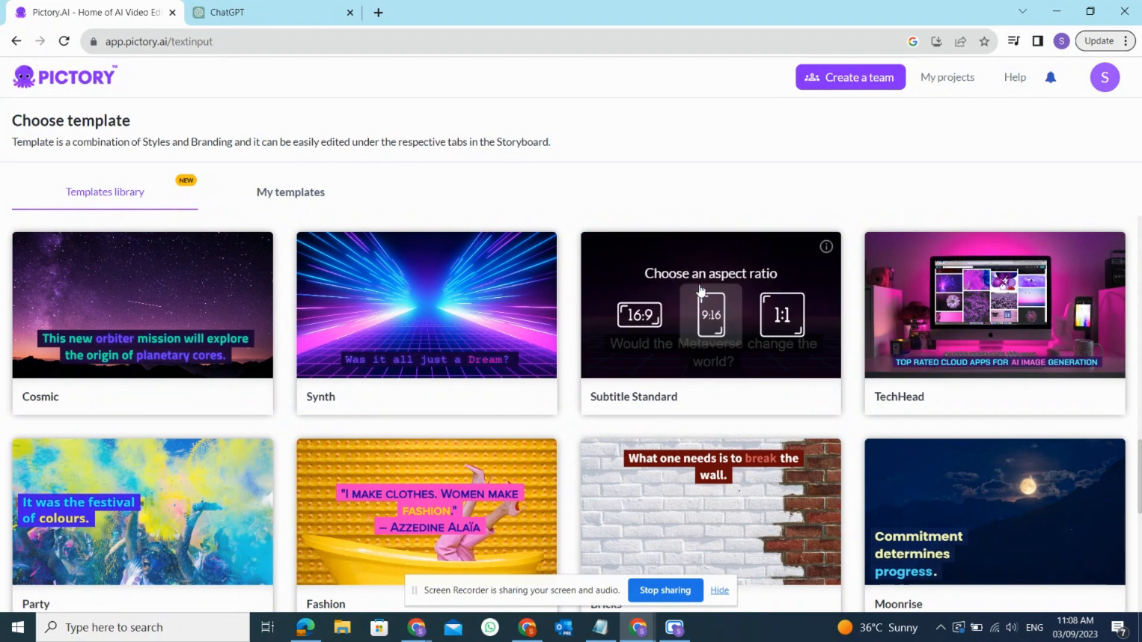
pyautogui.click(659, 309)
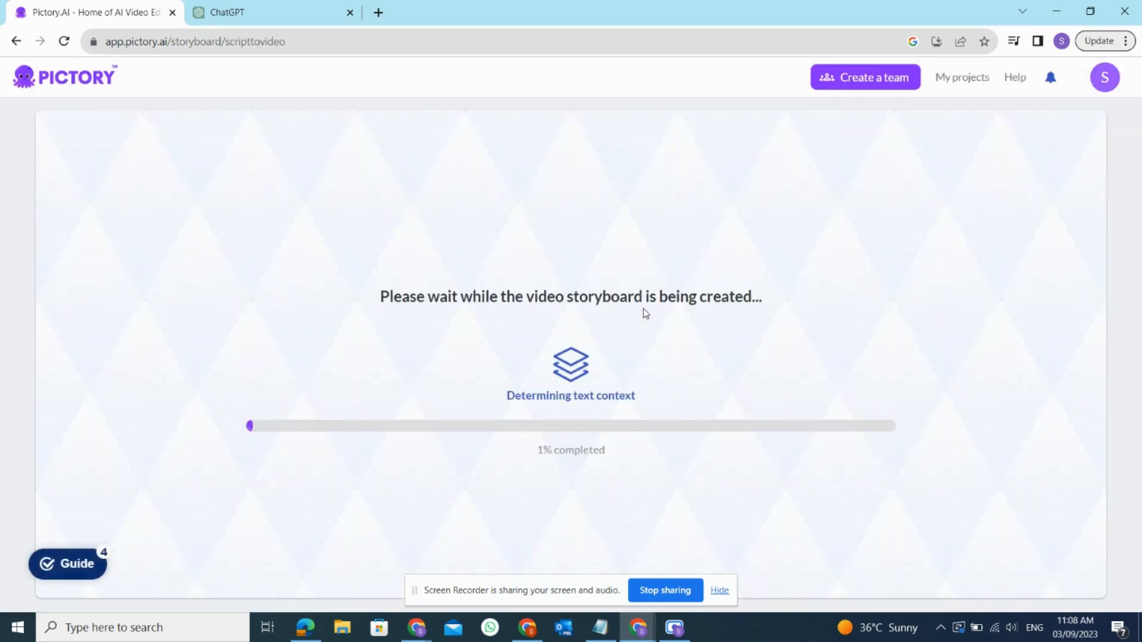
pyautogui.click(675, 636)
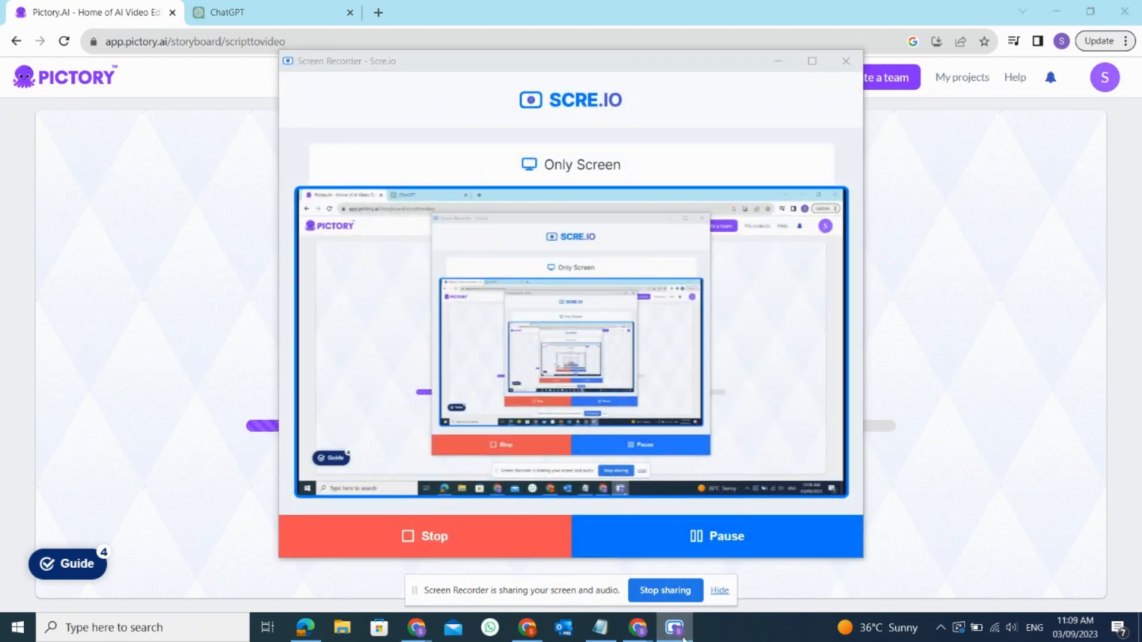
pyautogui.click(683, 639)
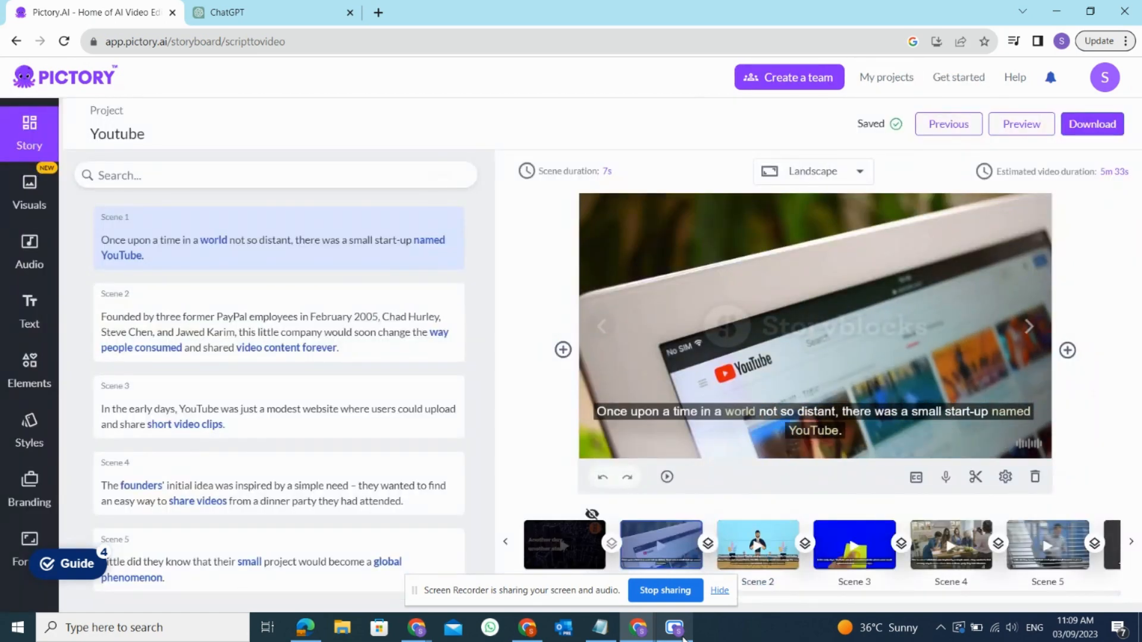
# Review scenes 2, 3 and 4 in the storyboard and return to scene 1
pyautogui.click(768, 544)
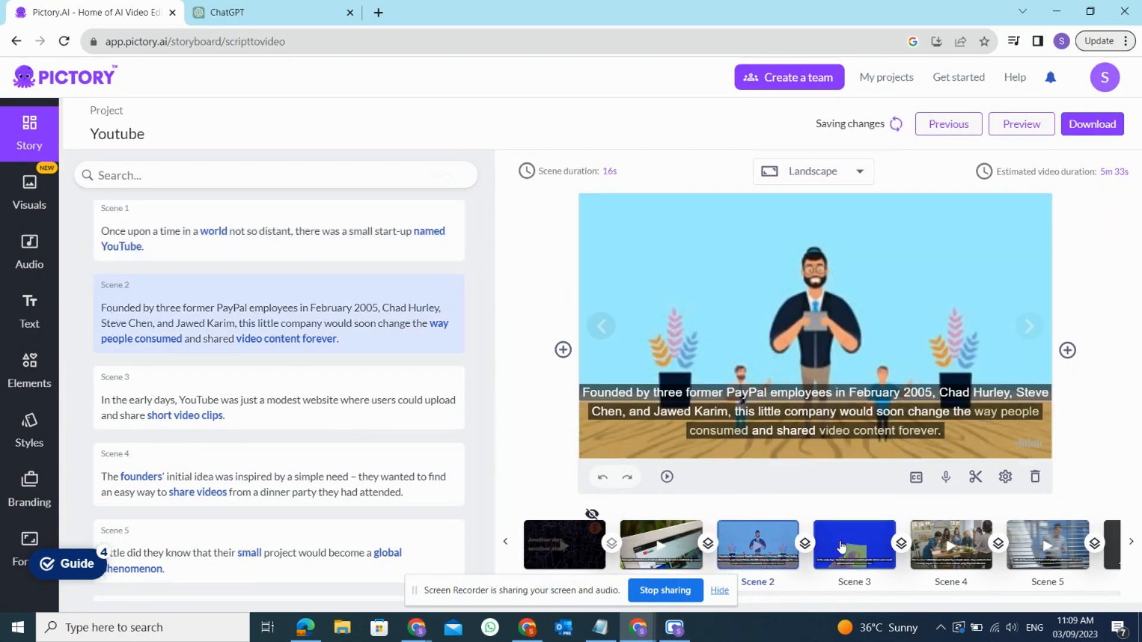
pyautogui.click(841, 546)
pyautogui.click(973, 541)
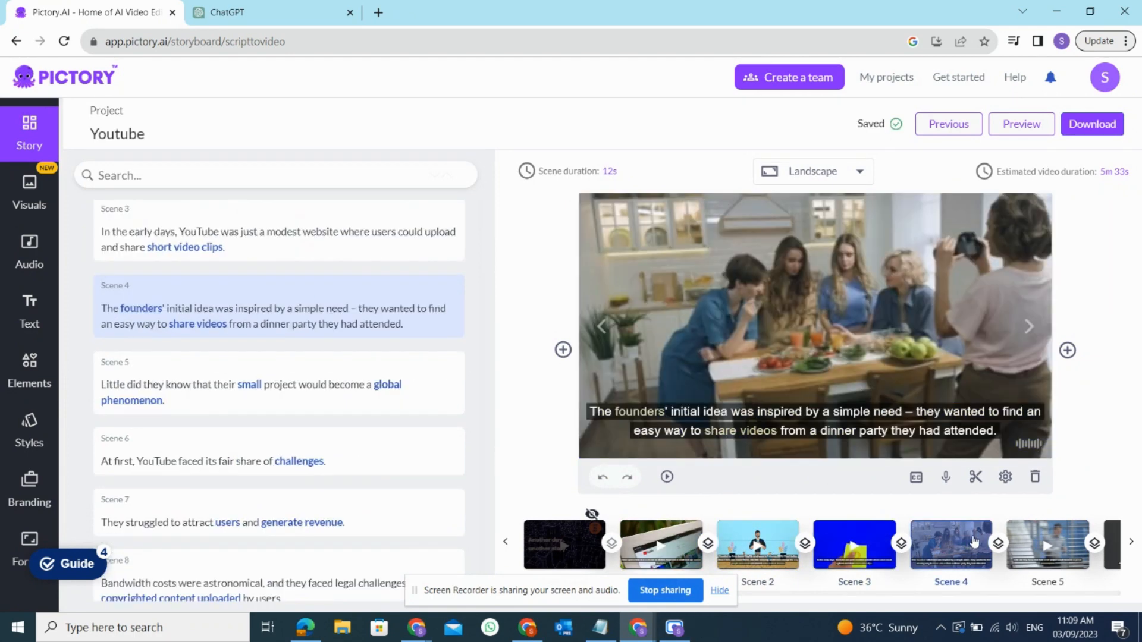
pyautogui.click(671, 543)
# Mark "AND VIDEO WILL BE READY" in the Notepad notes and start a preview of the whole video in Pictory
pyautogui.click(600, 628)
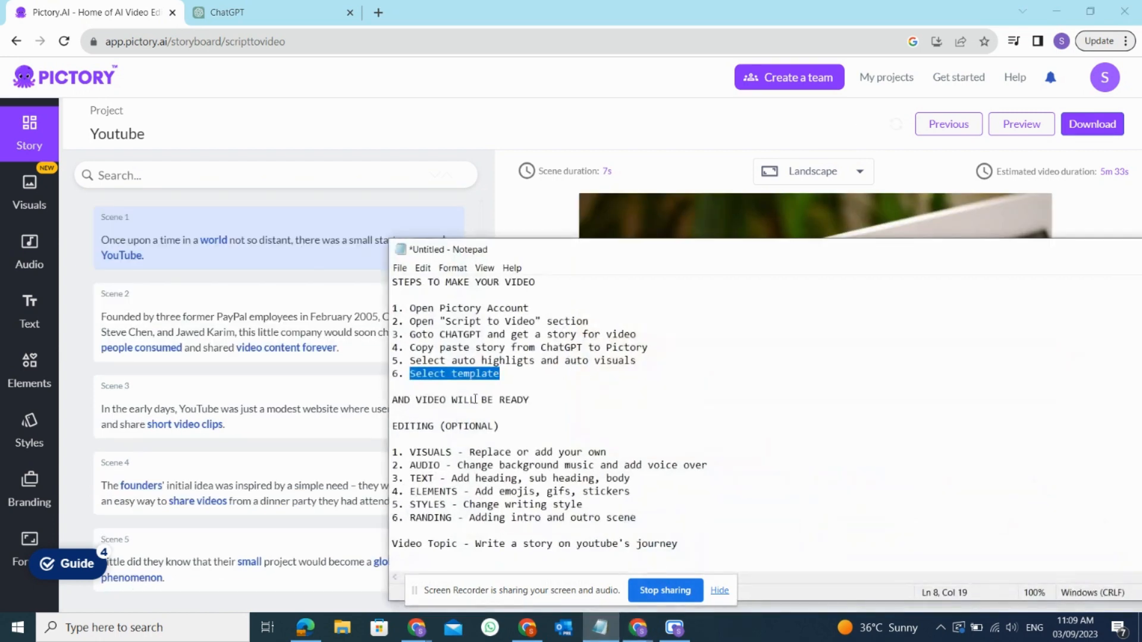
pyautogui.moveTo(532, 398); pyautogui.dragTo(430, 402)
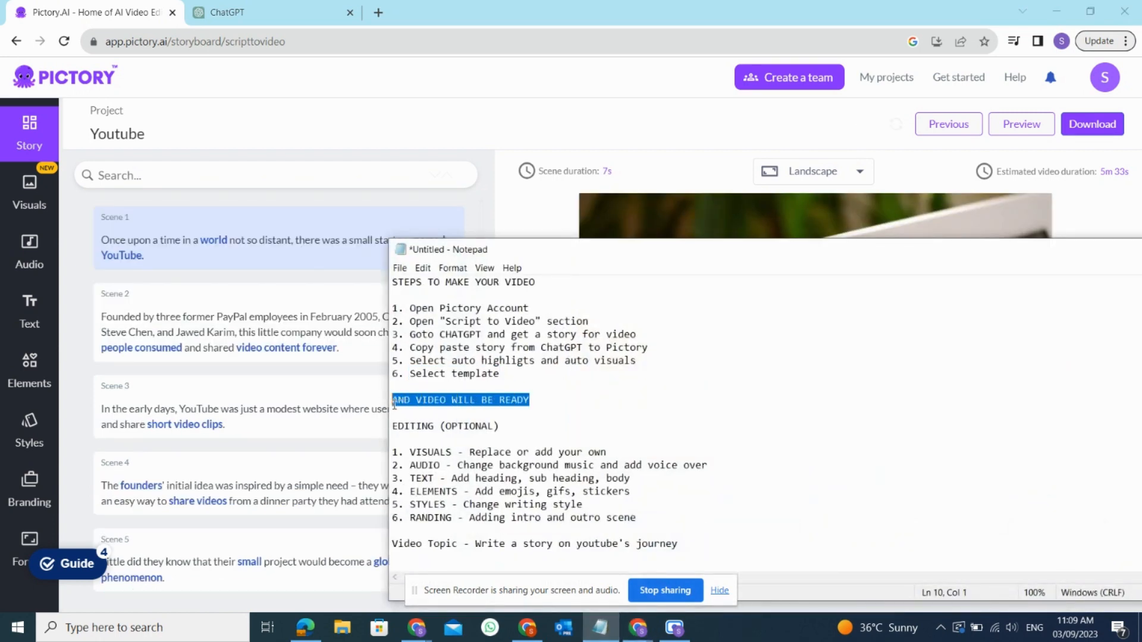
pyautogui.click(856, 125)
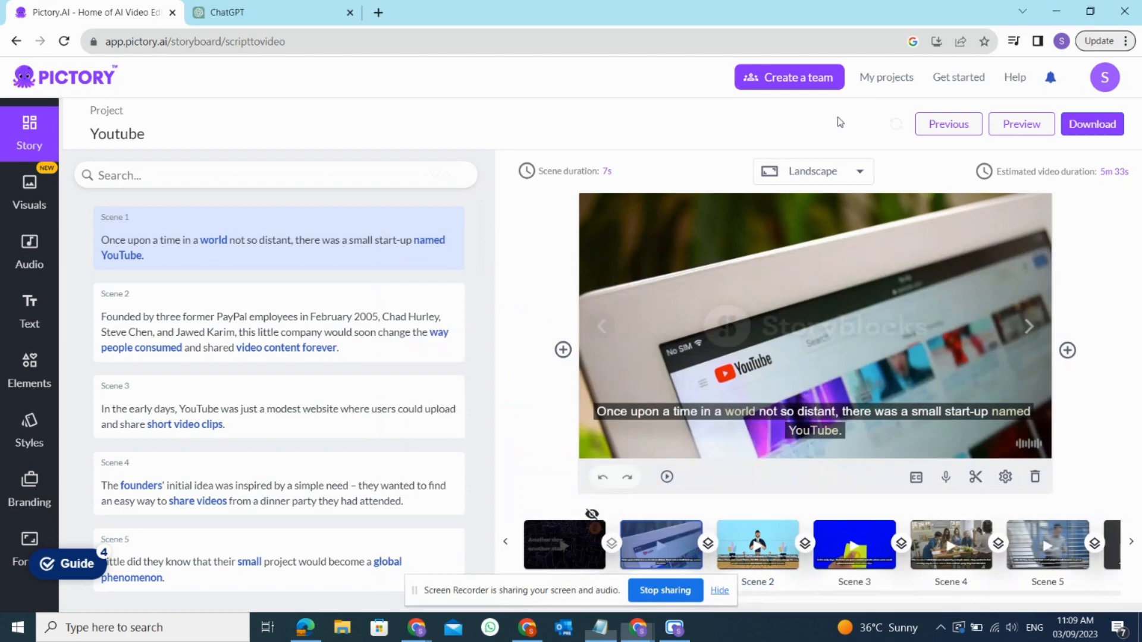
pyautogui.click(1019, 124)
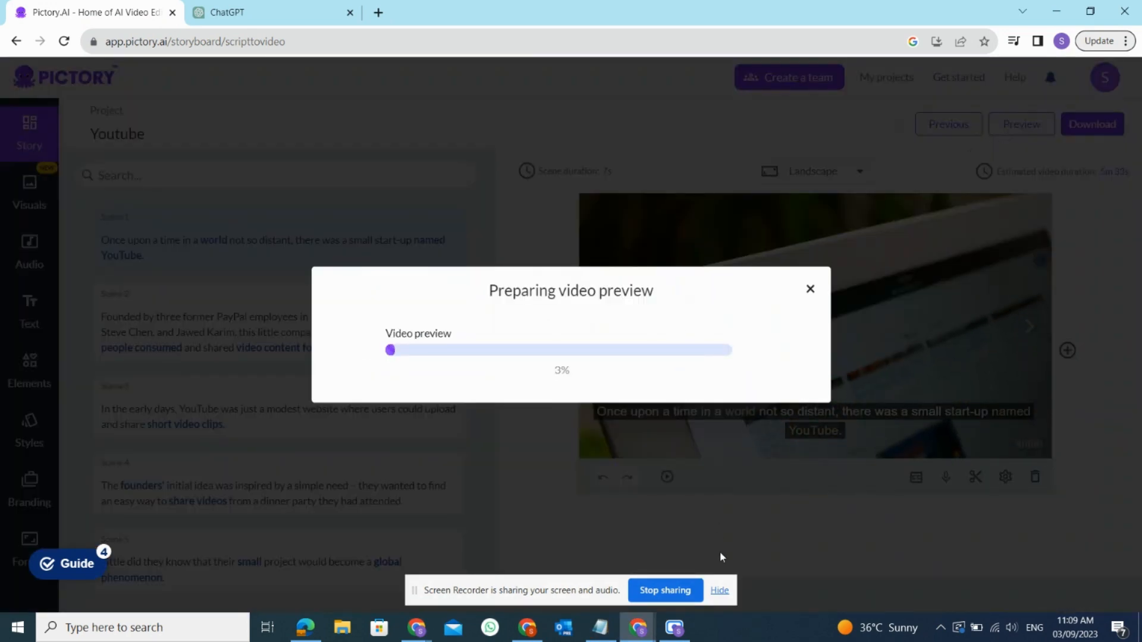
pyautogui.click(671, 628)
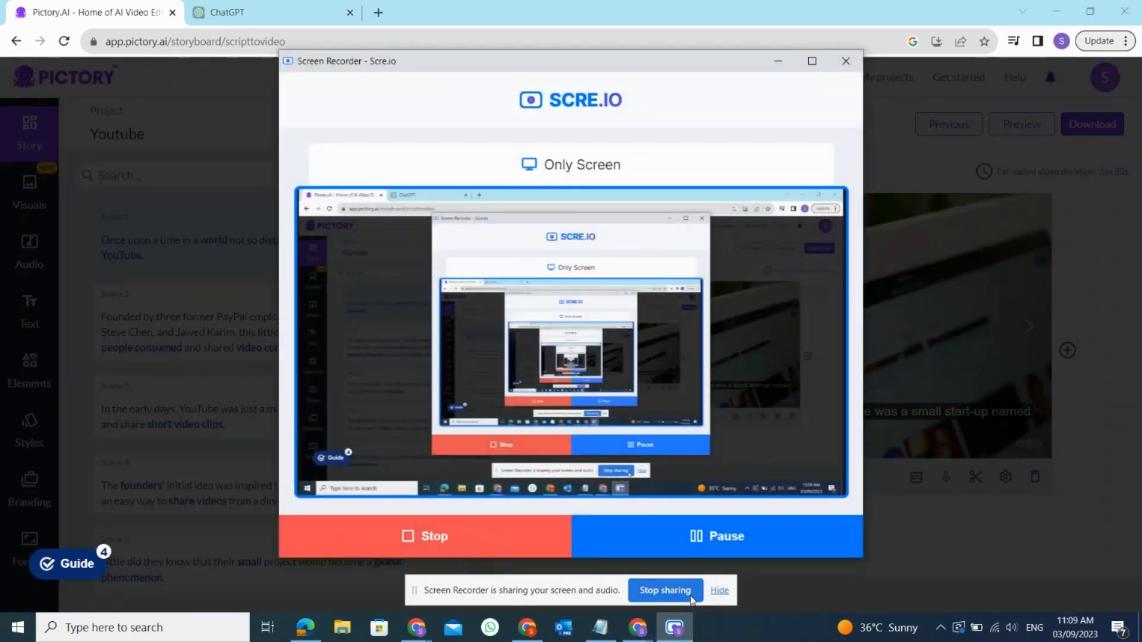
pyautogui.click(669, 629)
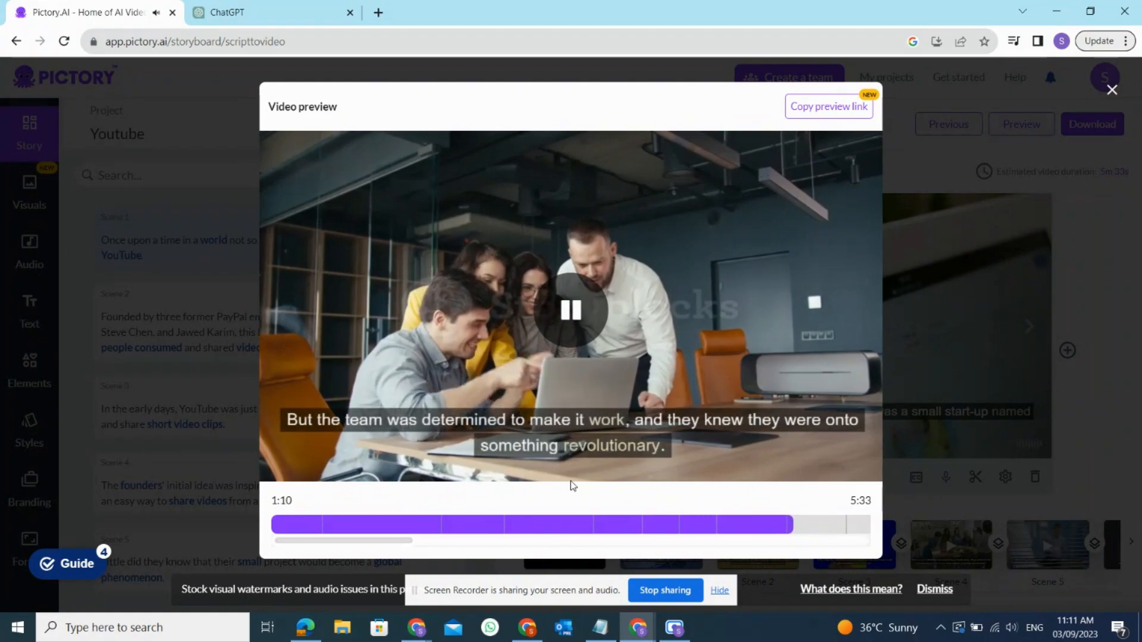
# Pause the video preview, mark "EDITING (OPTIONAL)" in the Notepad notes, and return to the Pictory storyboard
pyautogui.click(556, 328)
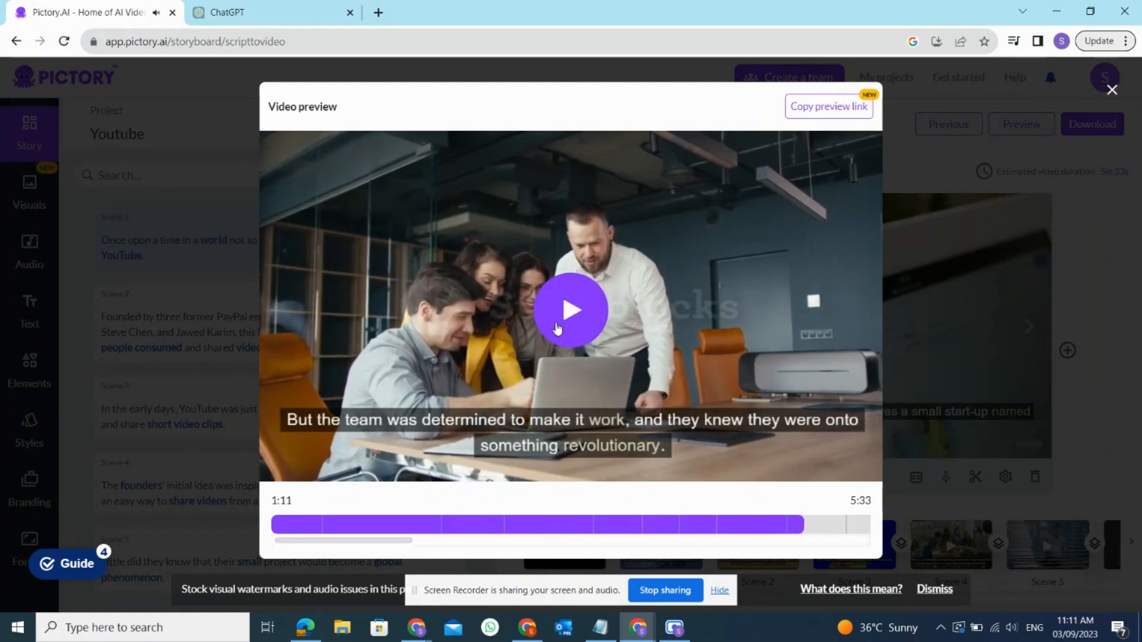
pyautogui.click(600, 627)
pyautogui.click(557, 428)
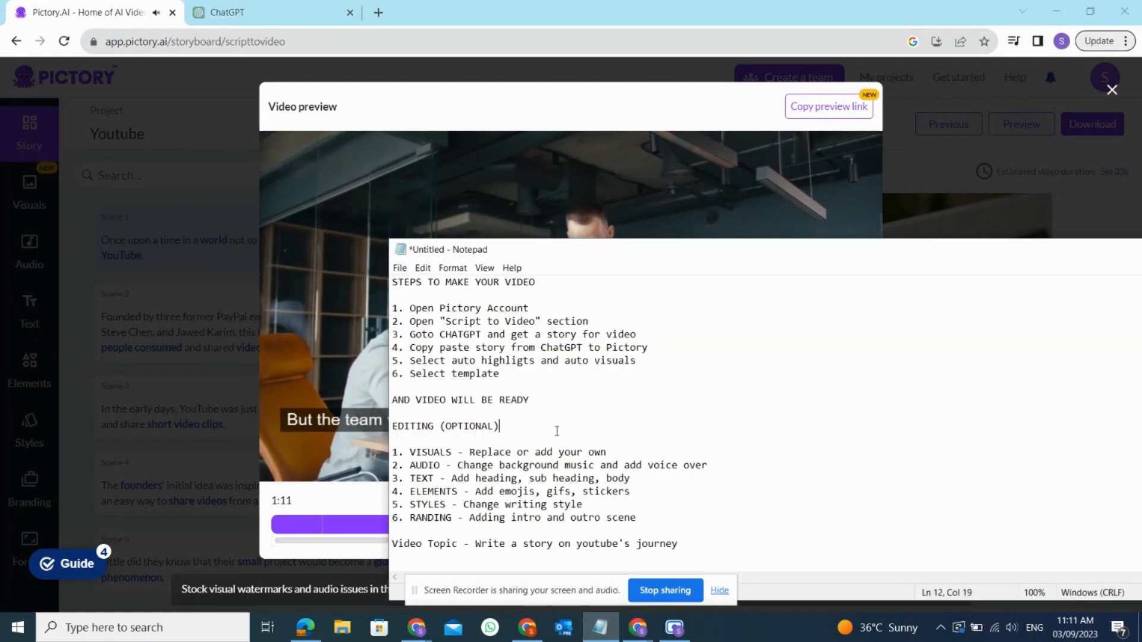
pyautogui.moveTo(509, 429); pyautogui.dragTo(403, 429)
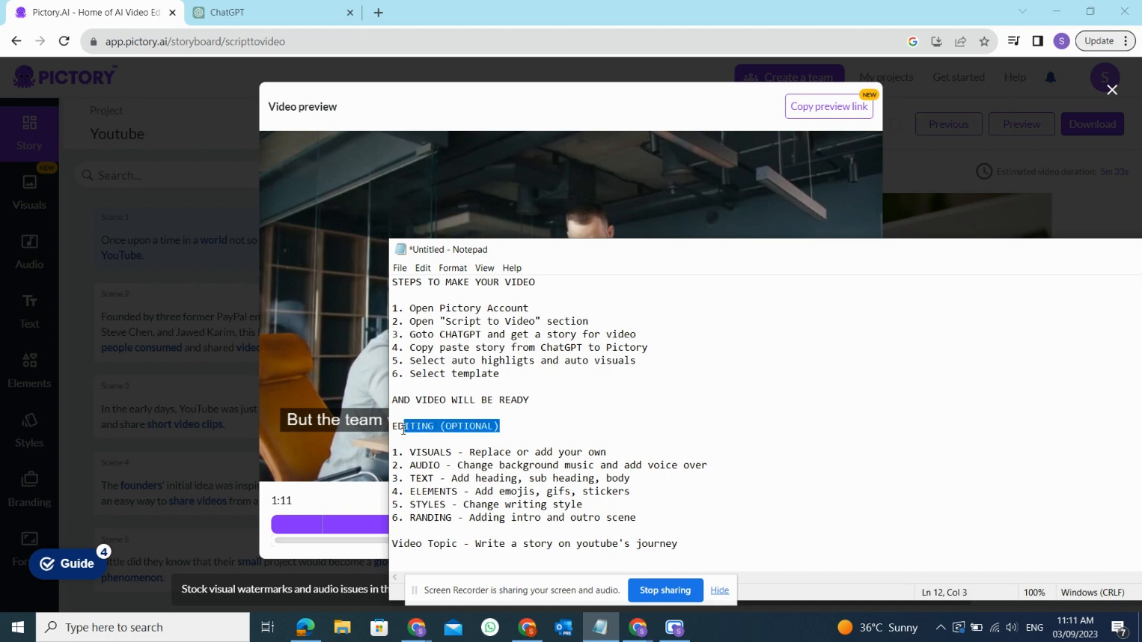
pyautogui.click(452, 443)
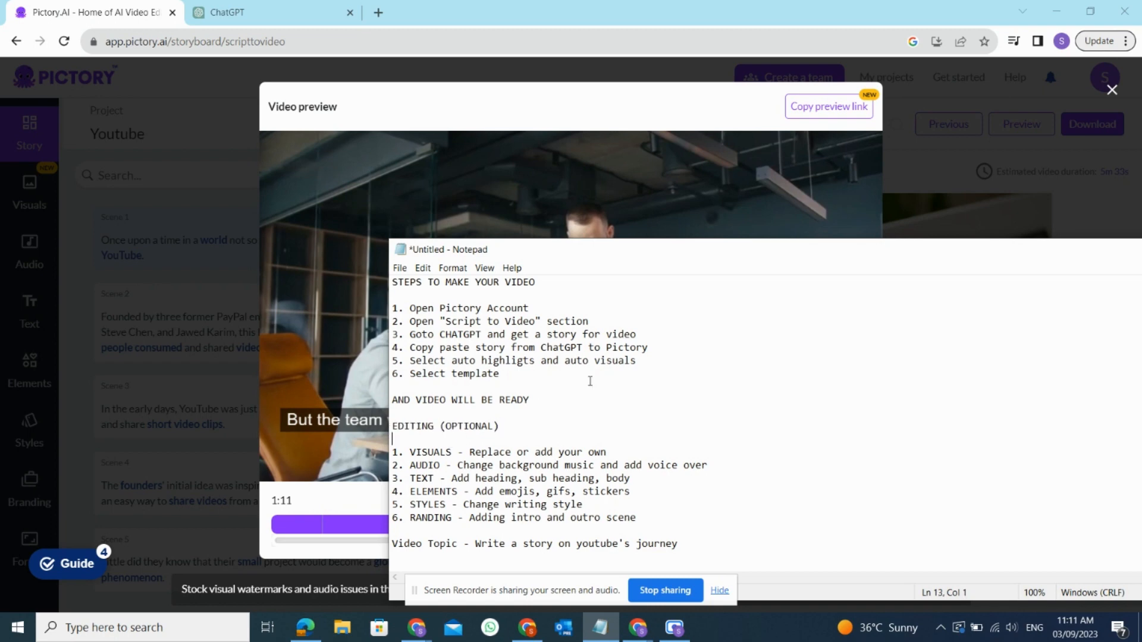
pyautogui.click(995, 132)
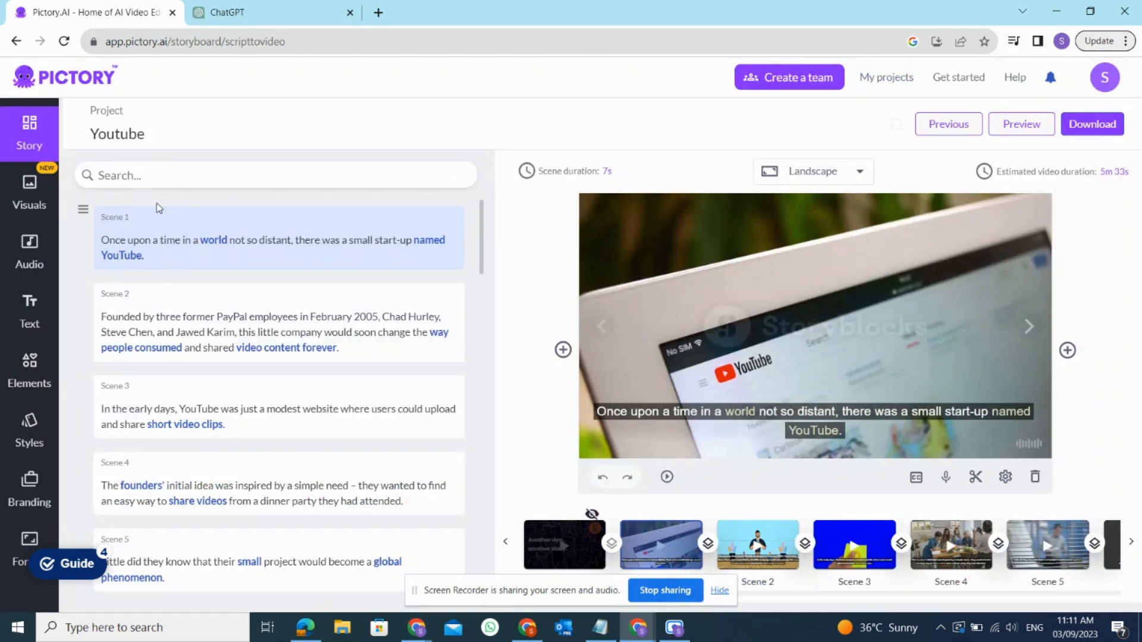
# Search the visuals library for "youtube" and replace scene 3's visual with the YouTube logo clip on an orange background
pyautogui.click(29, 189)
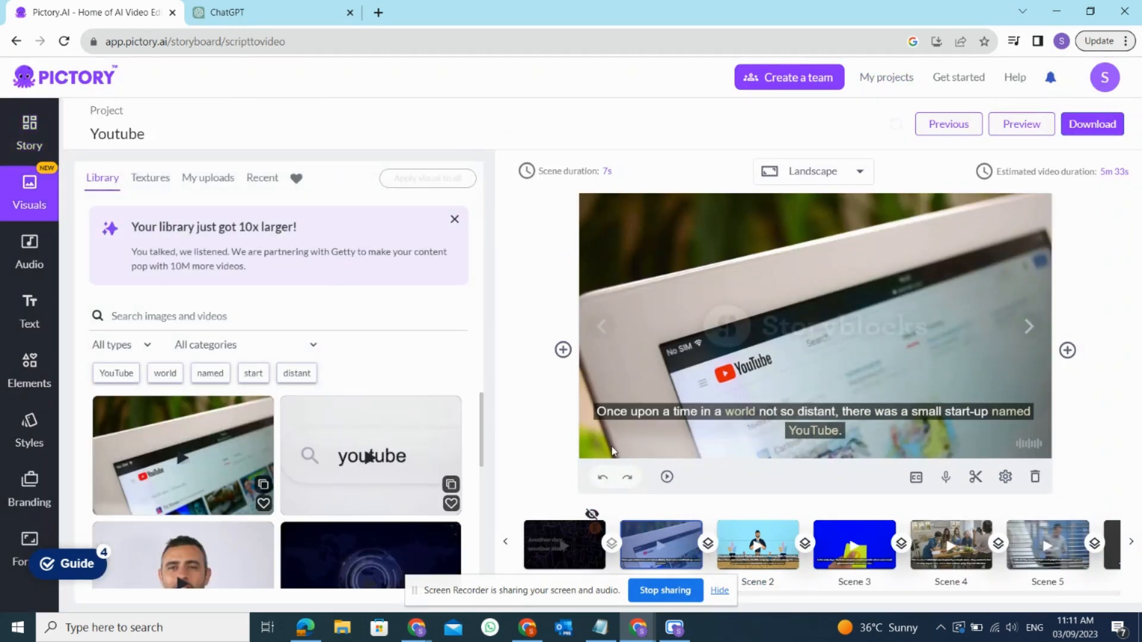
pyautogui.click(734, 538)
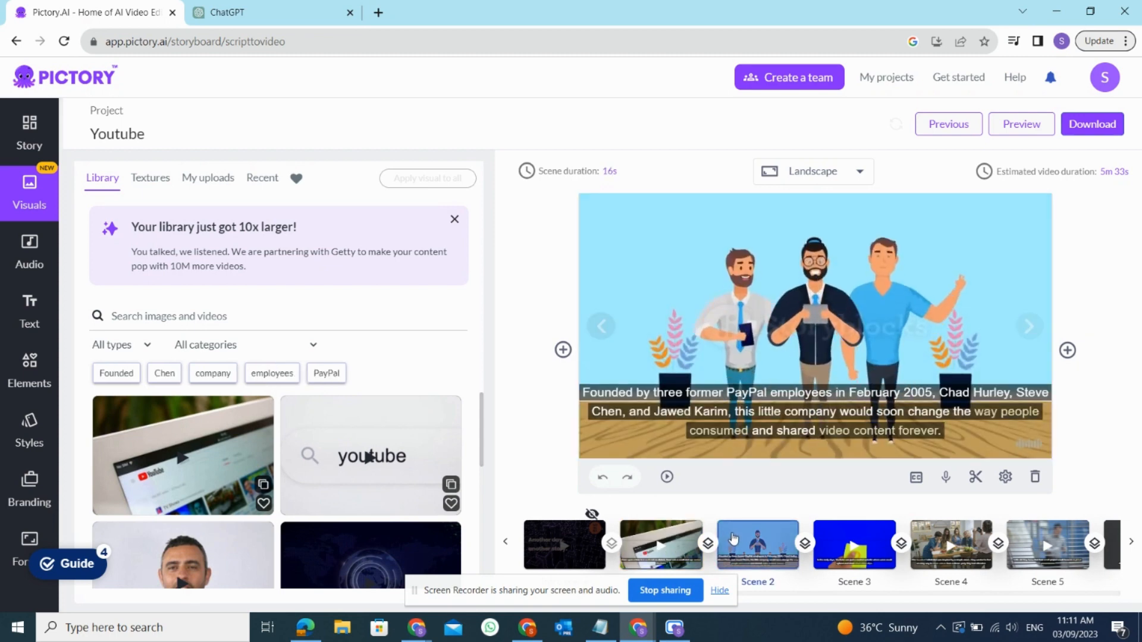
pyautogui.click(835, 538)
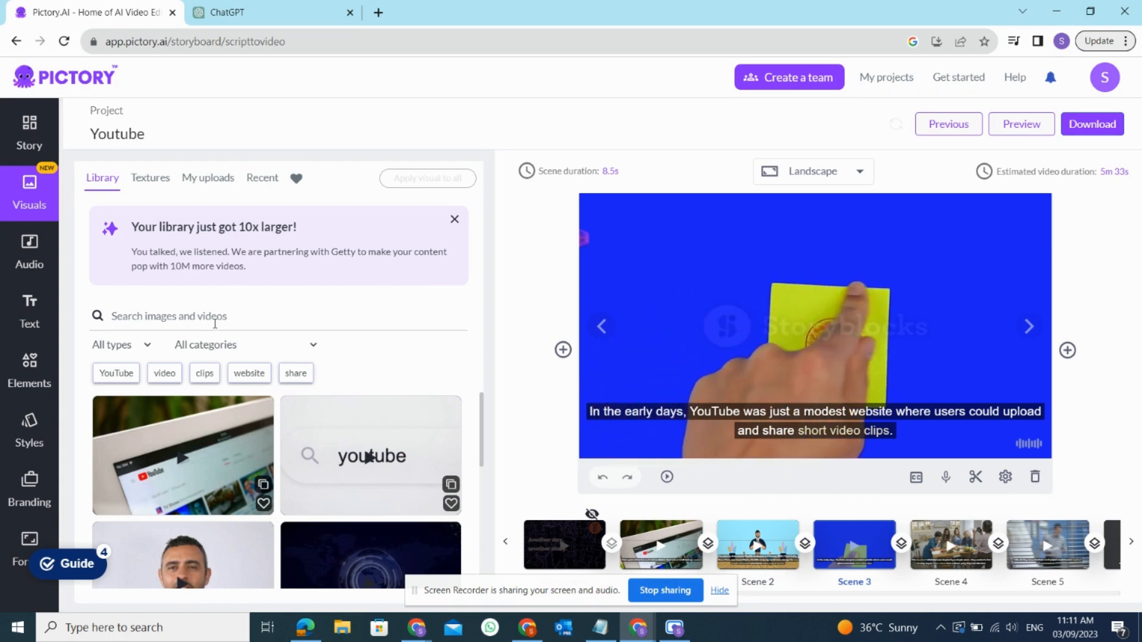
pyautogui.write('youtube')
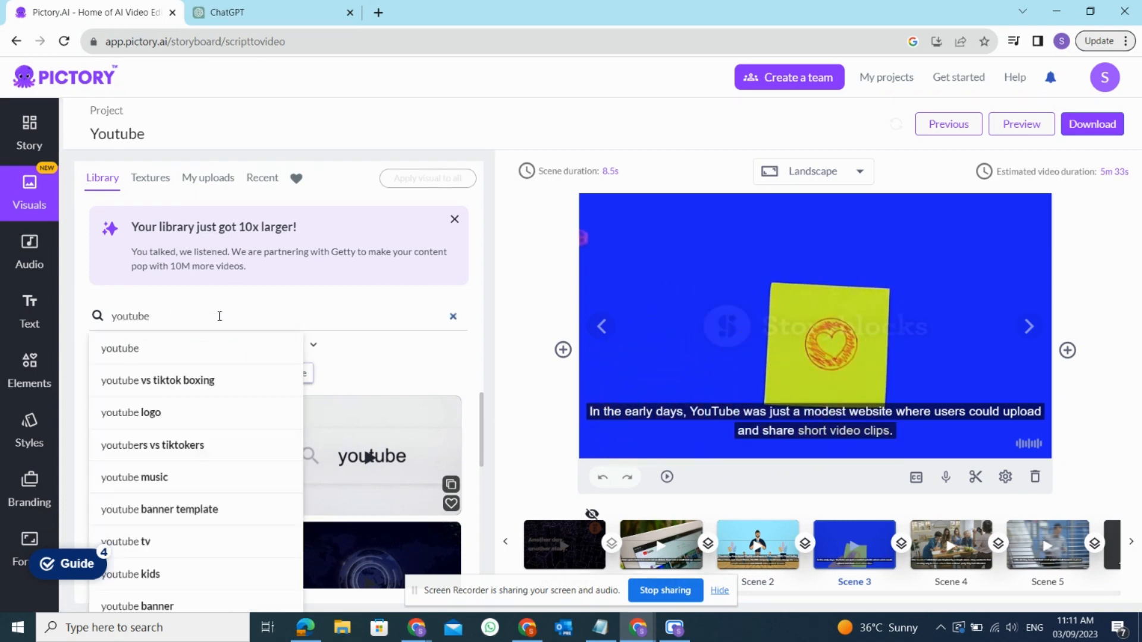
pyautogui.press('Return')
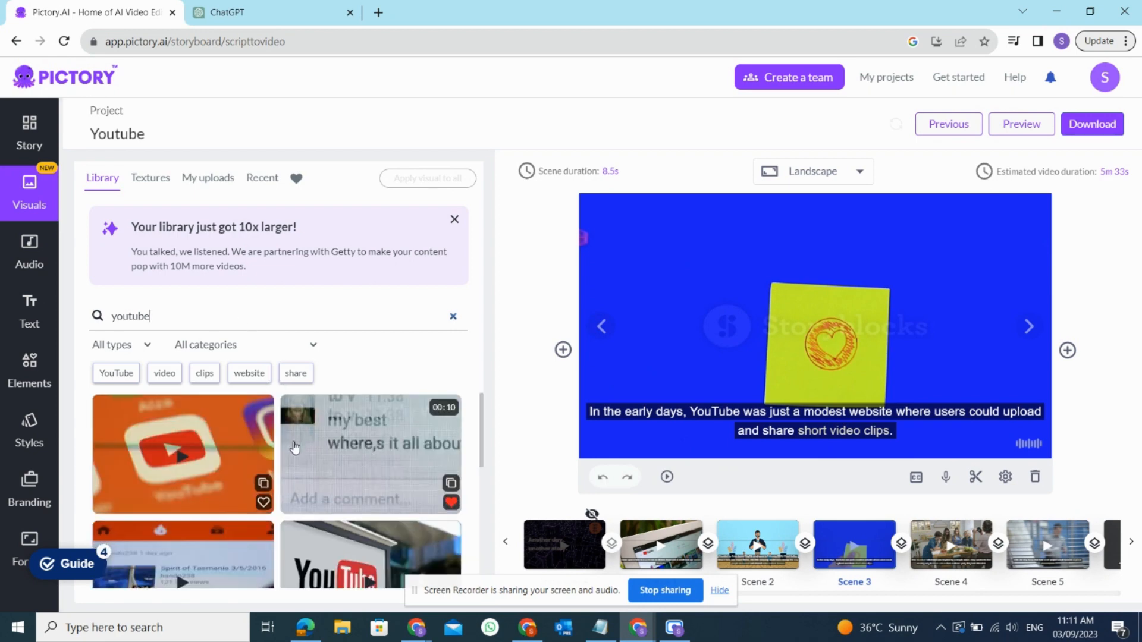
pyautogui.scroll(-3, 298, 446)
pyautogui.scroll(3, 298, 447)
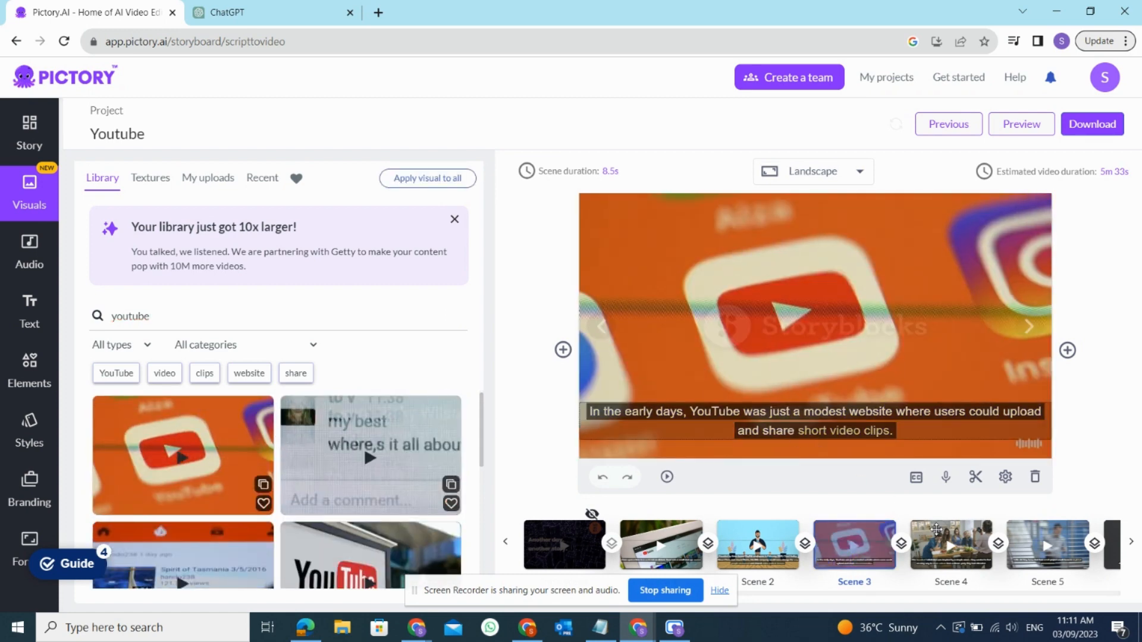
# Search the visuals library for "youtube share videos" and replace scene 4's visual with the globe surrounded by YouTube icons
pyautogui.click(951, 549)
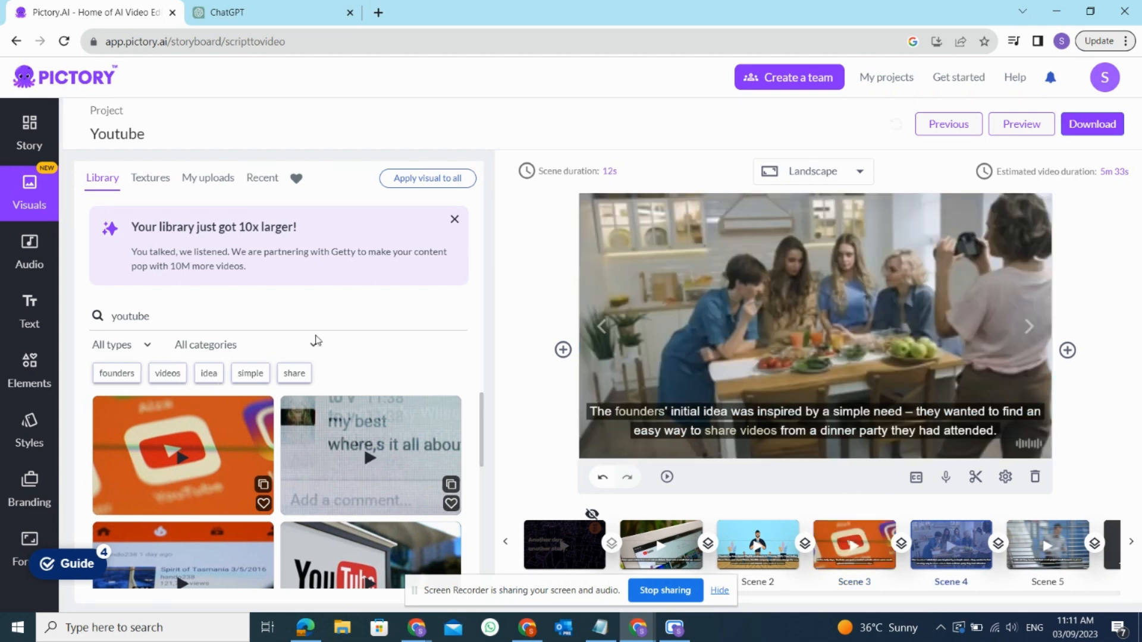
pyautogui.click(170, 319)
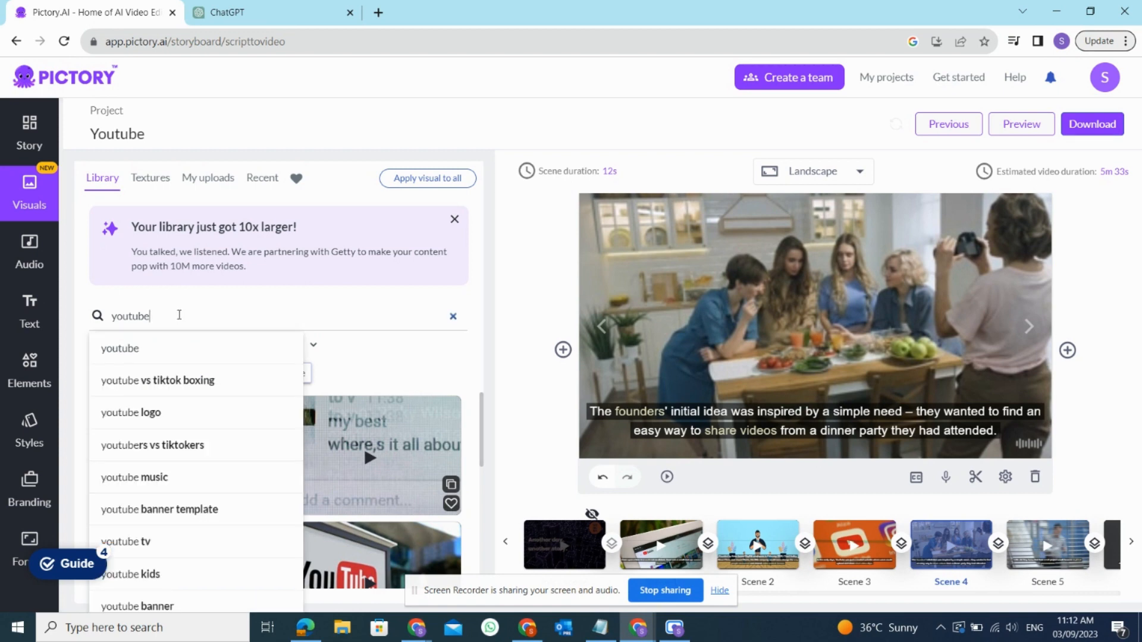
pyautogui.write('share videos')
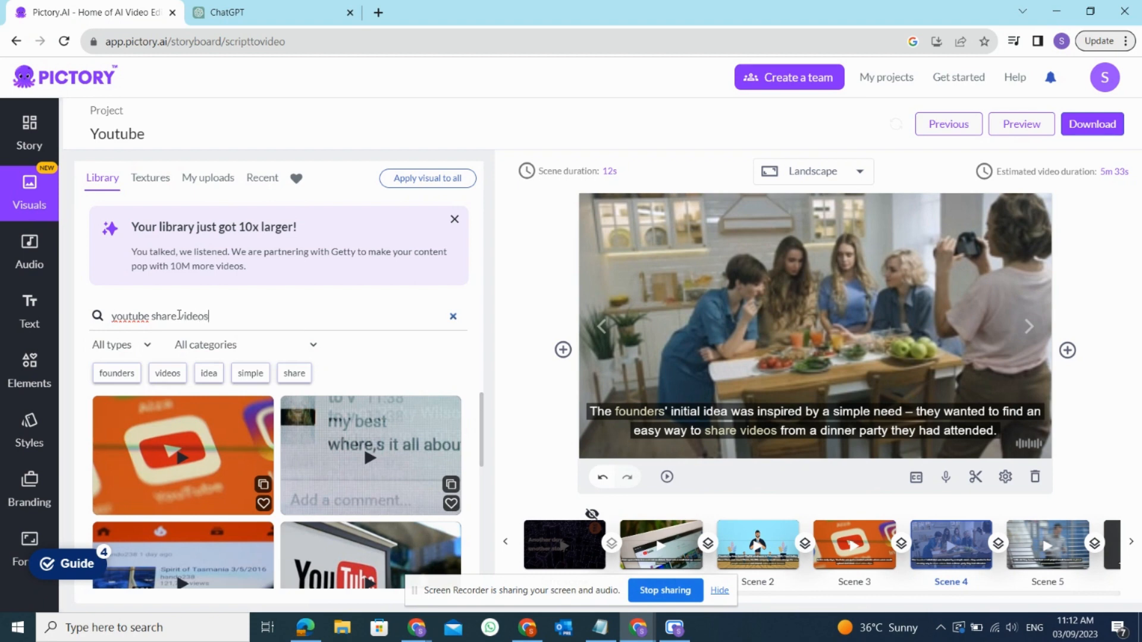
pyautogui.press('Return')
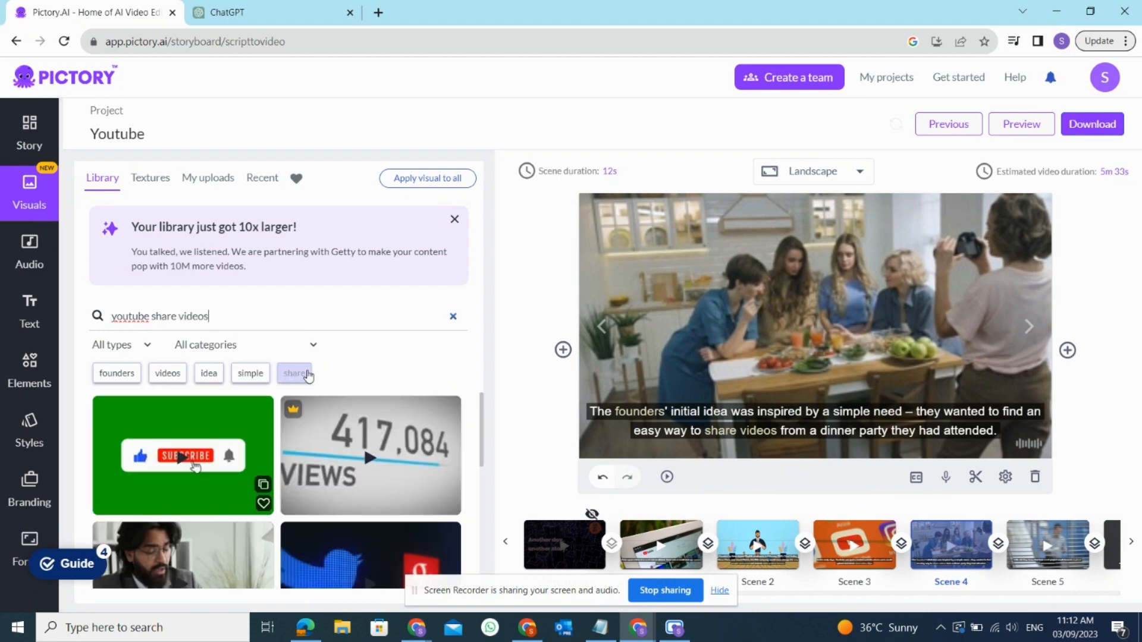
pyautogui.scroll(-2, 333, 448)
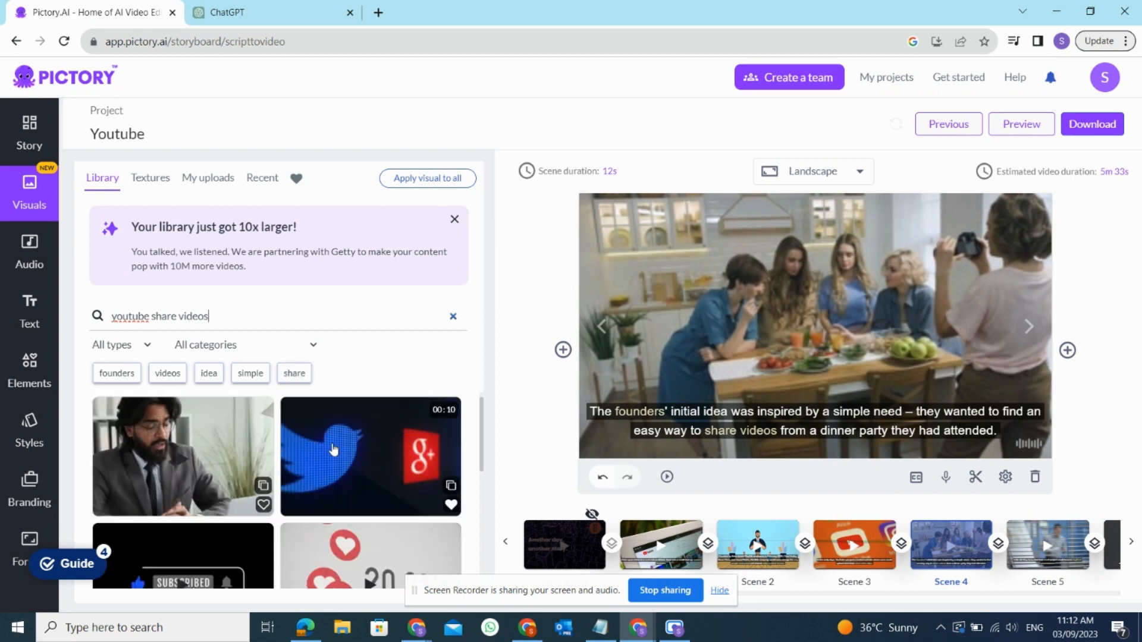
pyautogui.scroll(-5, 333, 448)
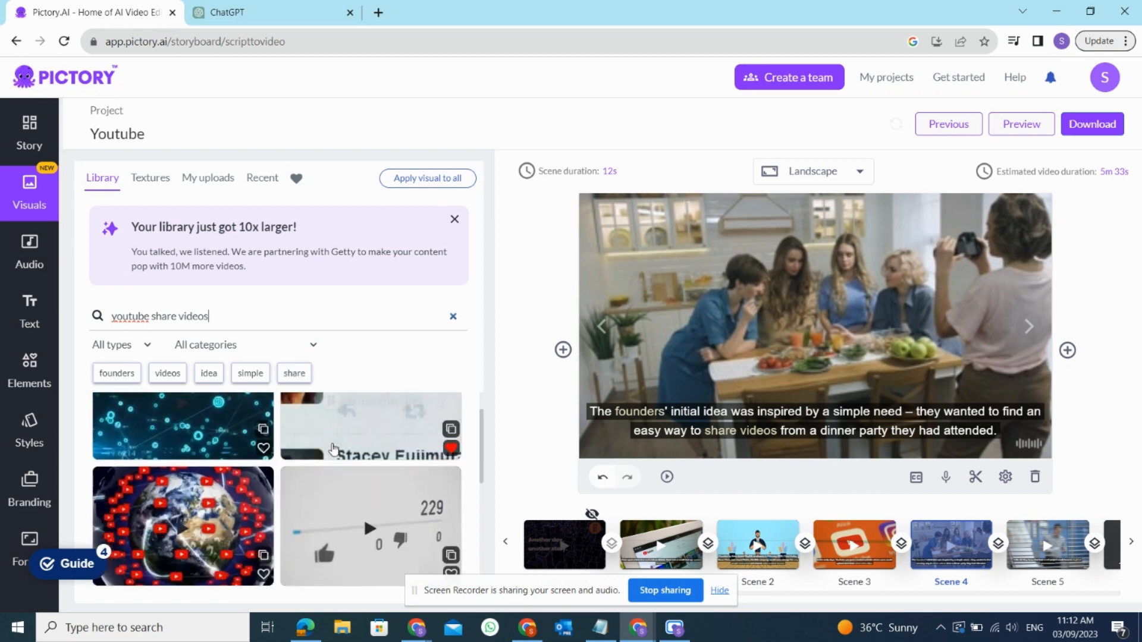
pyautogui.scroll(-2, 333, 448)
pyautogui.scroll(1, 201, 462)
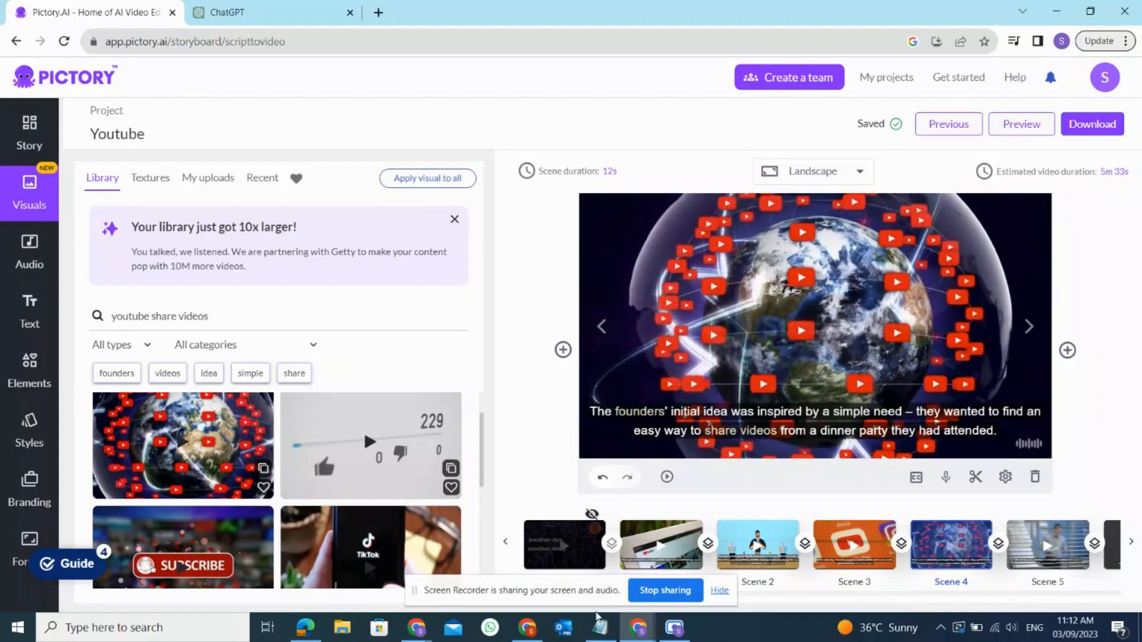
# Mark the VISUALS note about replacing visuals in Notepad, and apply the grey grunge background texture to scene 4 in Pictory
pyautogui.click(600, 626)
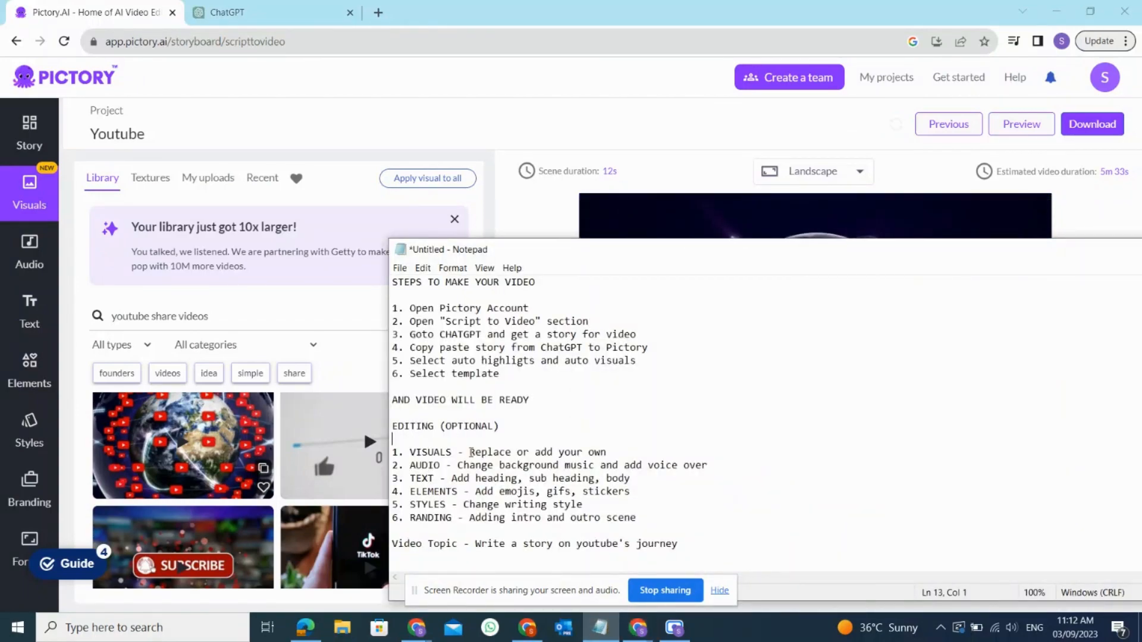
pyautogui.moveTo(469, 452); pyautogui.dragTo(602, 449)
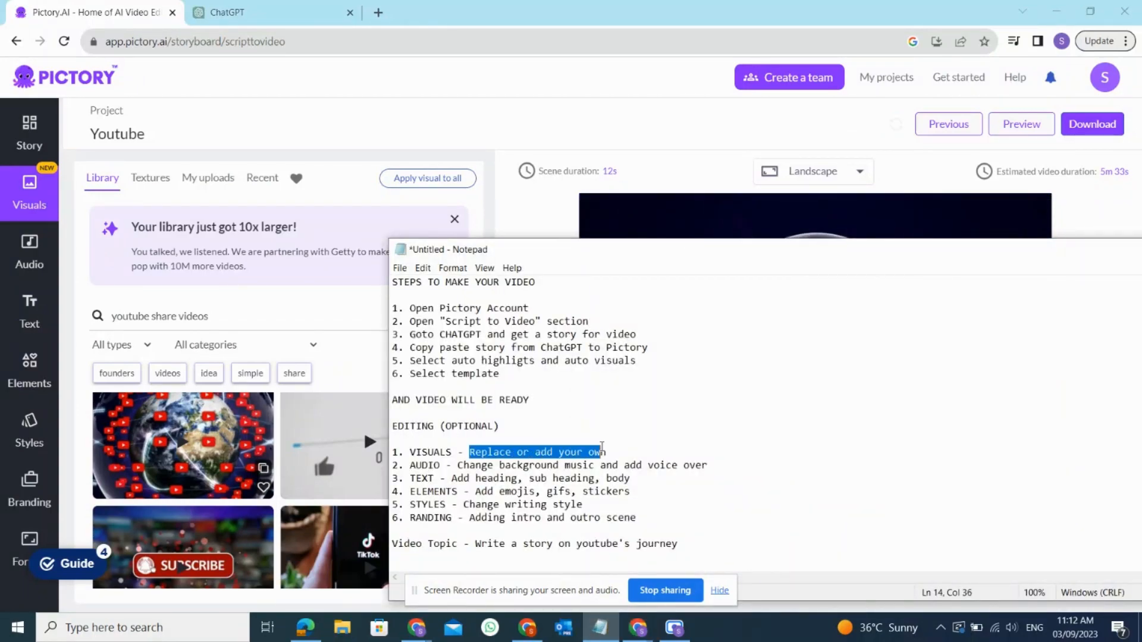
pyautogui.click(314, 338)
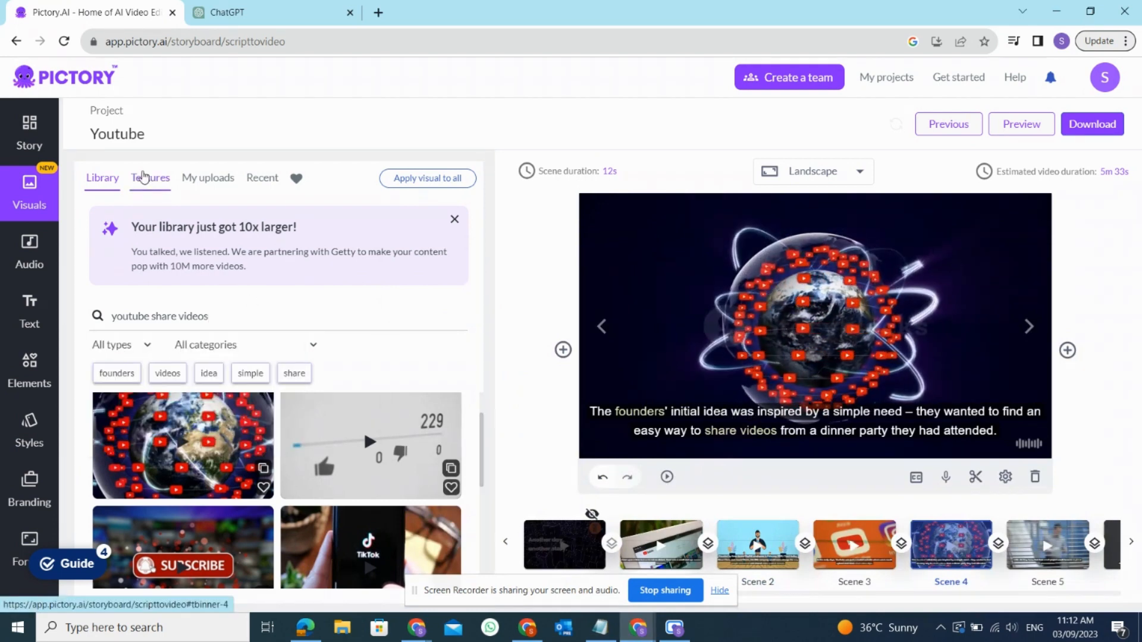
pyautogui.click(145, 178)
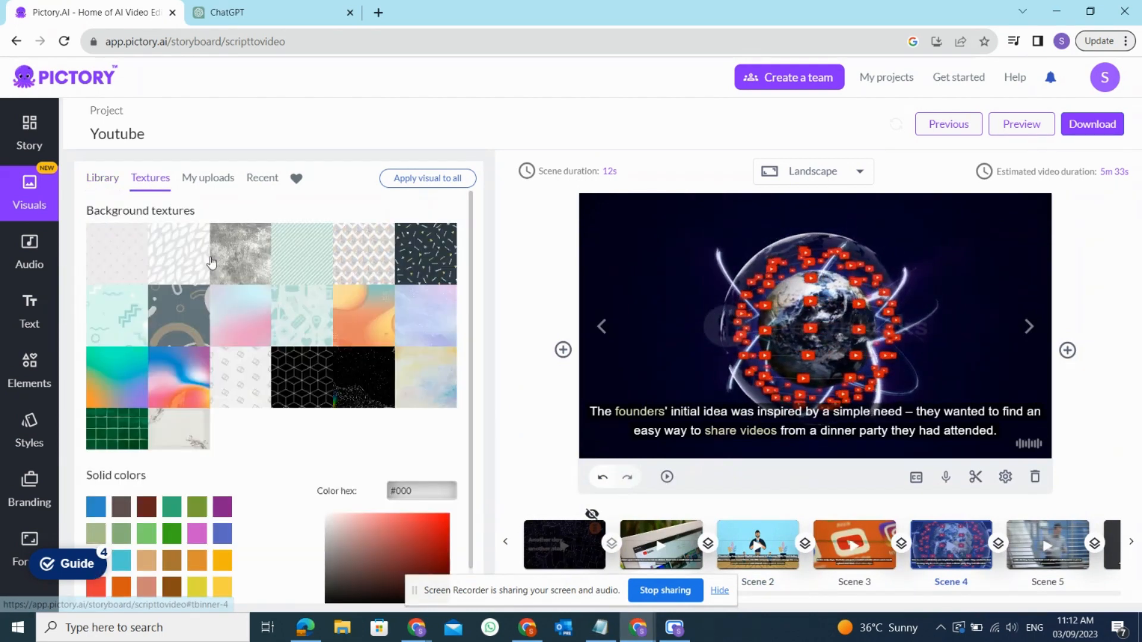
pyautogui.click(244, 262)
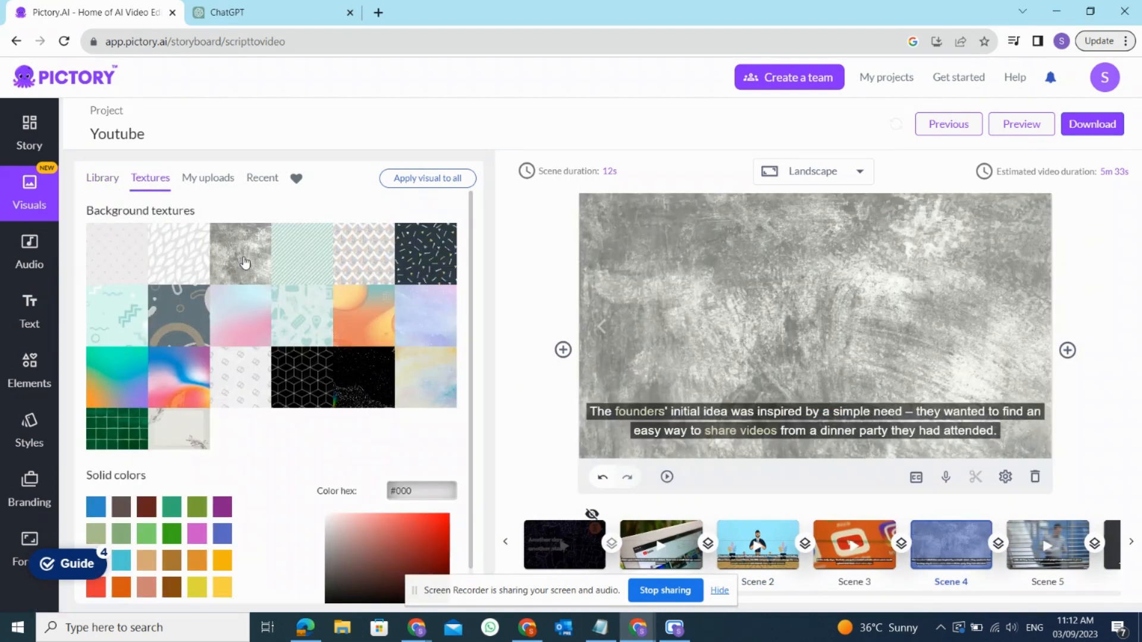
# View the uploaded visuals and the file browser for adding own media, leaving without choosing a file
pyautogui.click(209, 178)
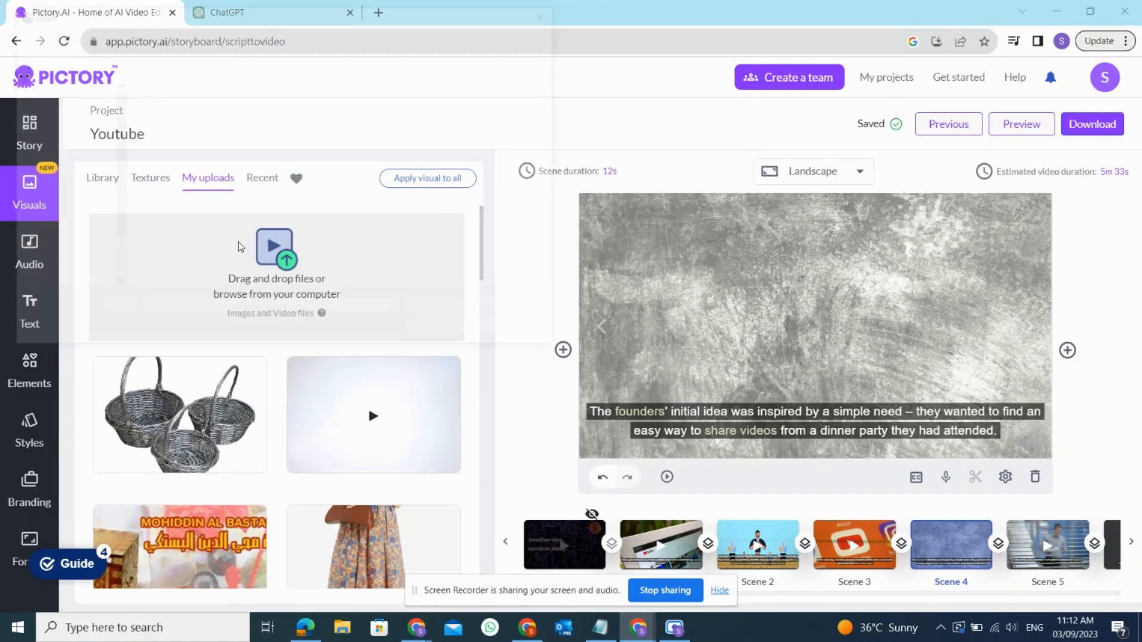
pyautogui.click(242, 246)
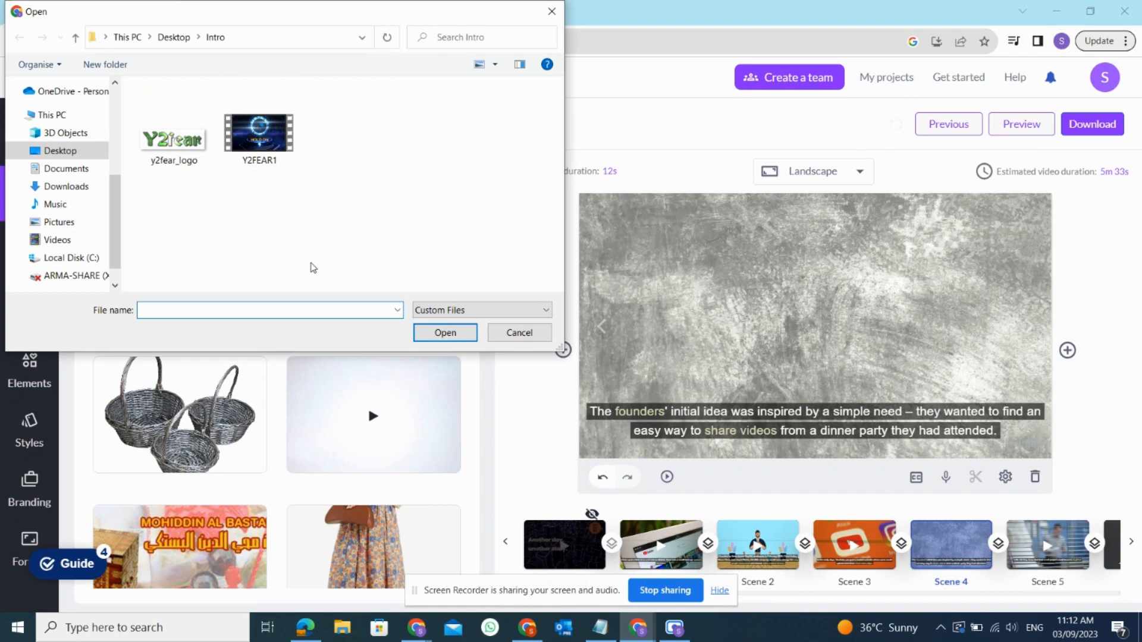
pyautogui.click(552, 16)
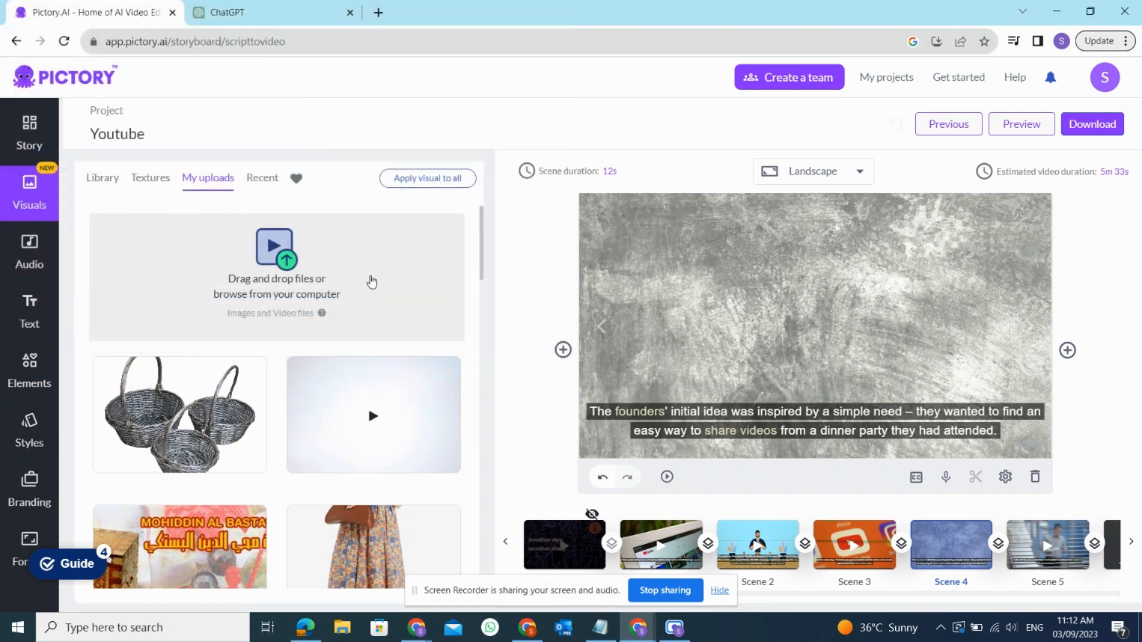
# Mark the AUDIO item and its background music note in Notepad, and open Pictory's background music library with scene 1 selected
pyautogui.click(600, 627)
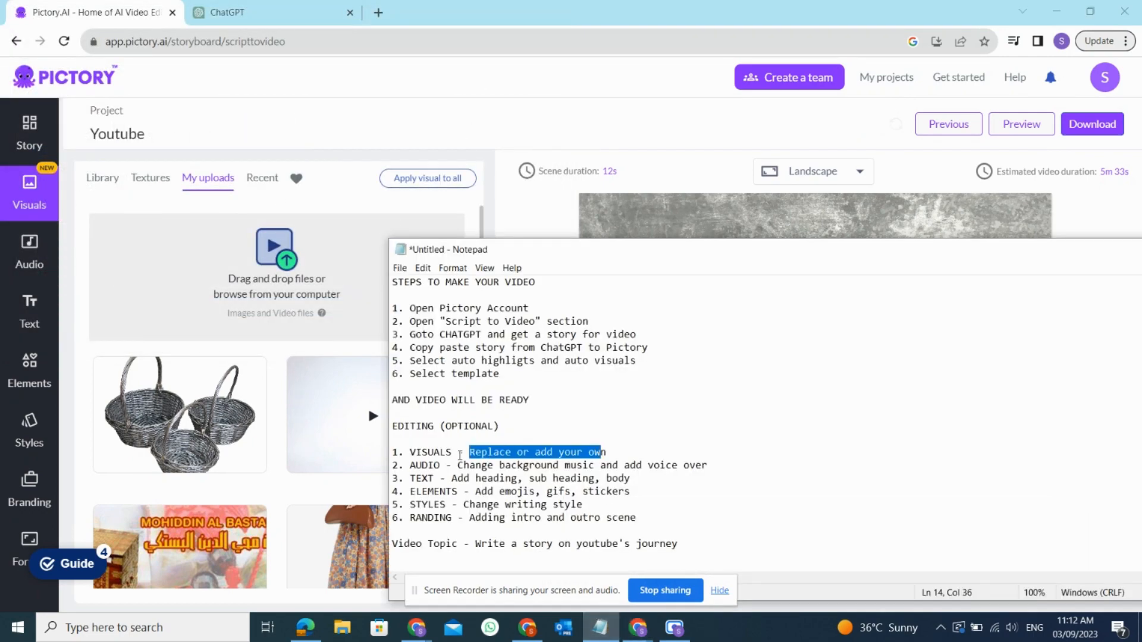
pyautogui.moveTo(441, 465); pyautogui.dragTo(410, 465)
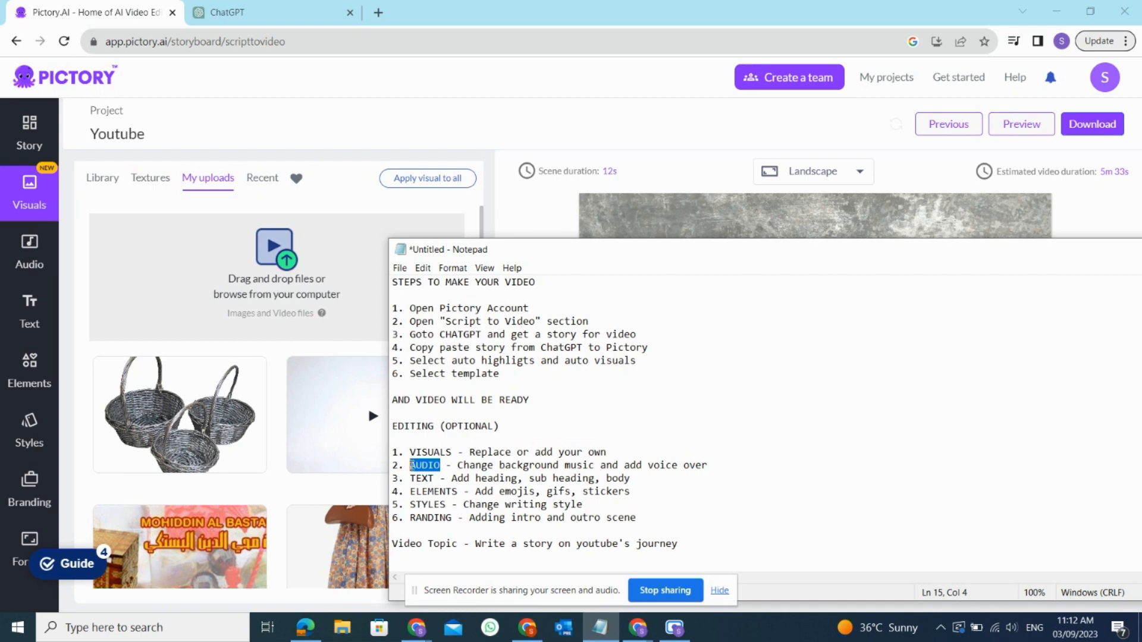
pyautogui.click(34, 254)
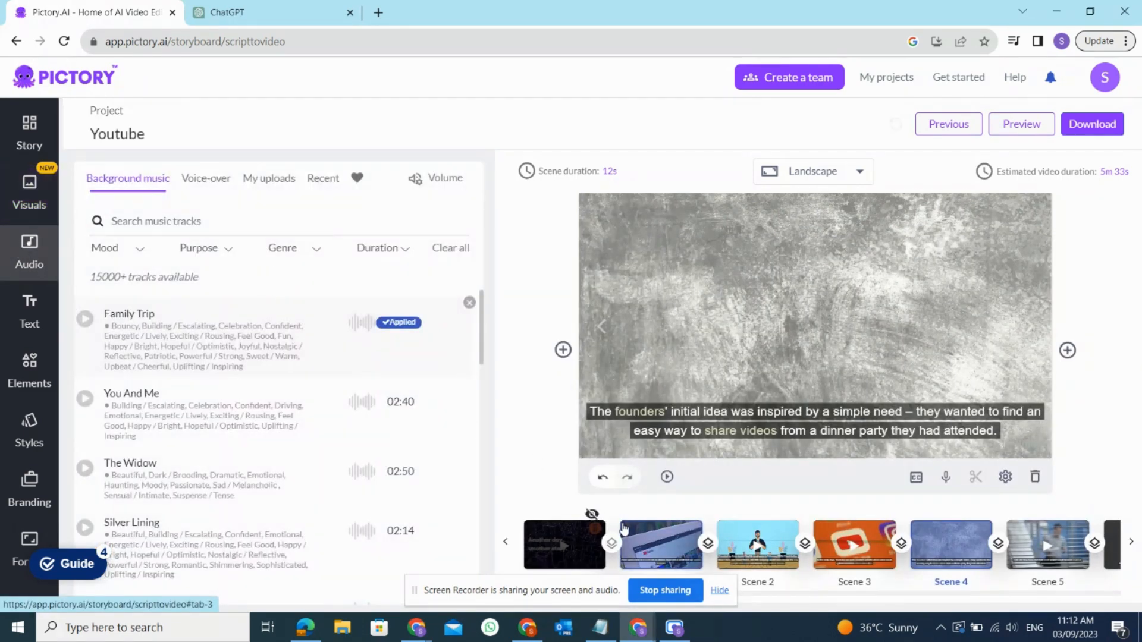
pyautogui.click(651, 543)
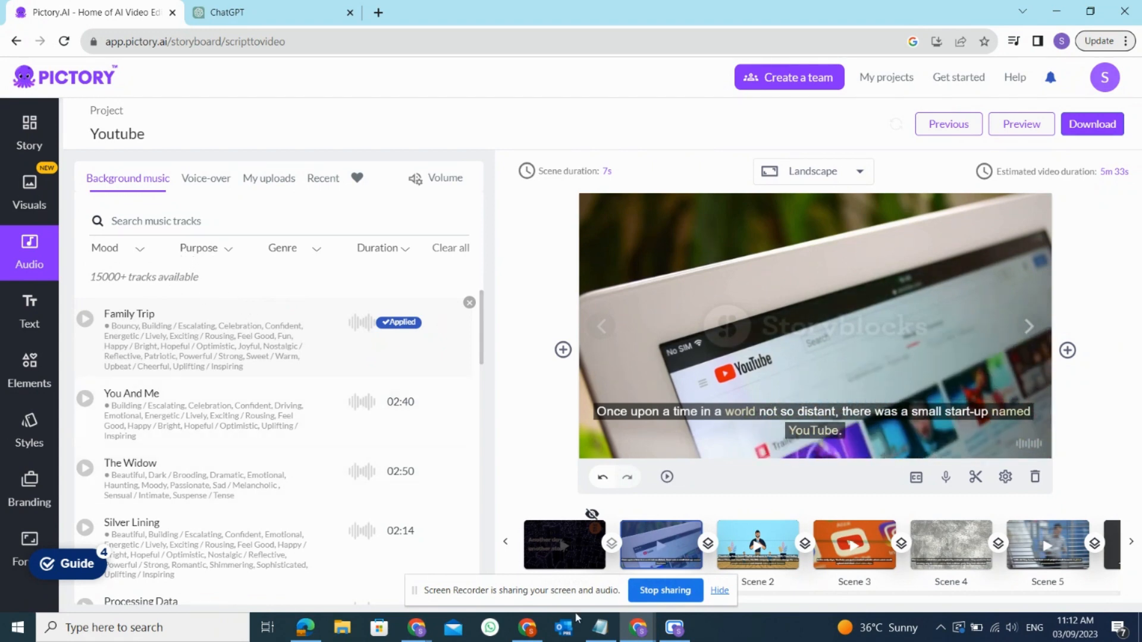
pyautogui.click(599, 628)
pyautogui.moveTo(458, 464); pyautogui.dragTo(574, 465)
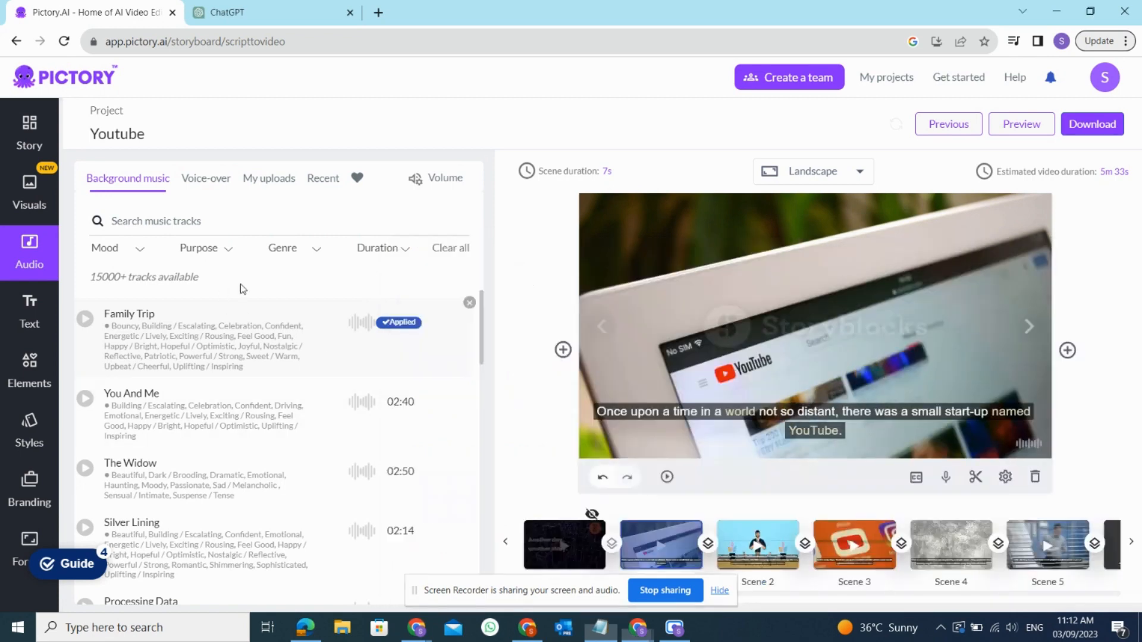
# Browse the background music tracks in Pictory and listen to "Silver Lining", adjusting the system volume
pyautogui.click(232, 288)
pyautogui.scroll(-3, 387, 353)
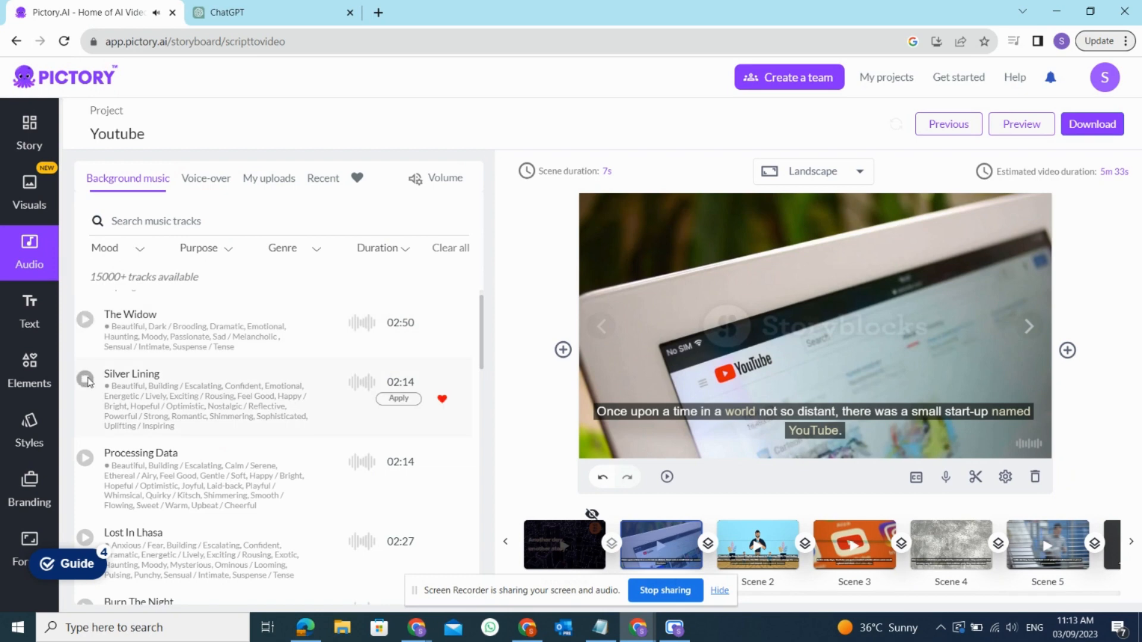
pyautogui.press('XF86AudioLowerVolume')
pyautogui.press('XF86AudioRaiseVolume')
pyautogui.press('XF86AudioRaiseVolume')
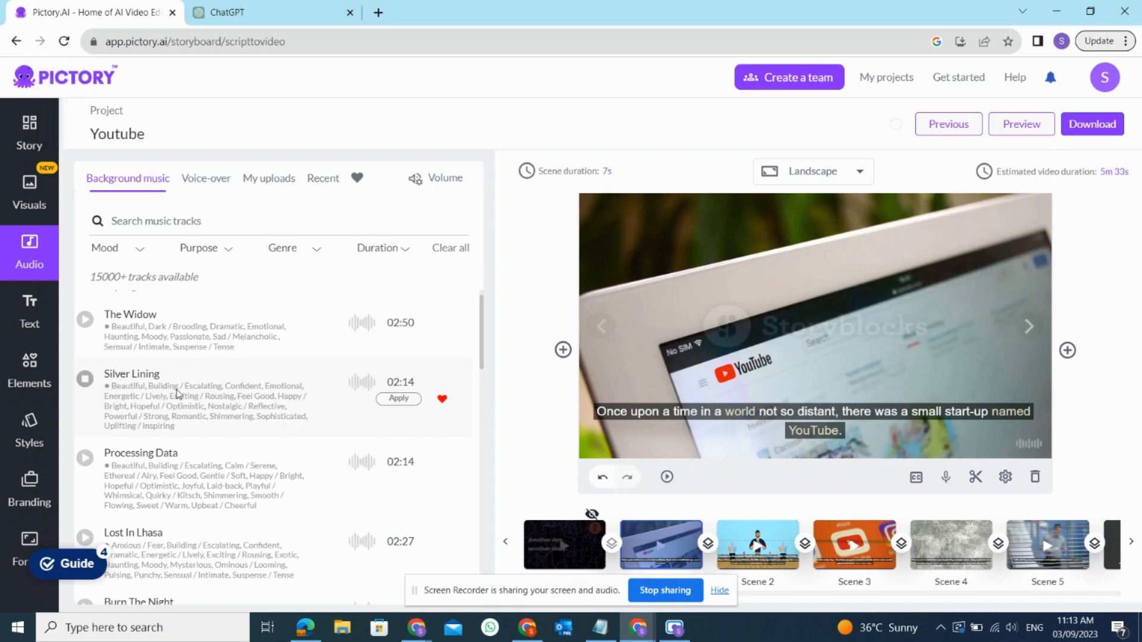
# Listen to the background music tracks "Processing Data" and "Lost In Lhasa"
pyautogui.click(86, 459)
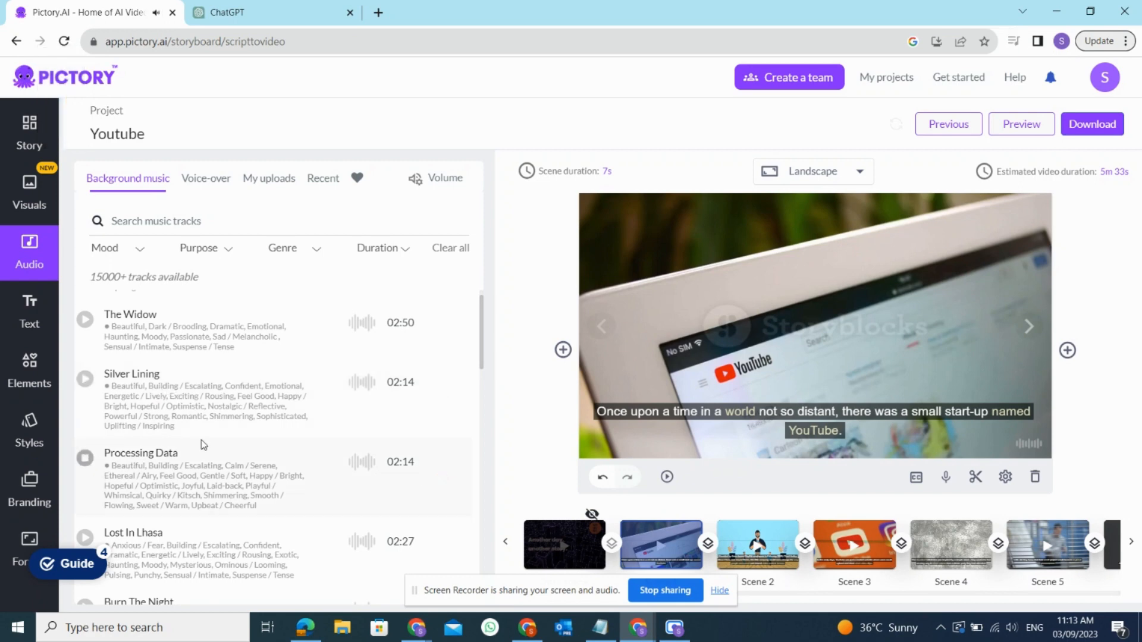
pyautogui.scroll(-1, 219, 441)
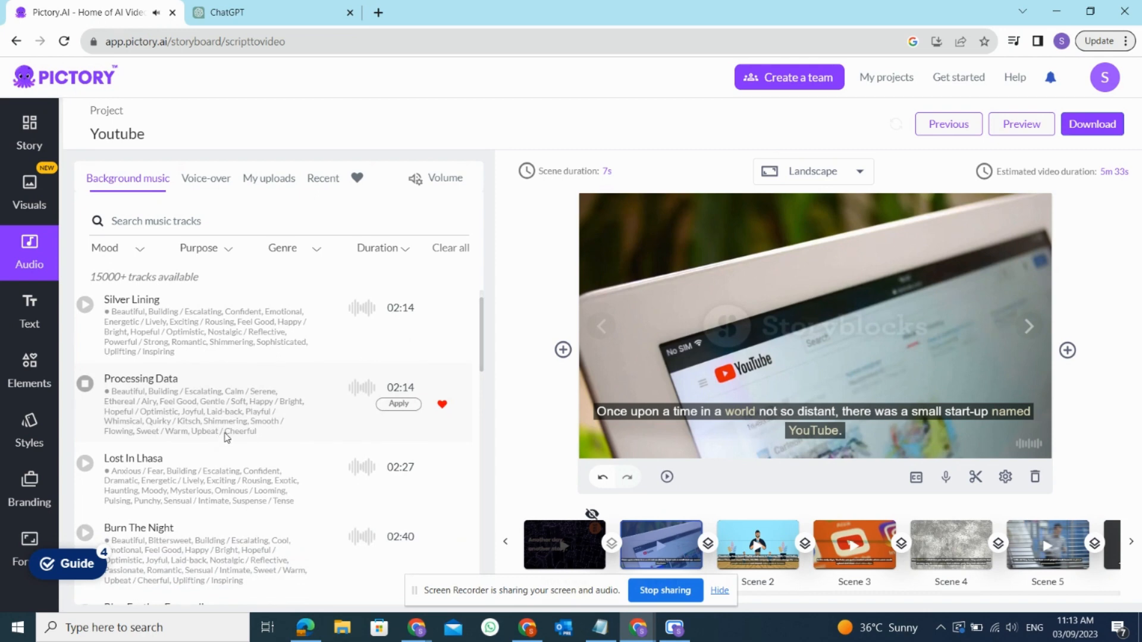
pyautogui.scroll(-1, 226, 438)
pyautogui.click(89, 390)
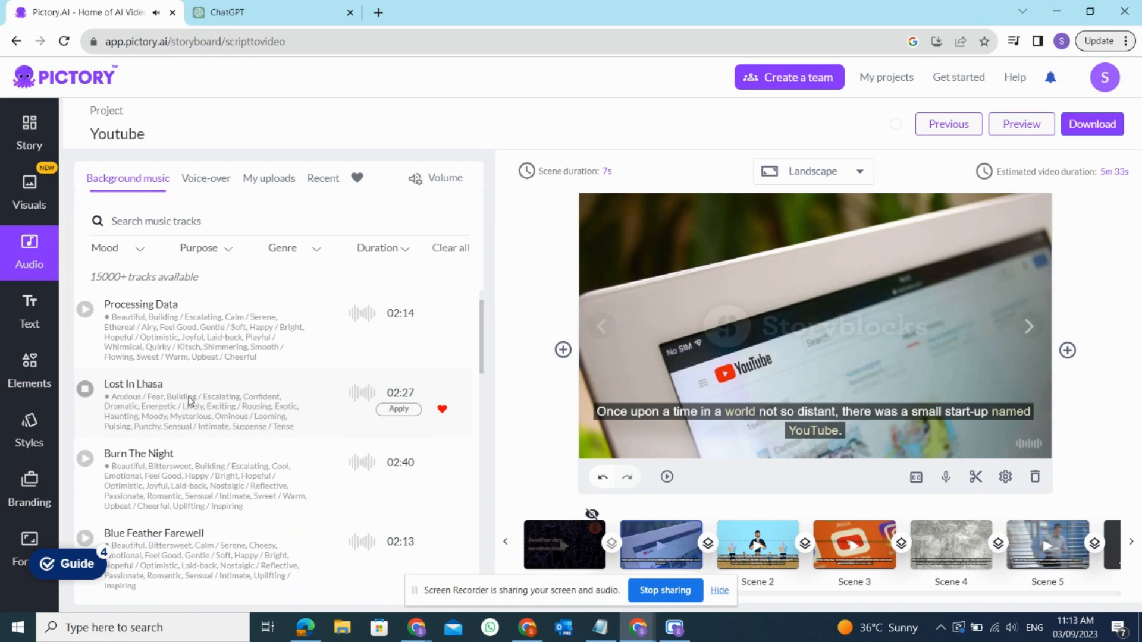
pyautogui.scroll(4, 207, 395)
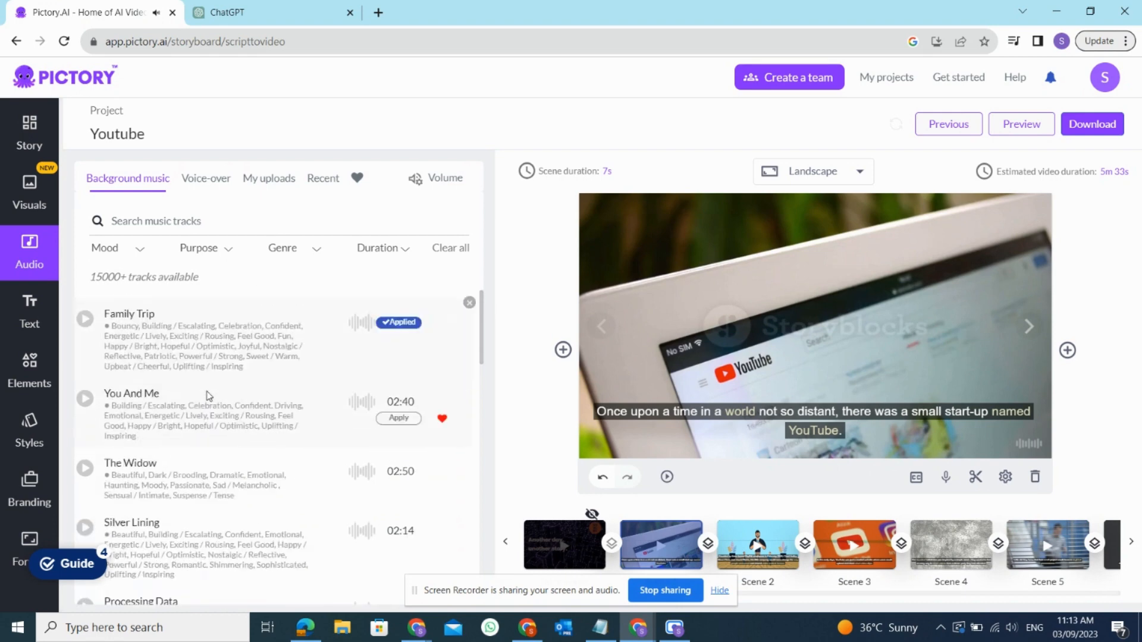
# Mark "add voice over" in the Notepad list, and apply the male Liam voice-over in Pictory, playing scene 1 to check it
pyautogui.click(599, 627)
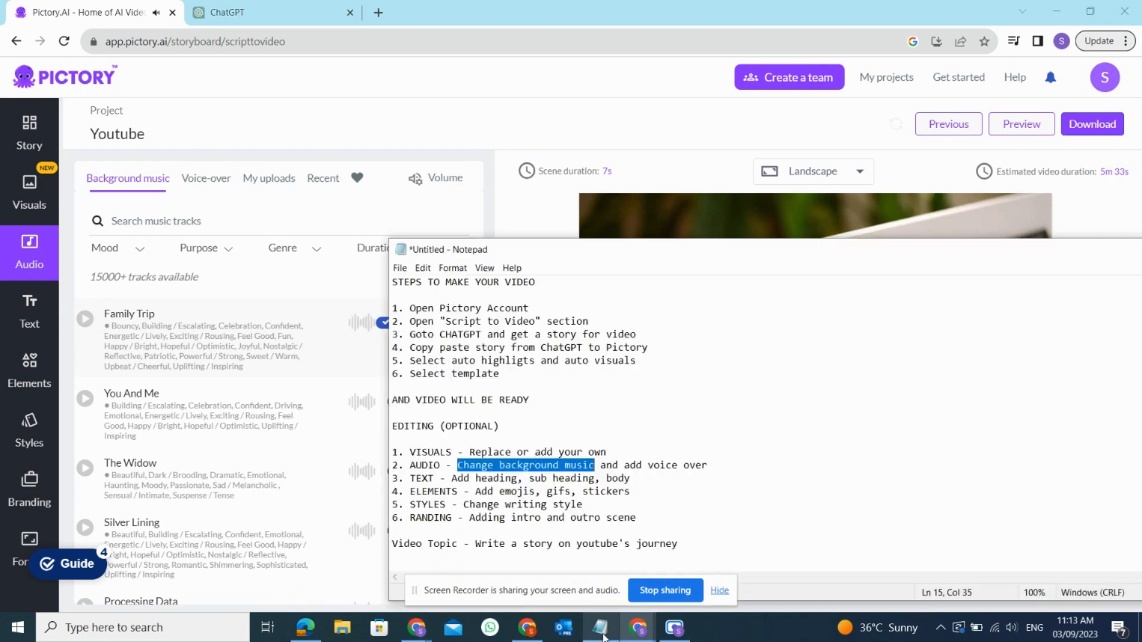
pyautogui.moveTo(624, 466); pyautogui.dragTo(707, 463)
pyautogui.click(202, 182)
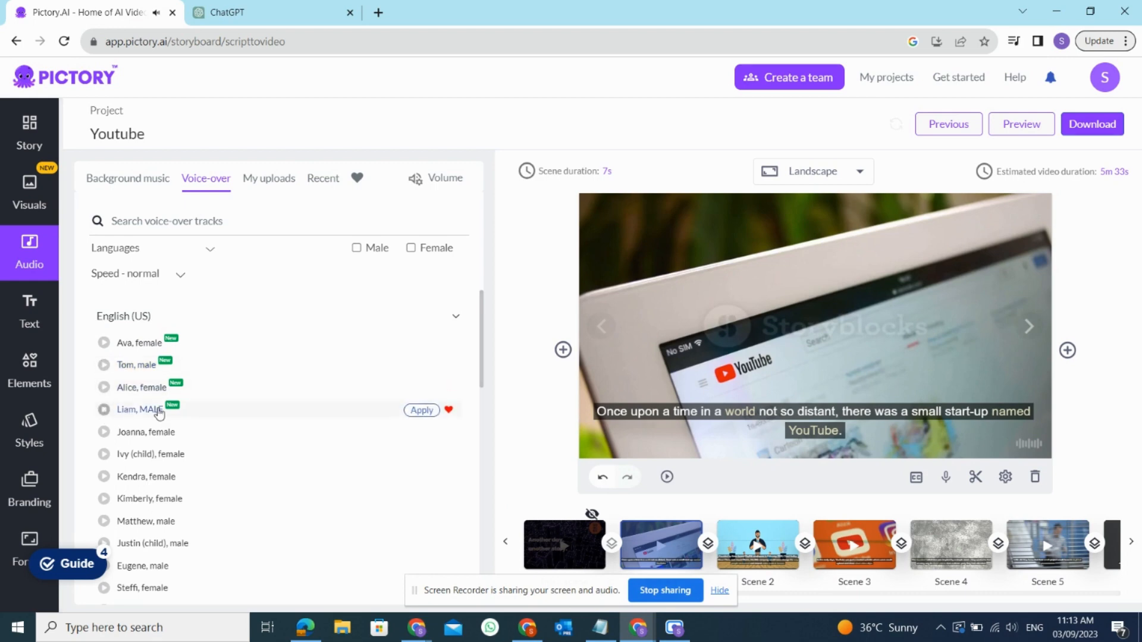
pyautogui.click(419, 410)
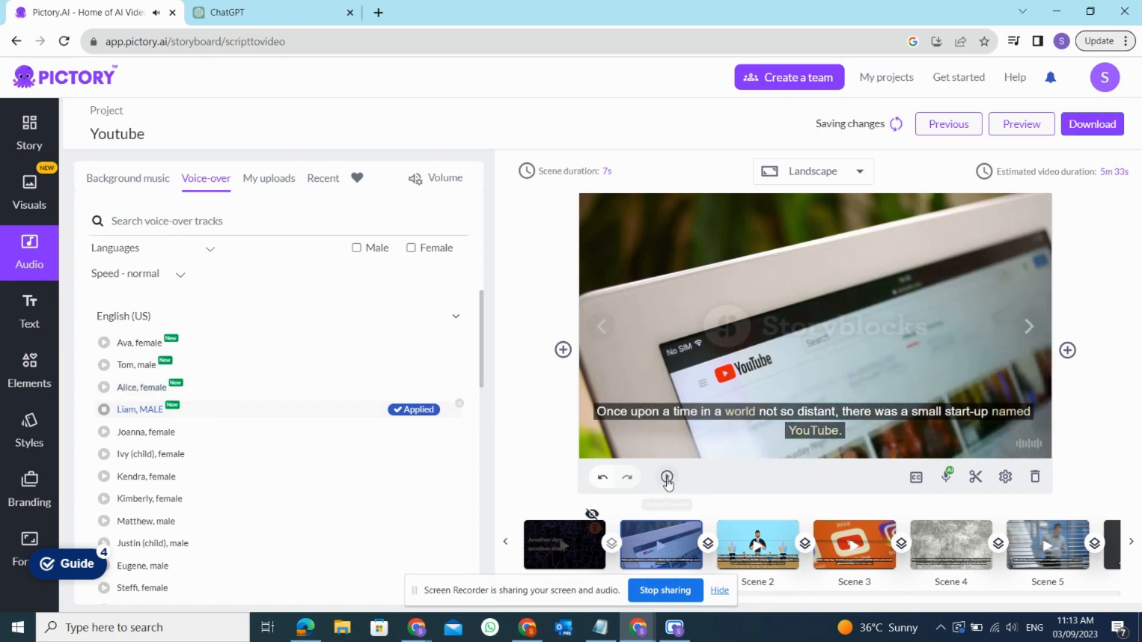
pyautogui.click(666, 476)
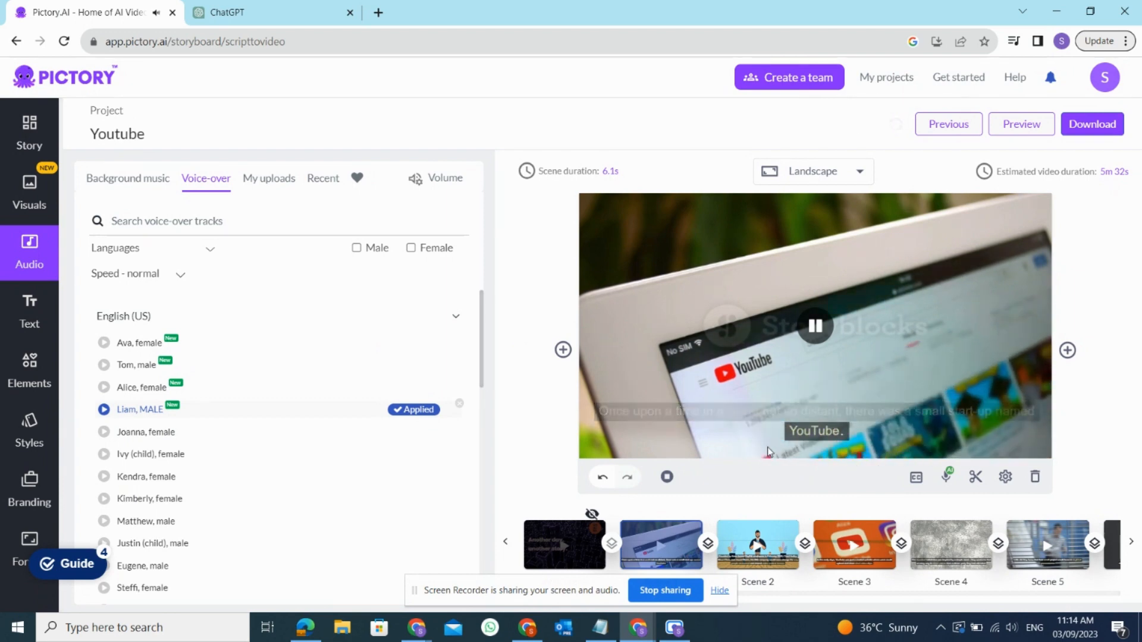
# Mark the TEXT item in the Notepad list, and add a placeholder heading to scene 1 in Pictory
pyautogui.click(600, 631)
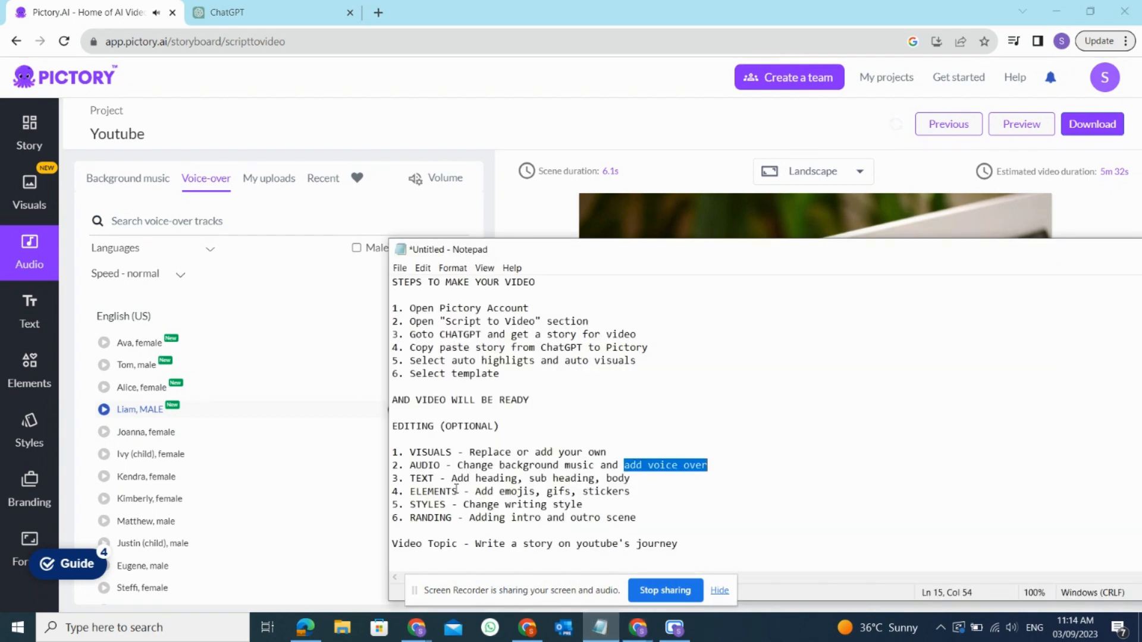
pyautogui.moveTo(435, 478); pyautogui.dragTo(415, 478)
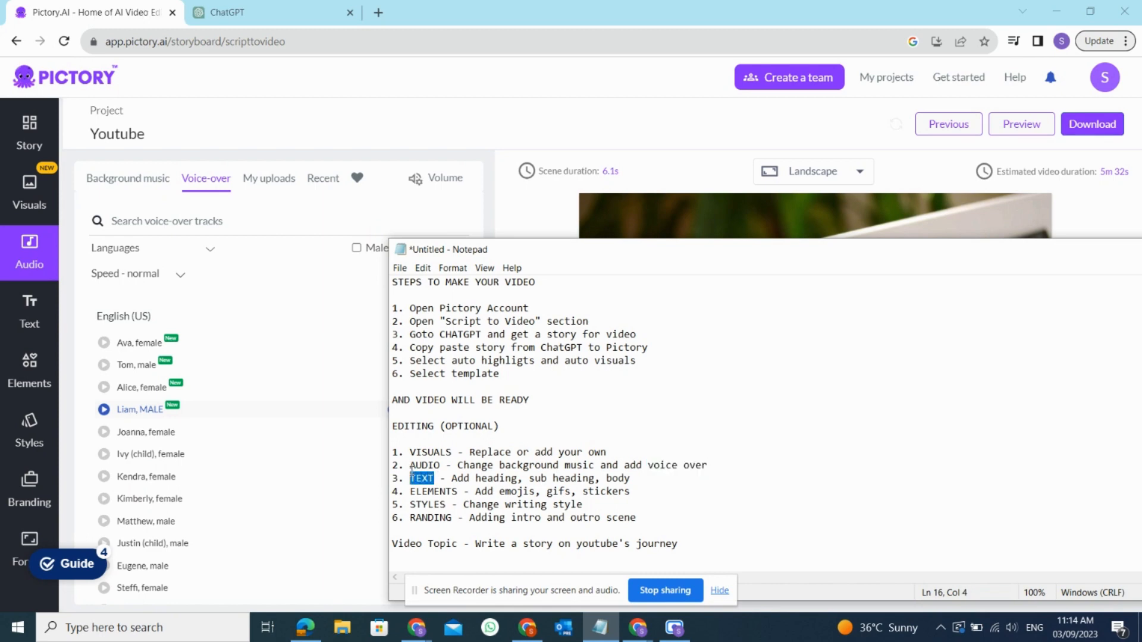
pyautogui.click(34, 306)
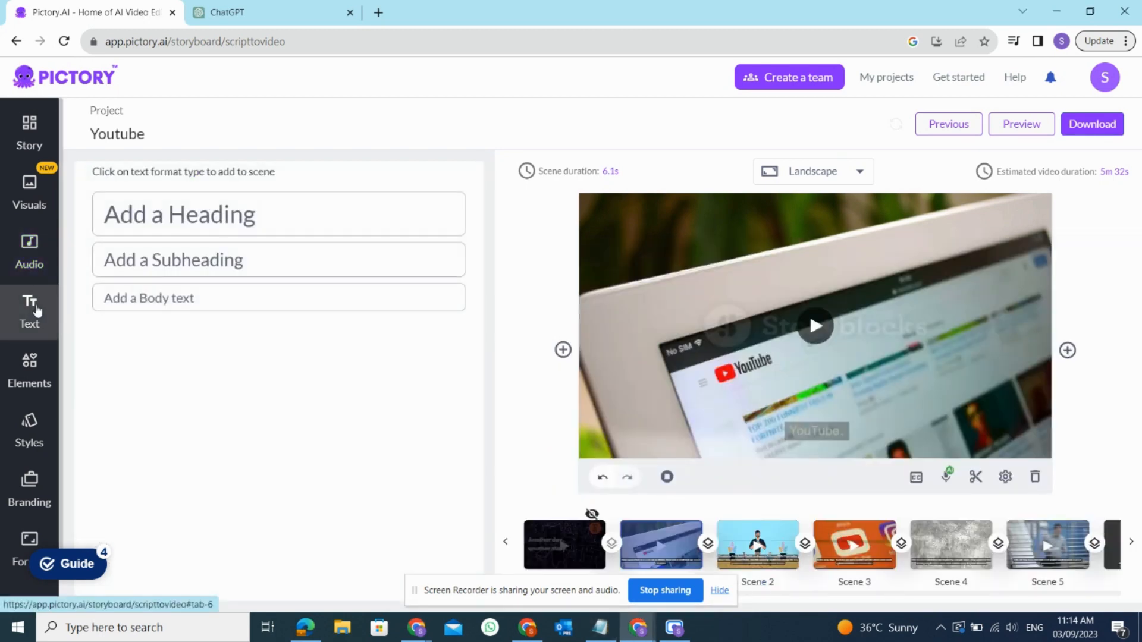
pyautogui.click(198, 215)
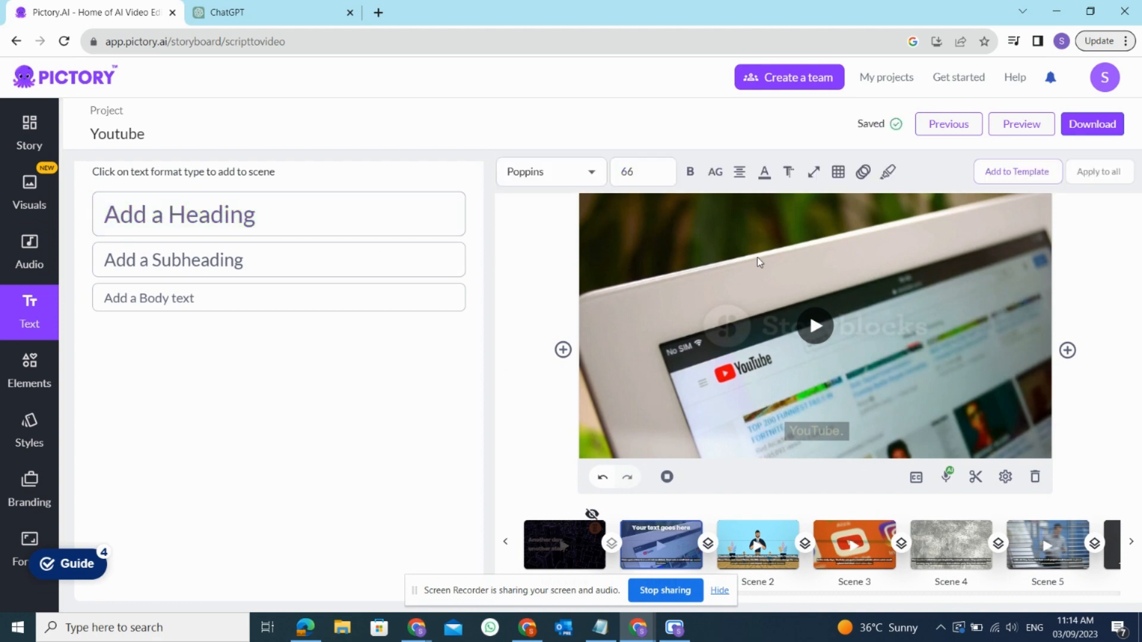
# Add a placeholder heading to scene 2 and a subheading to scene 3, and delete both text boxes
pyautogui.click(224, 218)
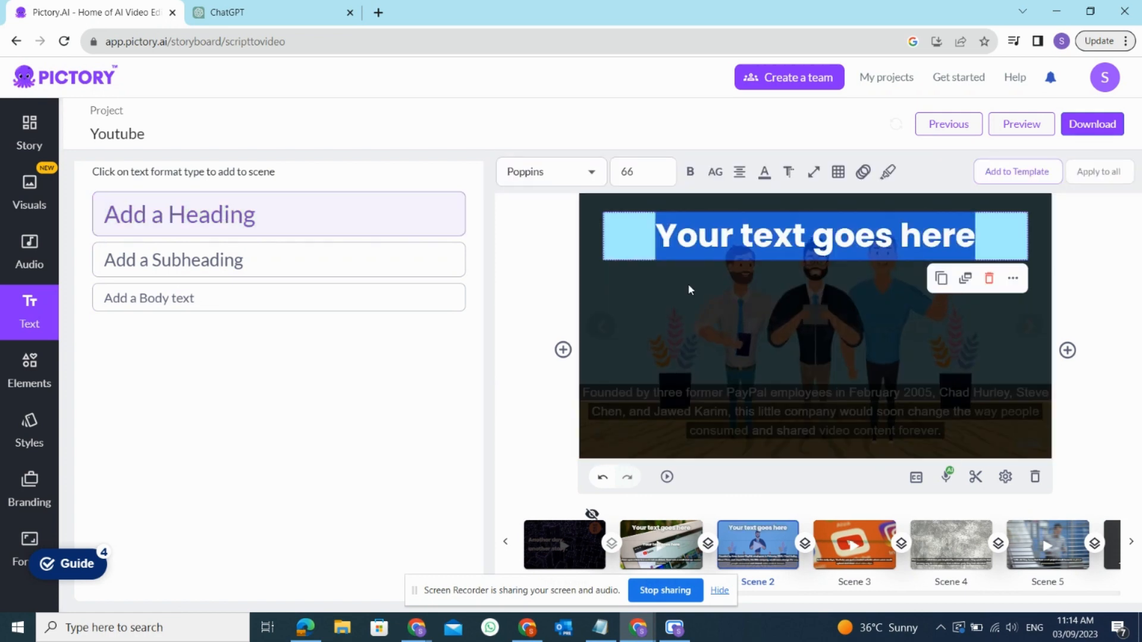
pyautogui.click(846, 533)
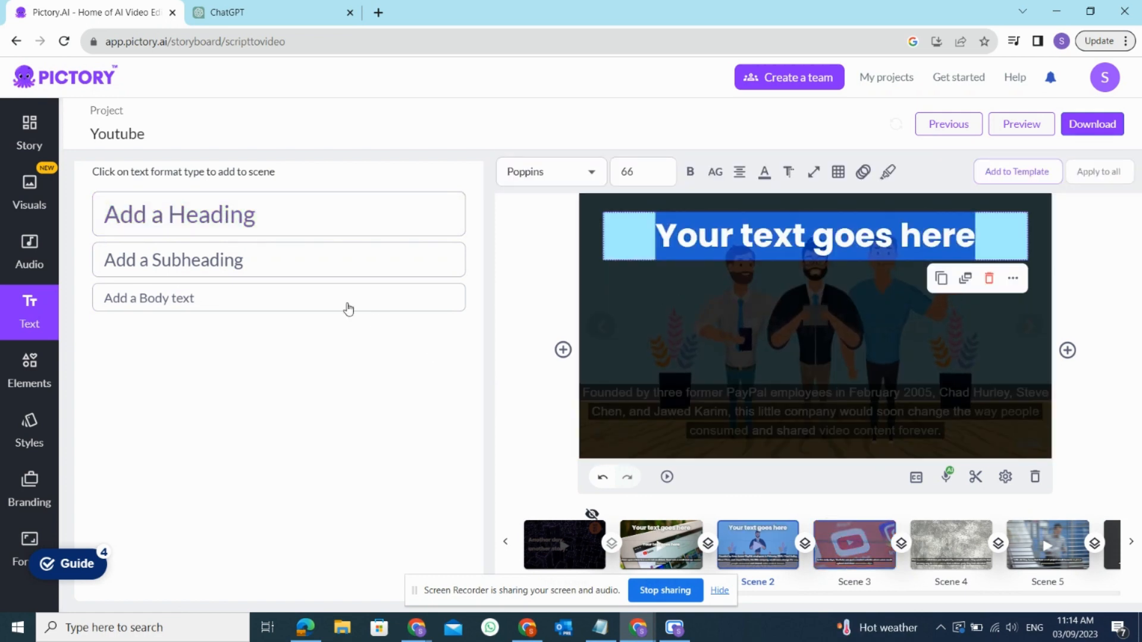
pyautogui.click(264, 266)
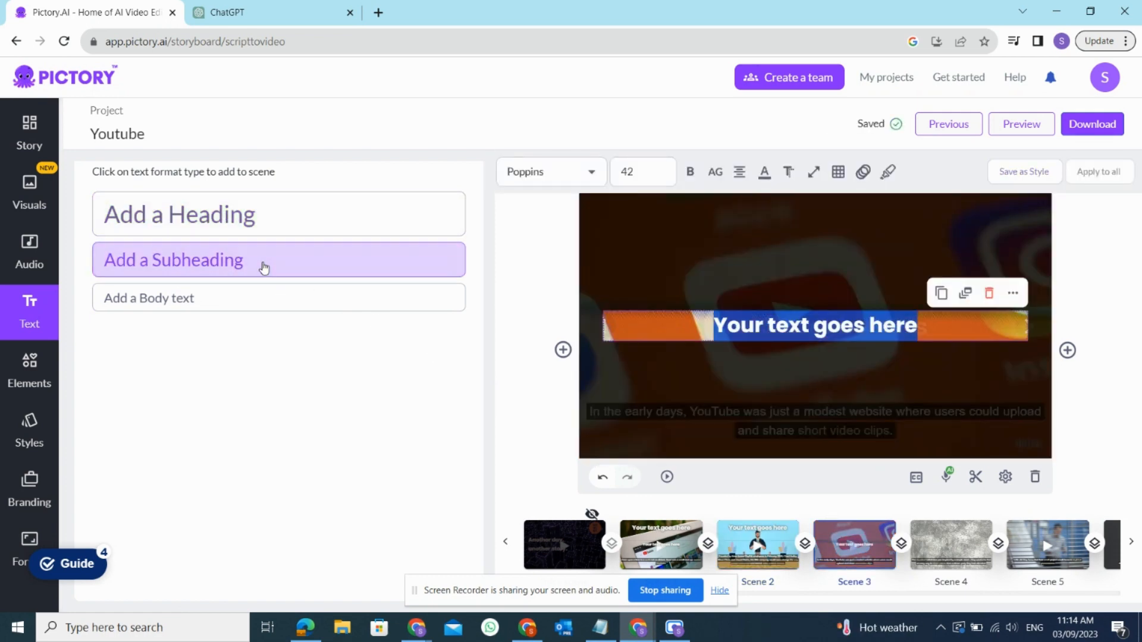
pyautogui.click(990, 294)
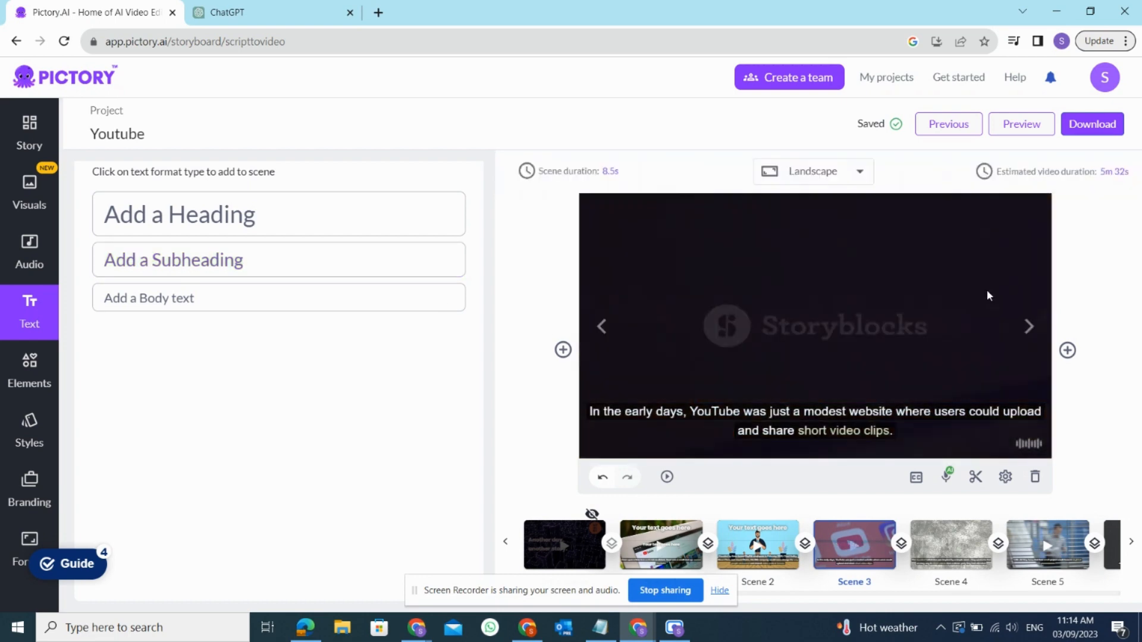
pyautogui.click(757, 544)
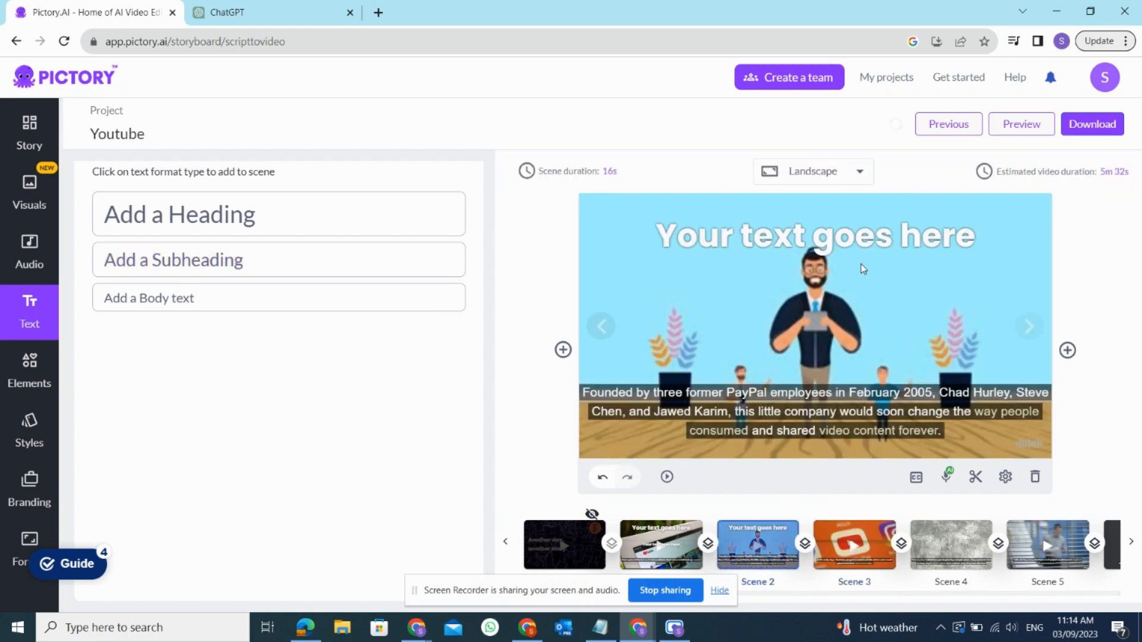
pyautogui.click(854, 241)
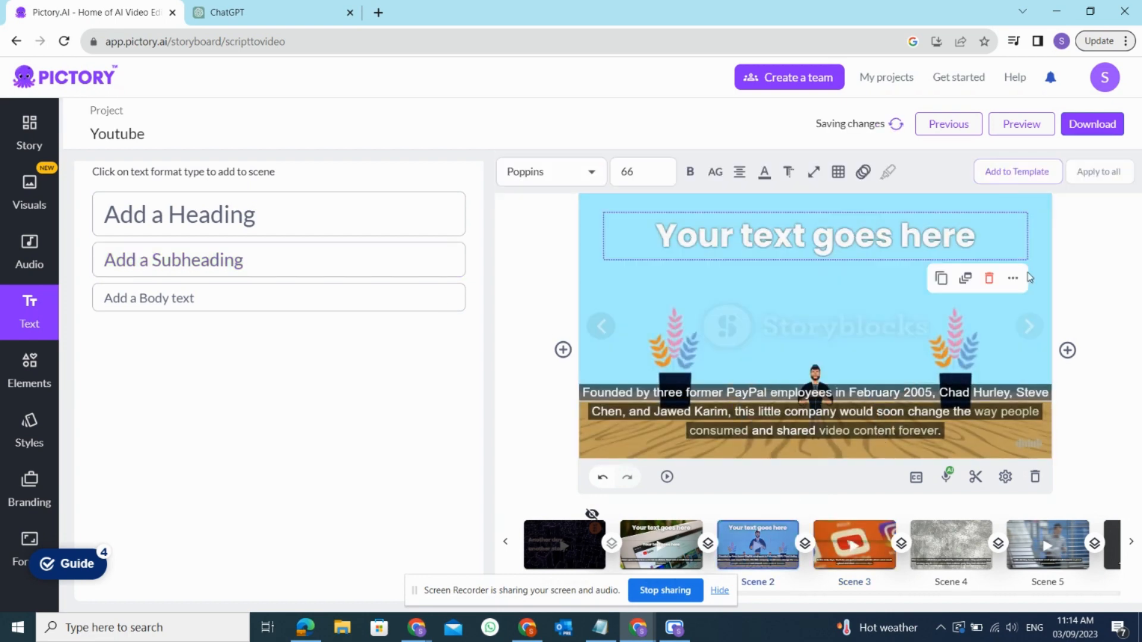
pyautogui.click(988, 279)
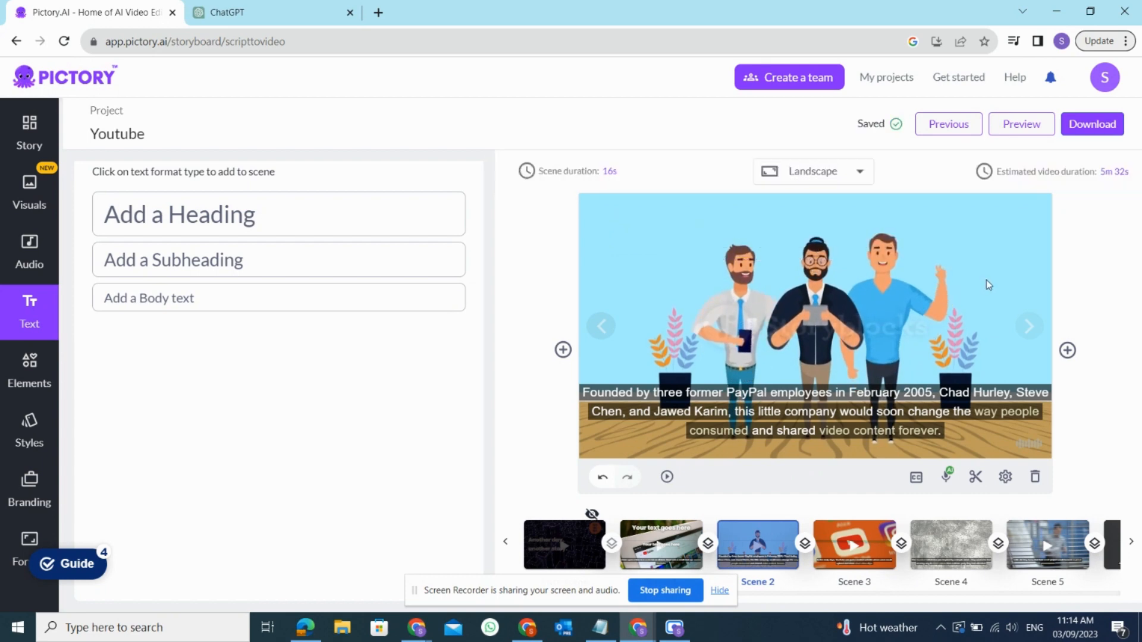
# Add a body text box to scene 2, replace the word "goes" with "sdsdsdsd", and delete the text box
pyautogui.click(237, 297)
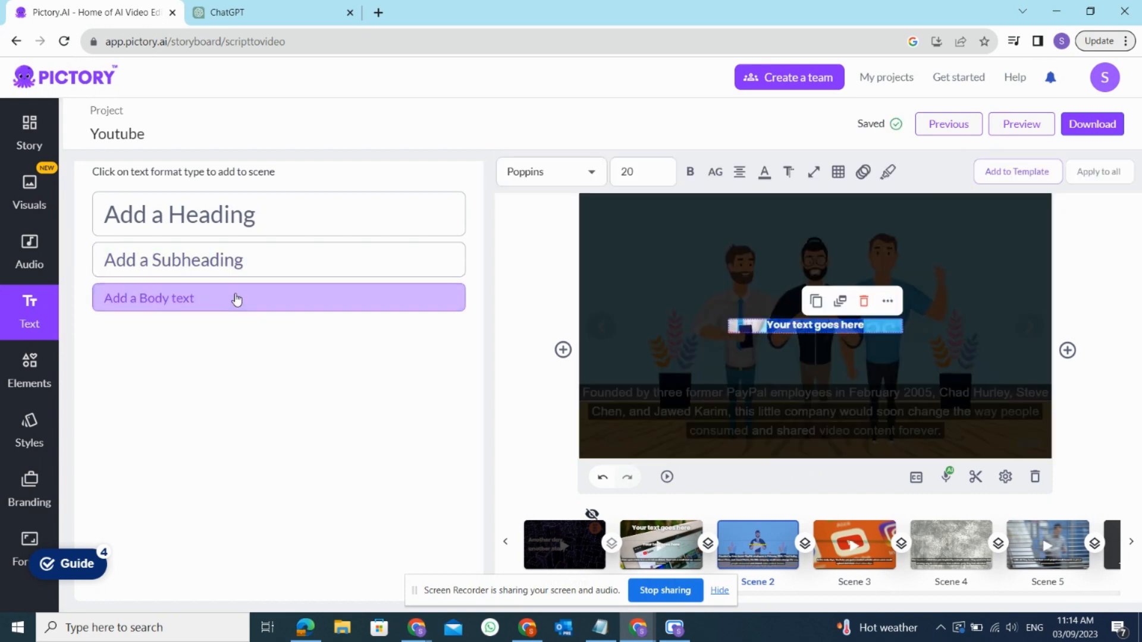
pyautogui.doubleClick(816, 325)
pyautogui.write('sdsdadsd')
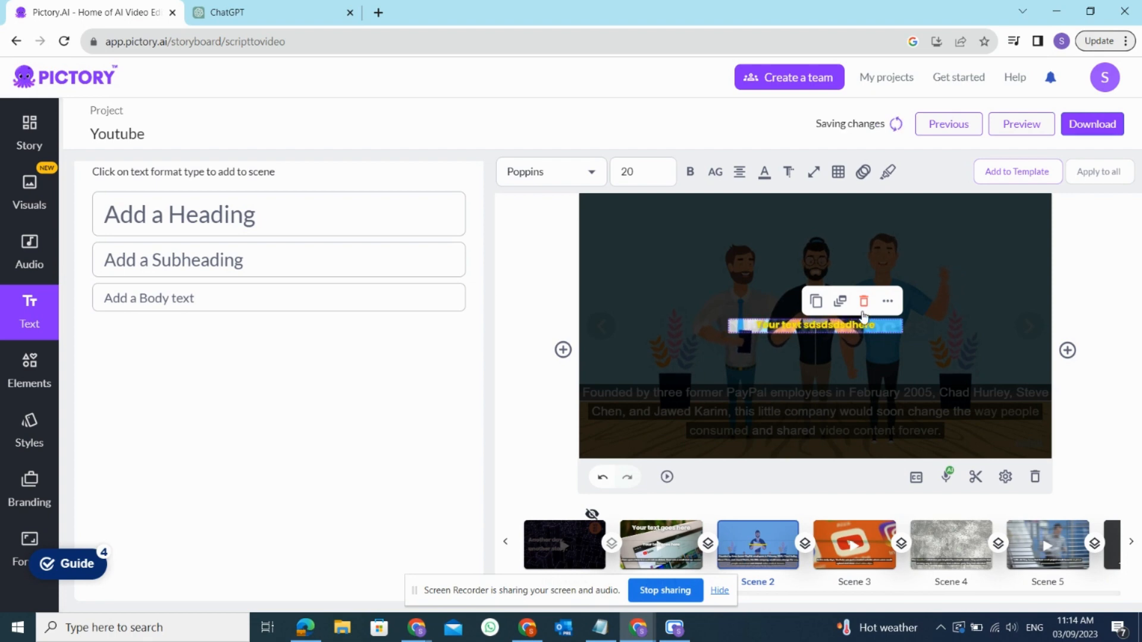
pyautogui.click(863, 301)
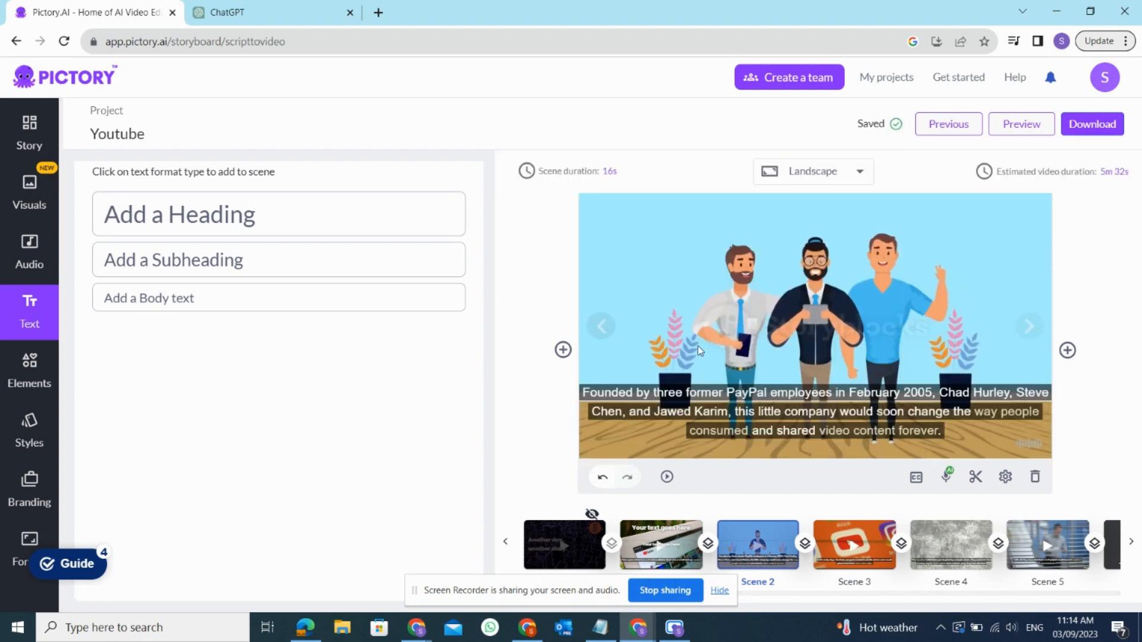
# Mark the ELEMENTS item and its emojis, gifs, stickers note in Notepad, and open Pictory's emoji library with scene 2 selected
pyautogui.click(600, 627)
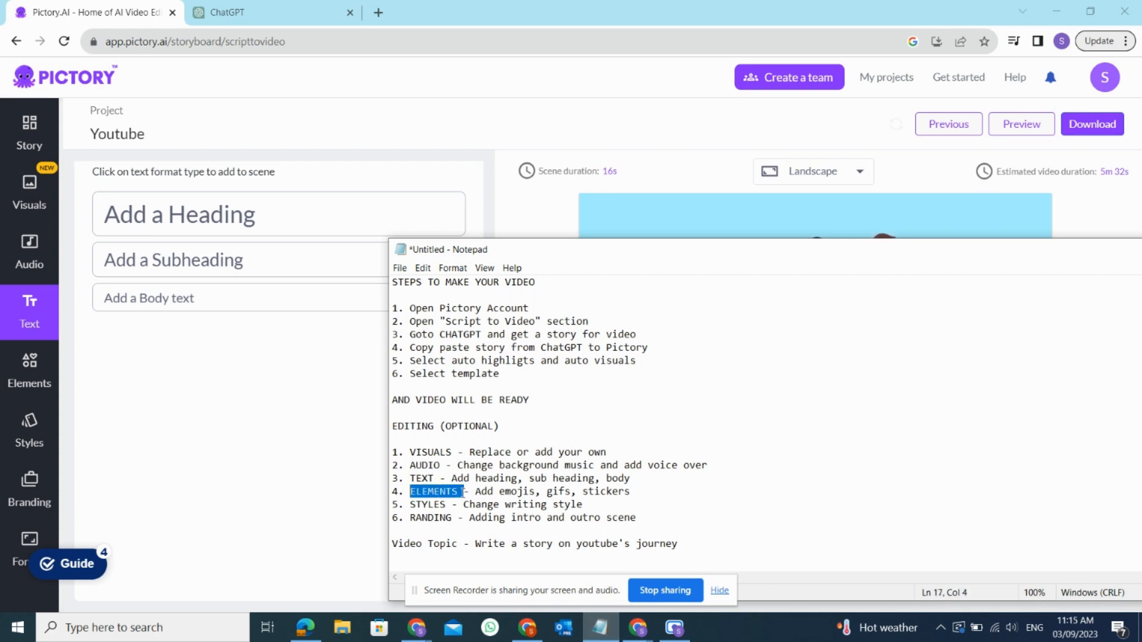
pyautogui.click(476, 493)
pyautogui.moveTo(559, 493); pyautogui.dragTo(634, 492)
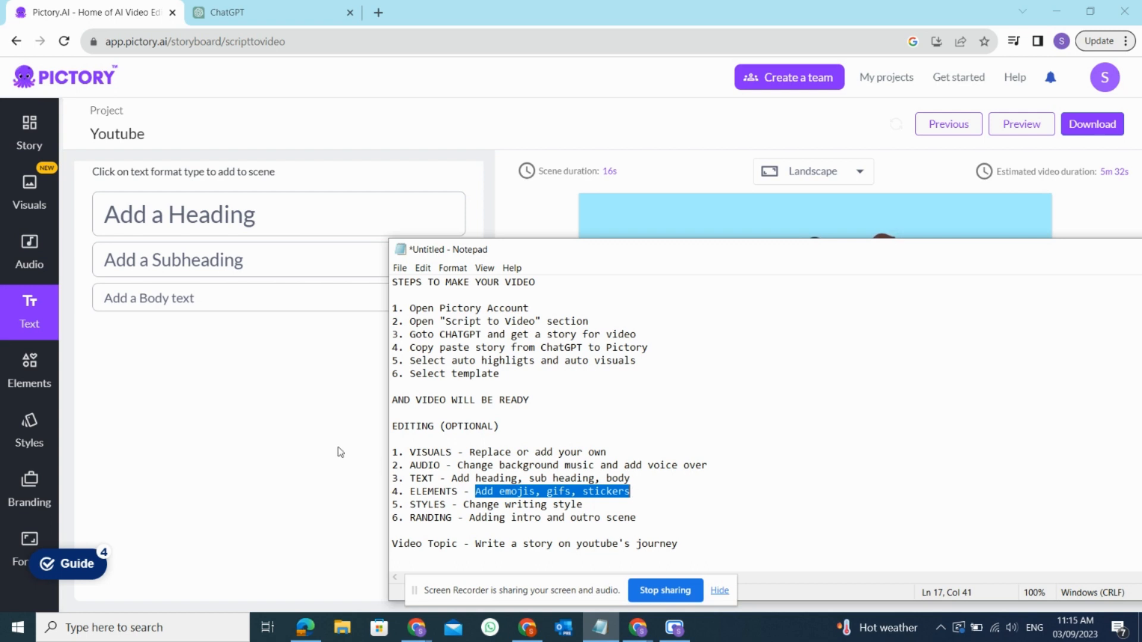
pyautogui.click(29, 371)
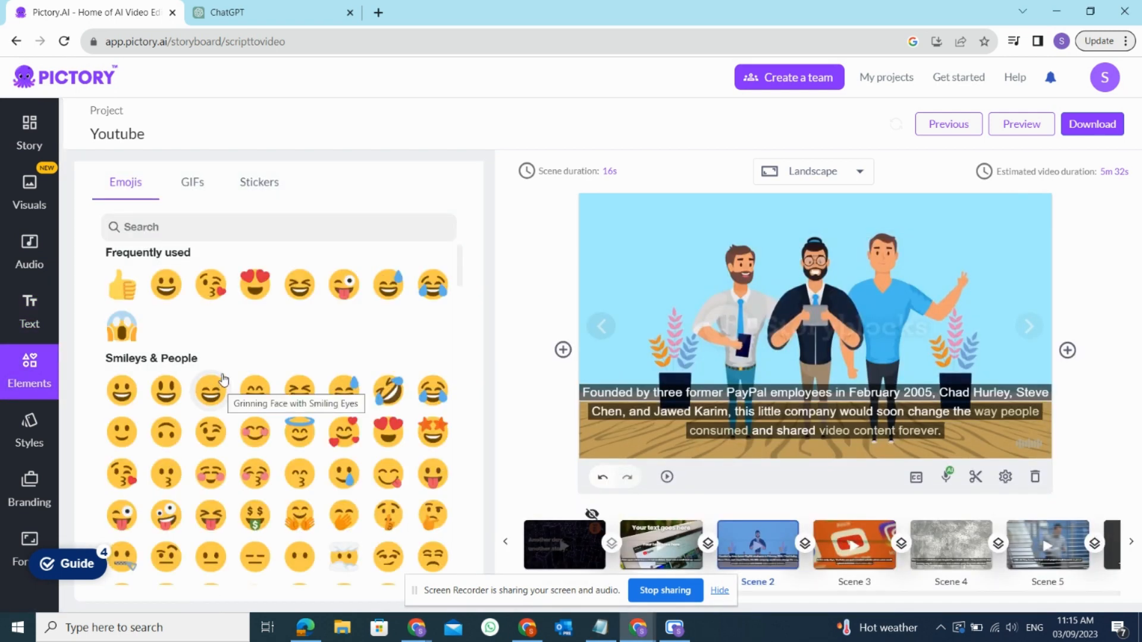
# Add grinning and heart-eyes emojis to scene 2, move them apart over the characters, and delete both
pyautogui.click(170, 291)
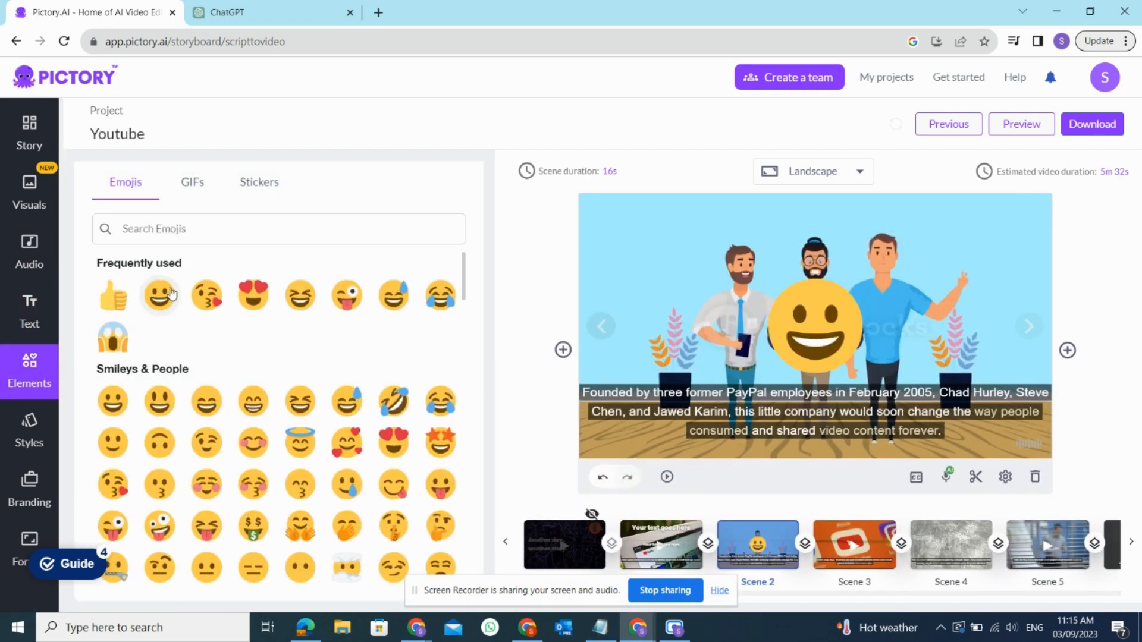
pyautogui.click(251, 302)
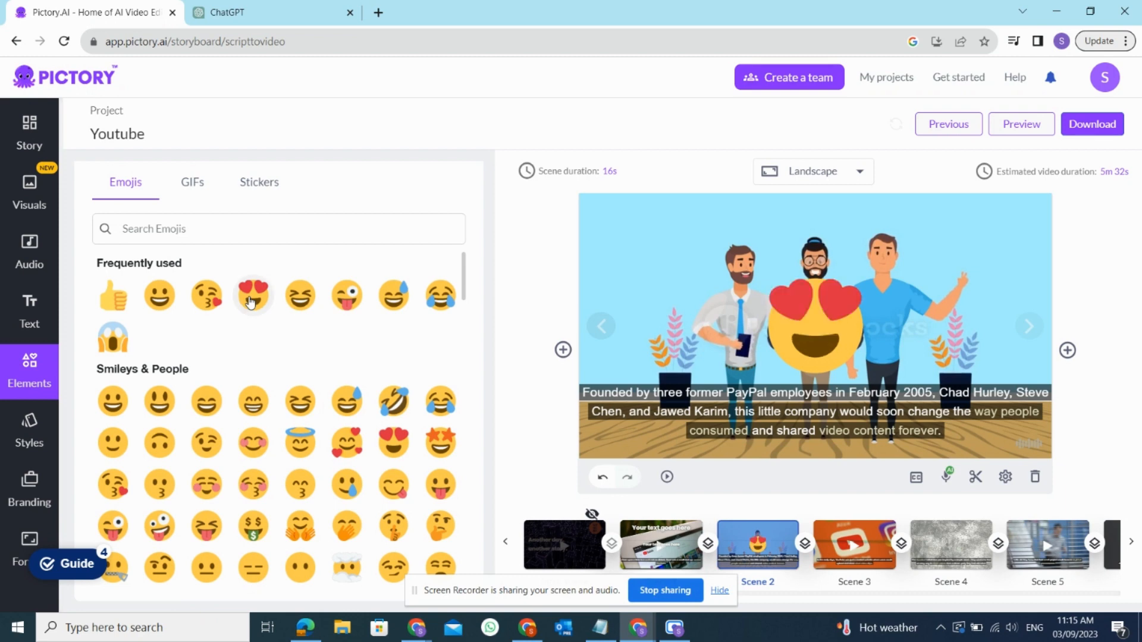
pyautogui.moveTo(815, 314); pyautogui.dragTo(935, 275)
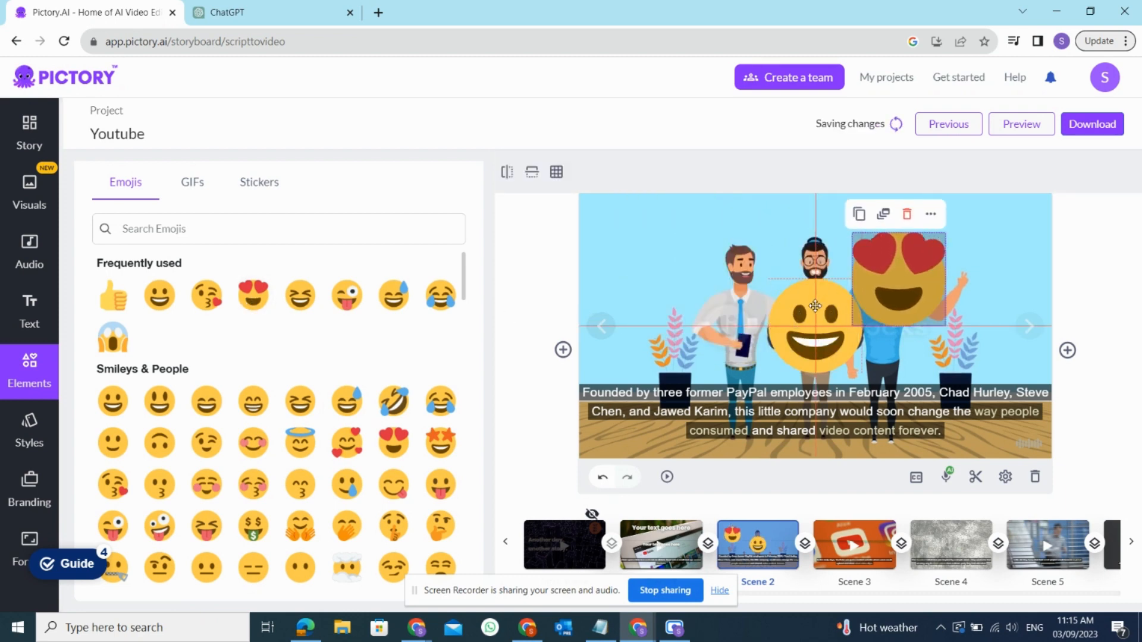
pyautogui.moveTo(816, 311); pyautogui.dragTo(752, 308)
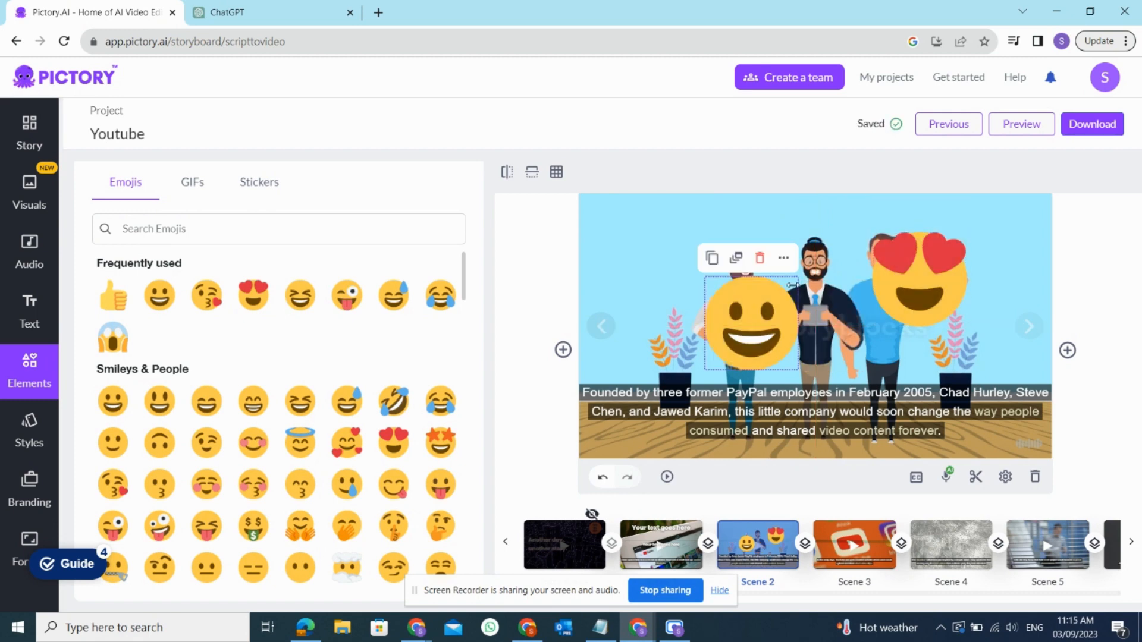
pyautogui.click(941, 252)
pyautogui.click(928, 215)
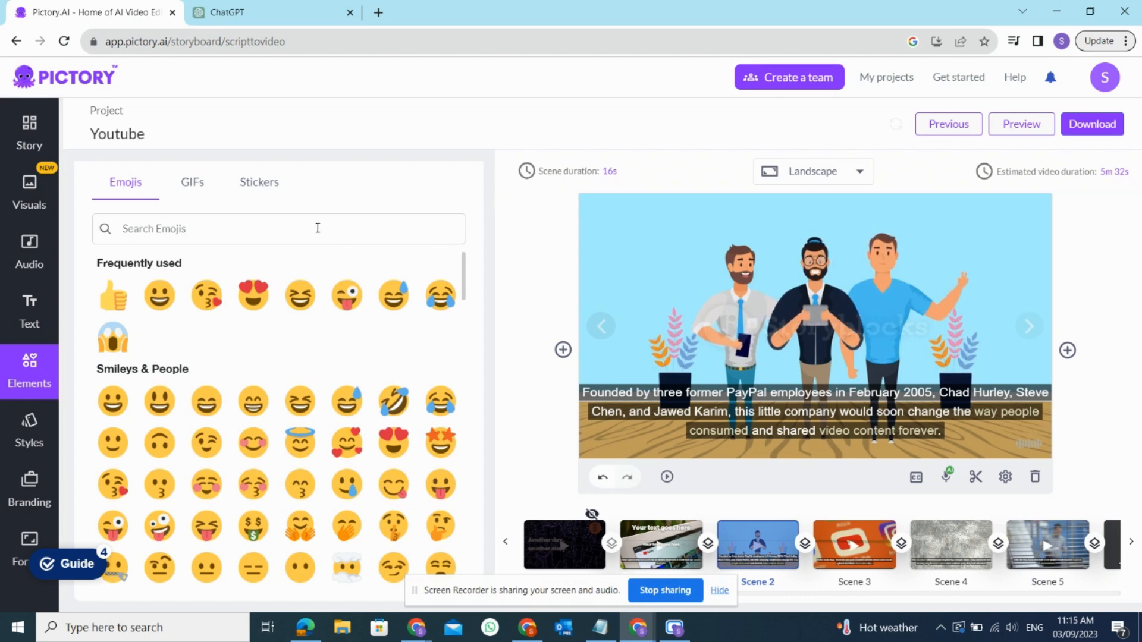
# Add the US Open GIF to scene 2, move it beside the character in blue, and delete it
pyautogui.click(194, 184)
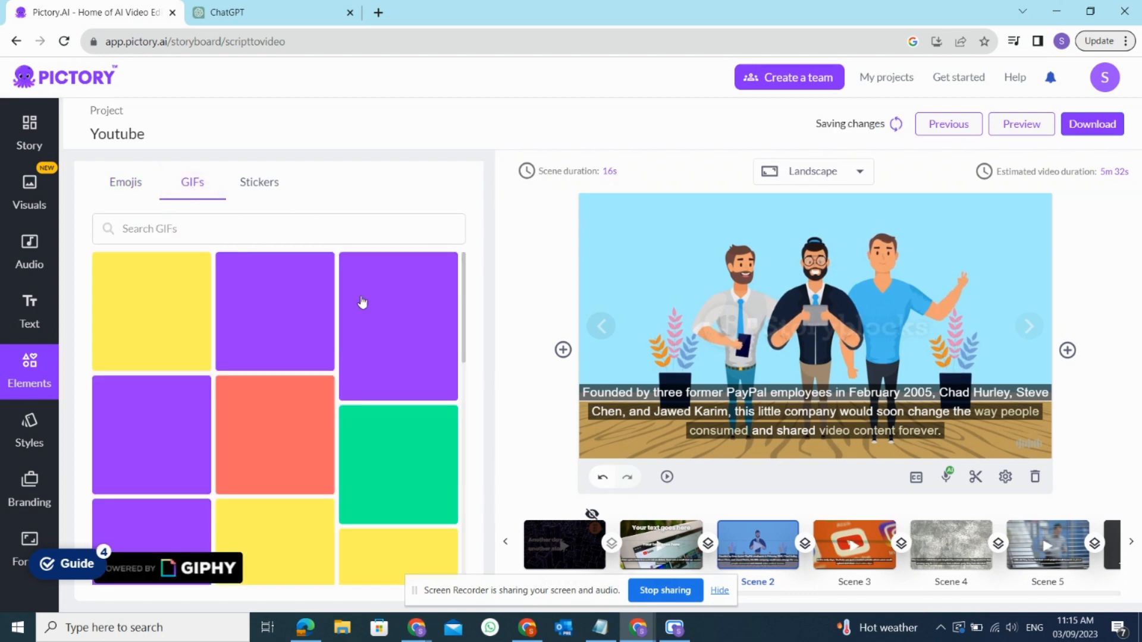
pyautogui.click(160, 321)
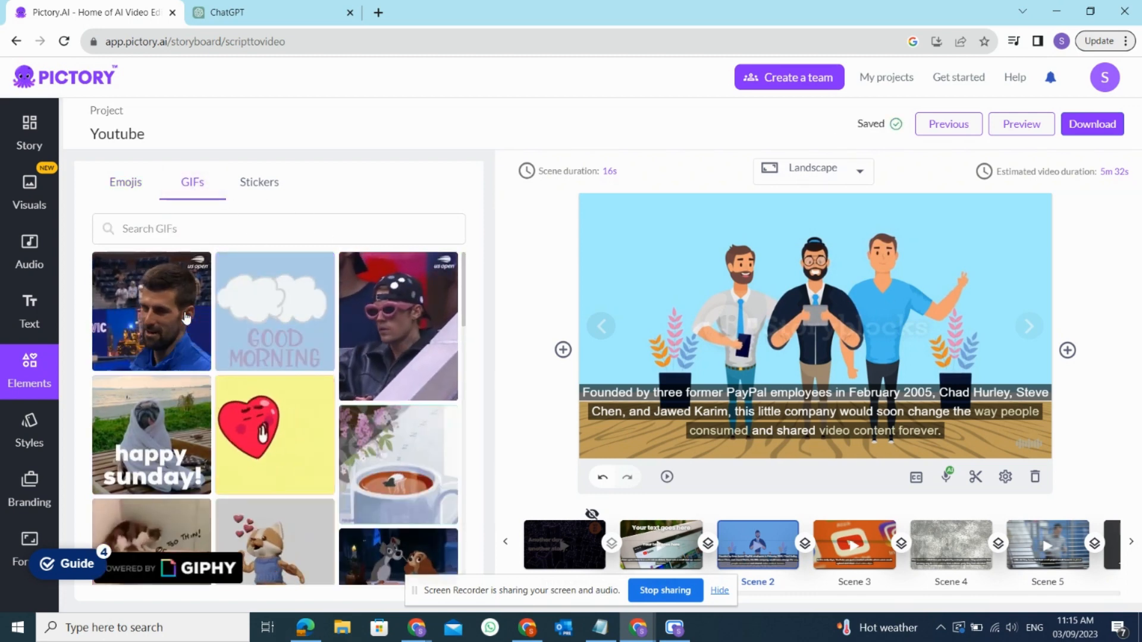
pyautogui.moveTo(827, 328); pyautogui.dragTo(987, 278)
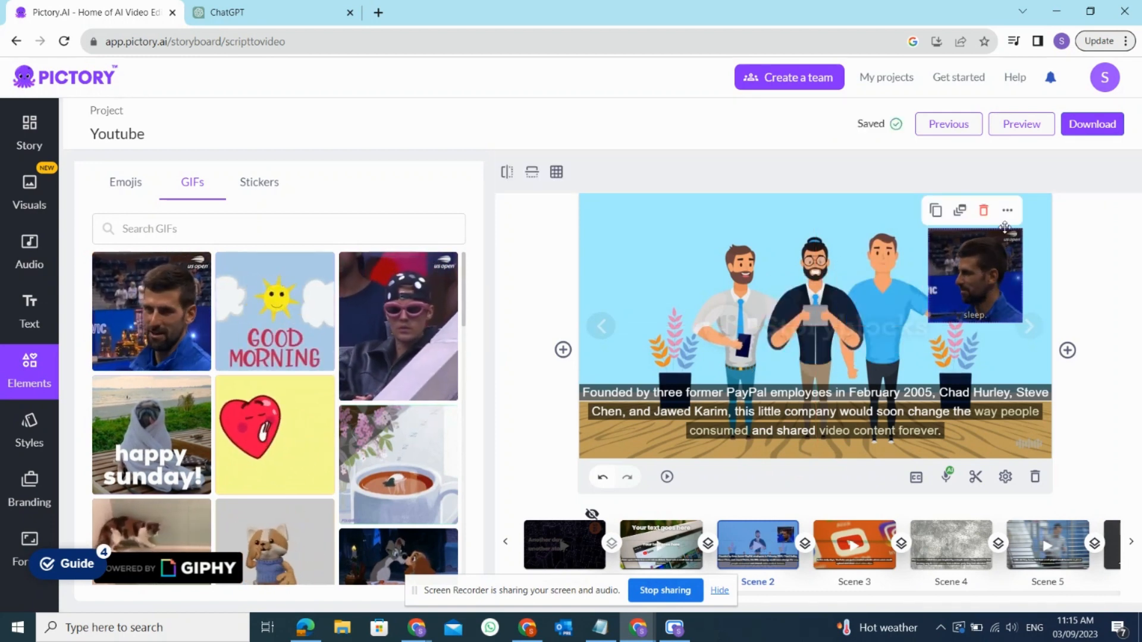
pyautogui.click(982, 214)
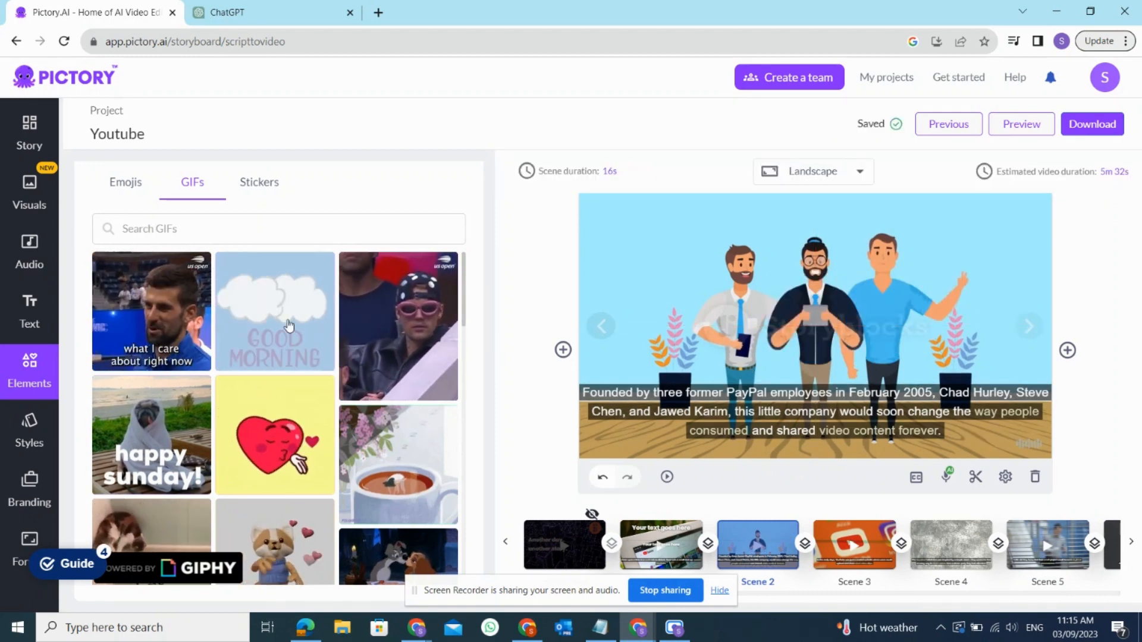
# Add the orange-hooded skeleton sticker to scene 2 and move it beside the character in blue
pyautogui.click(265, 185)
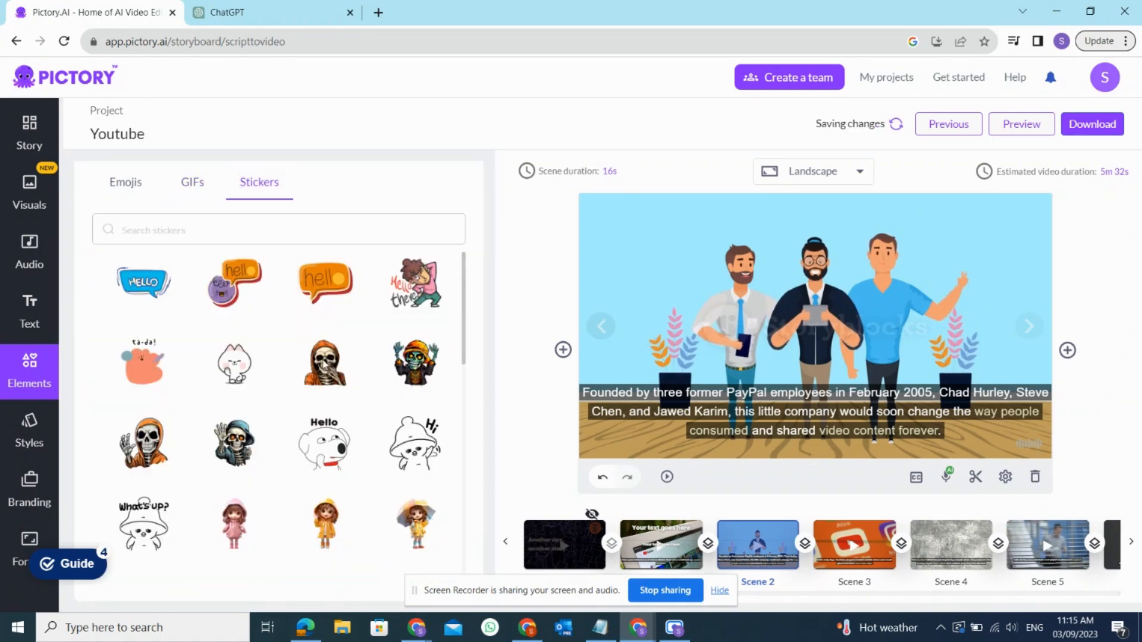
pyautogui.click(354, 369)
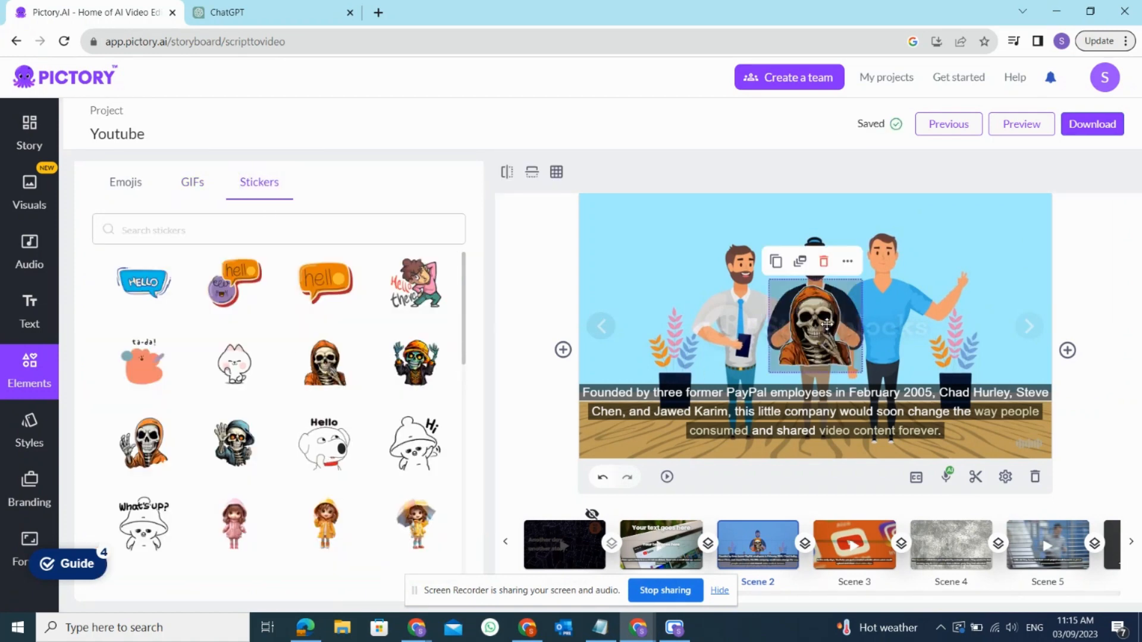
pyautogui.moveTo(826, 324); pyautogui.dragTo(975, 288)
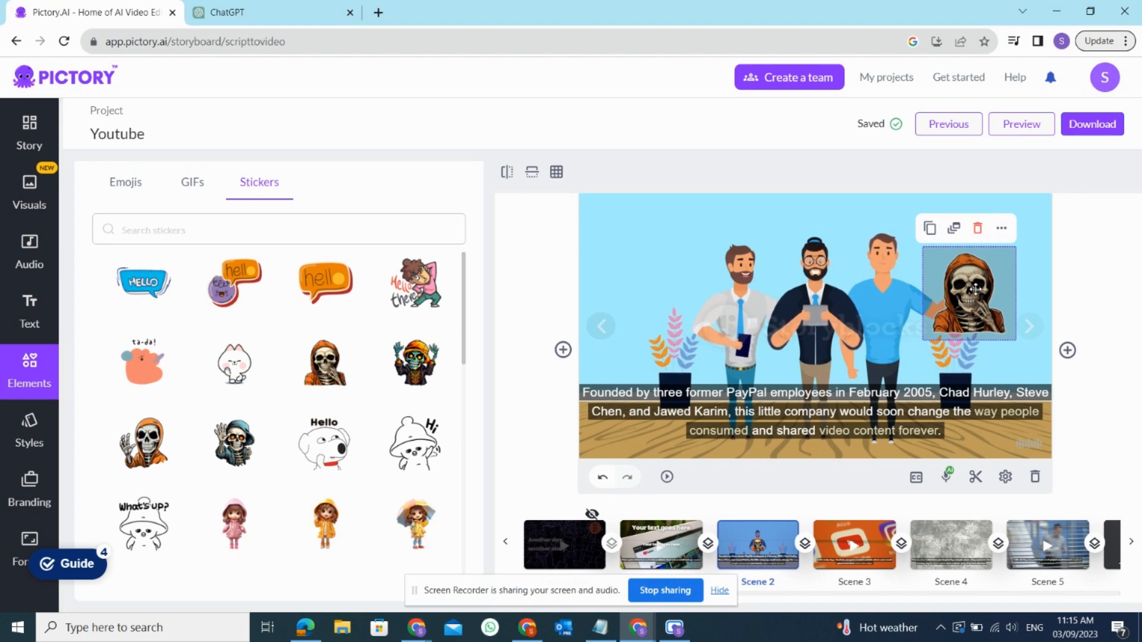
# Mark the STYLES item in Notepad, and delete the skeleton sticker from scene 2 in Pictory
pyautogui.click(607, 637)
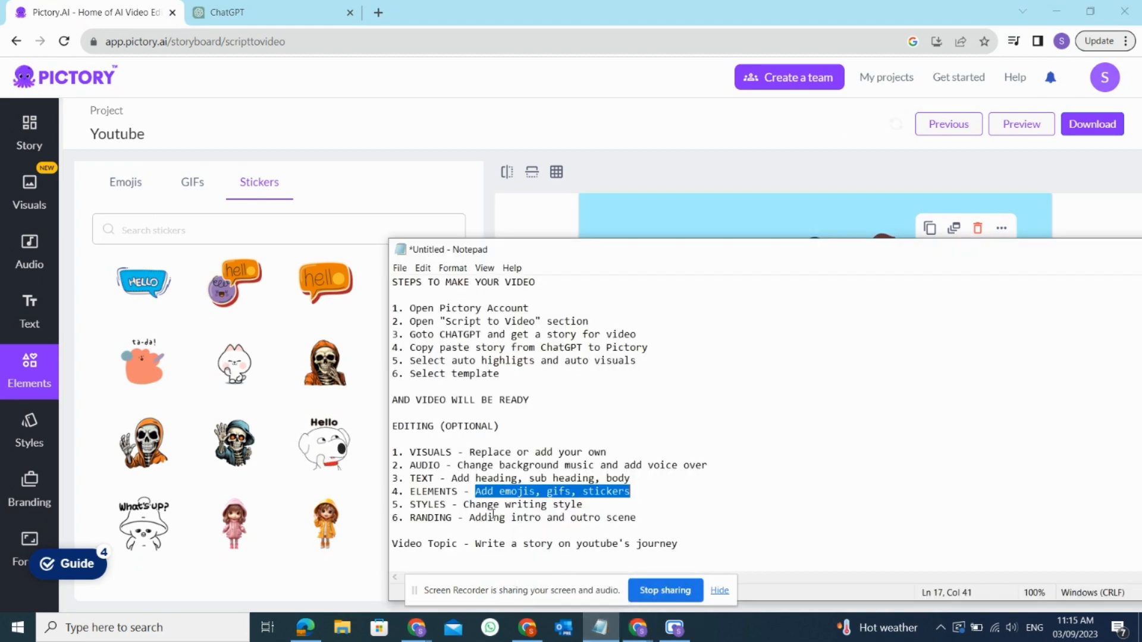
pyautogui.moveTo(445, 504); pyautogui.dragTo(414, 505)
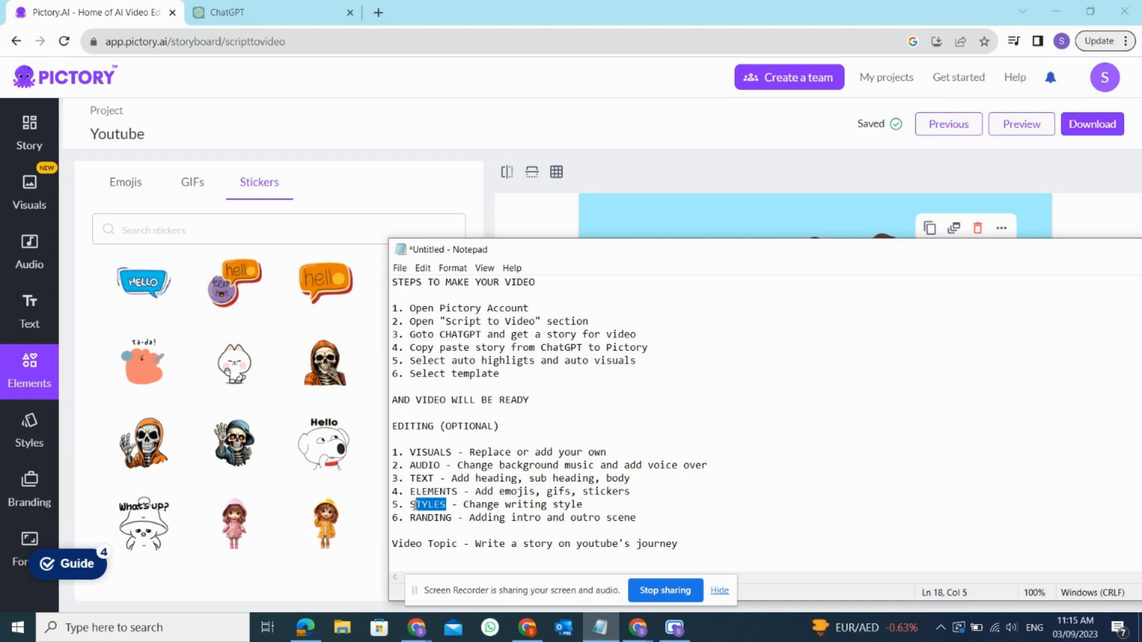
pyautogui.click(384, 262)
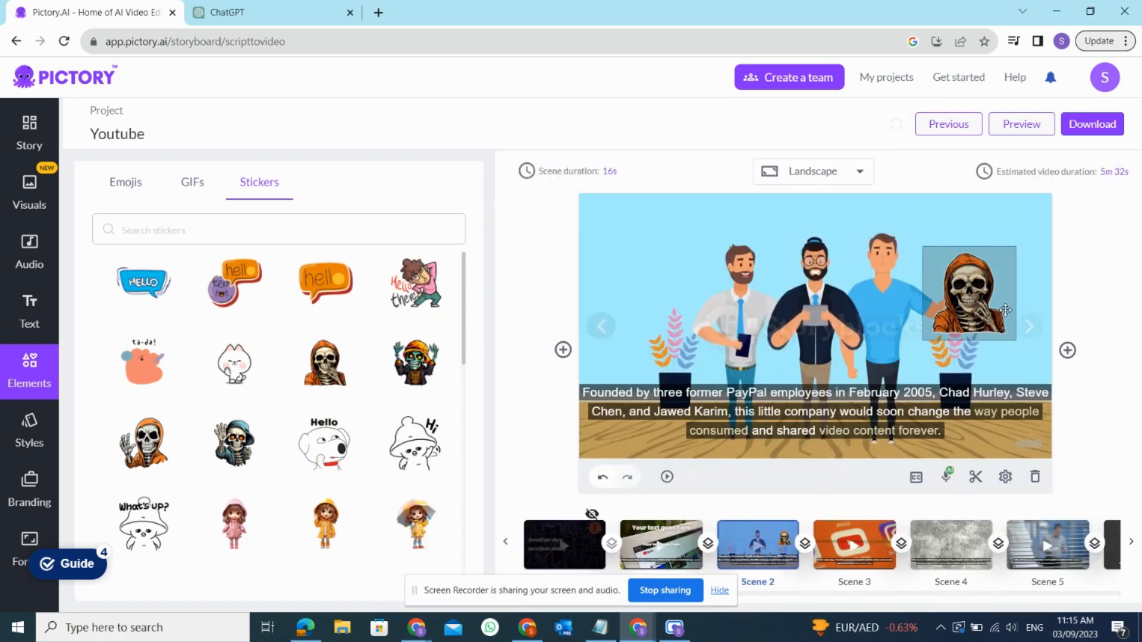
pyautogui.click(973, 271)
pyautogui.click(979, 232)
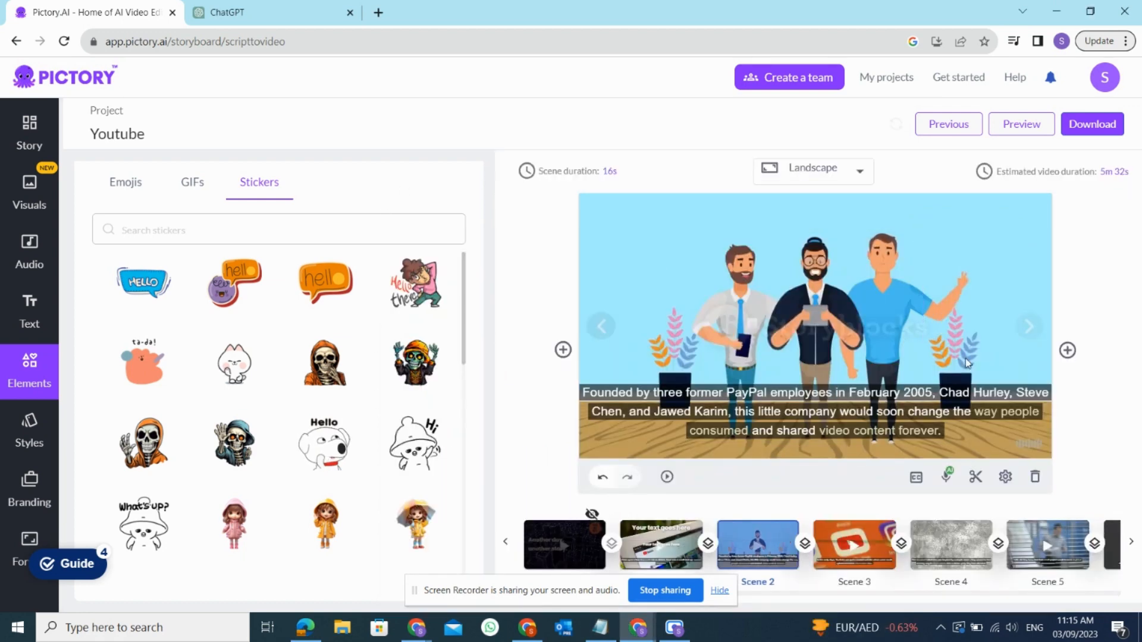
# Try the Subtitles Dark, Subtitles Default, Gourmand, Synthwave and Lemon library styles on scene 2, and apply the FIT & WELL style
pyautogui.click(25, 438)
pyautogui.click(387, 250)
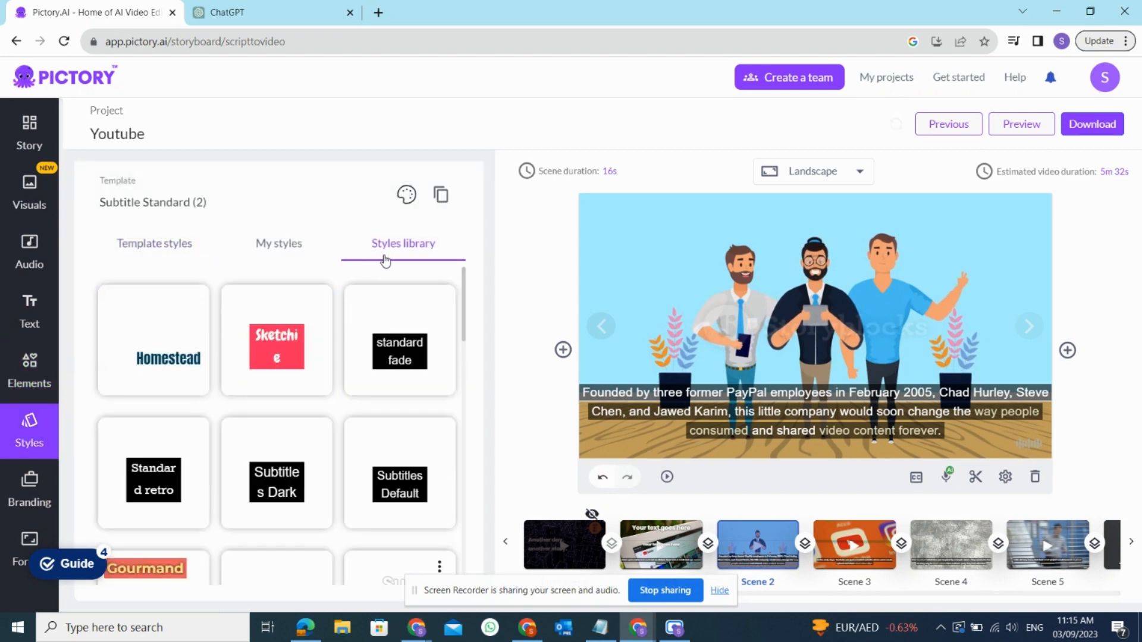
pyautogui.scroll(-2, 316, 365)
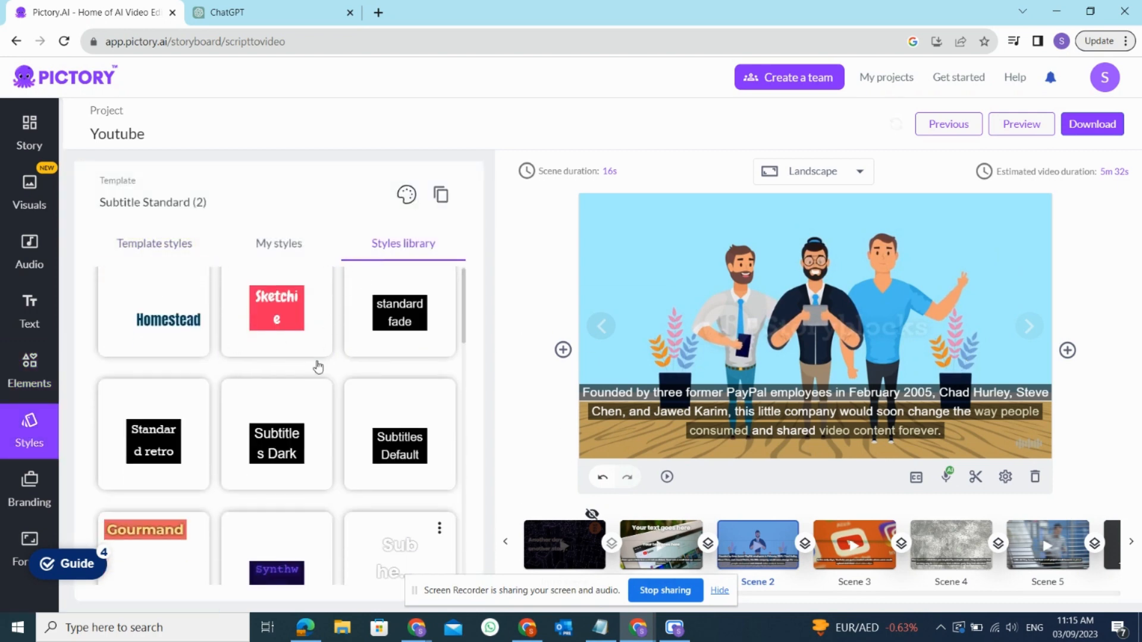
pyautogui.click(295, 382)
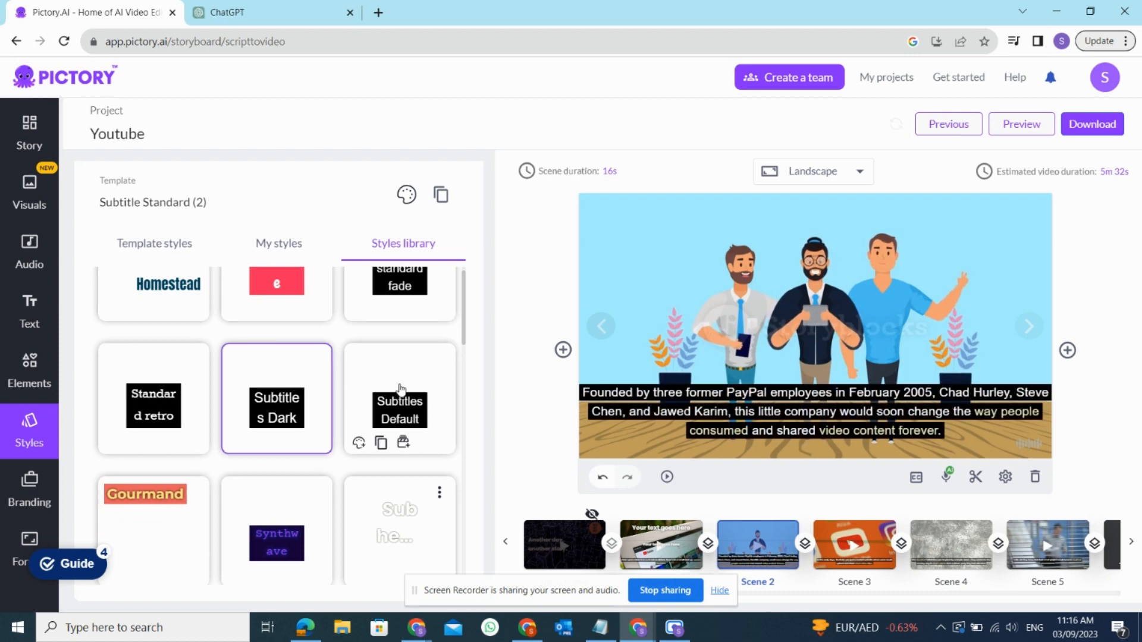
pyautogui.click(401, 389)
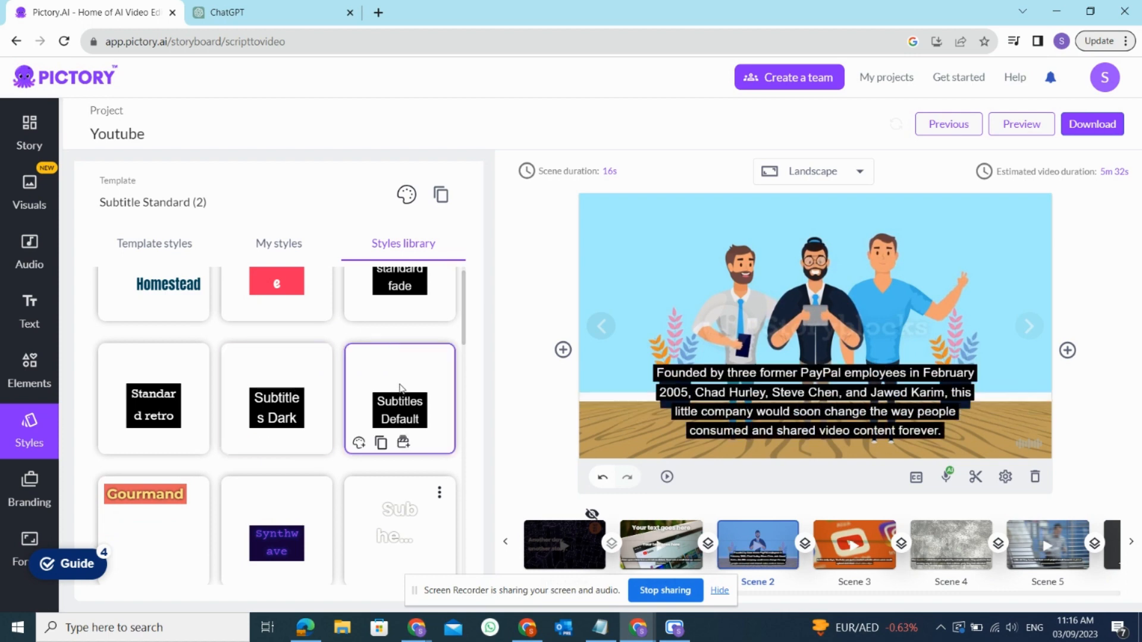
pyautogui.click(149, 518)
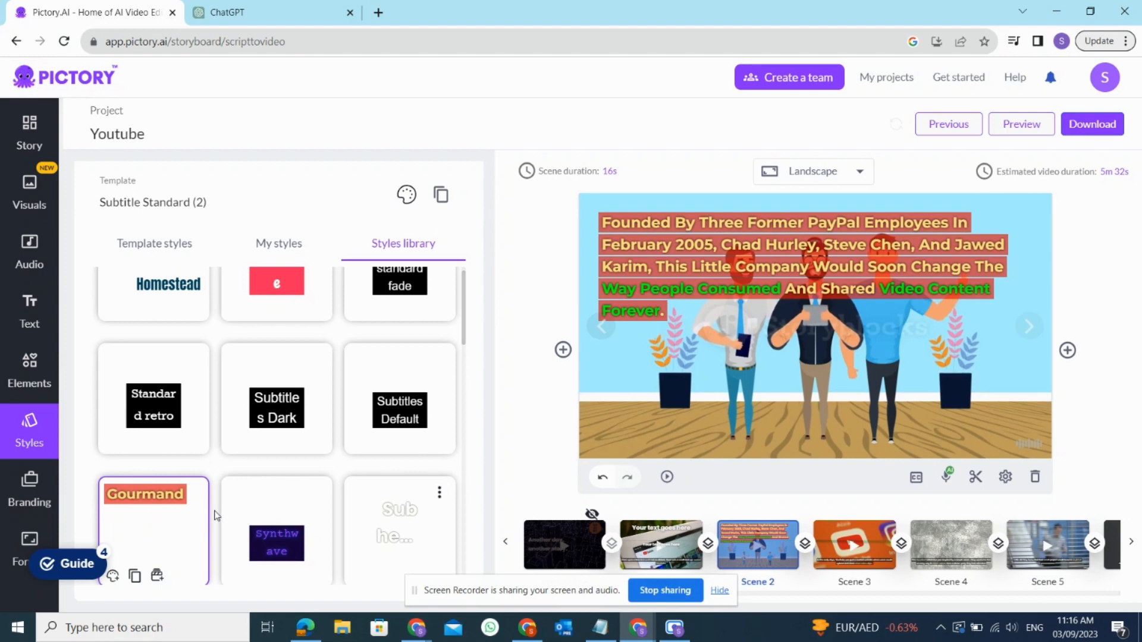
pyautogui.click(291, 518)
pyautogui.scroll(-5, 336, 479)
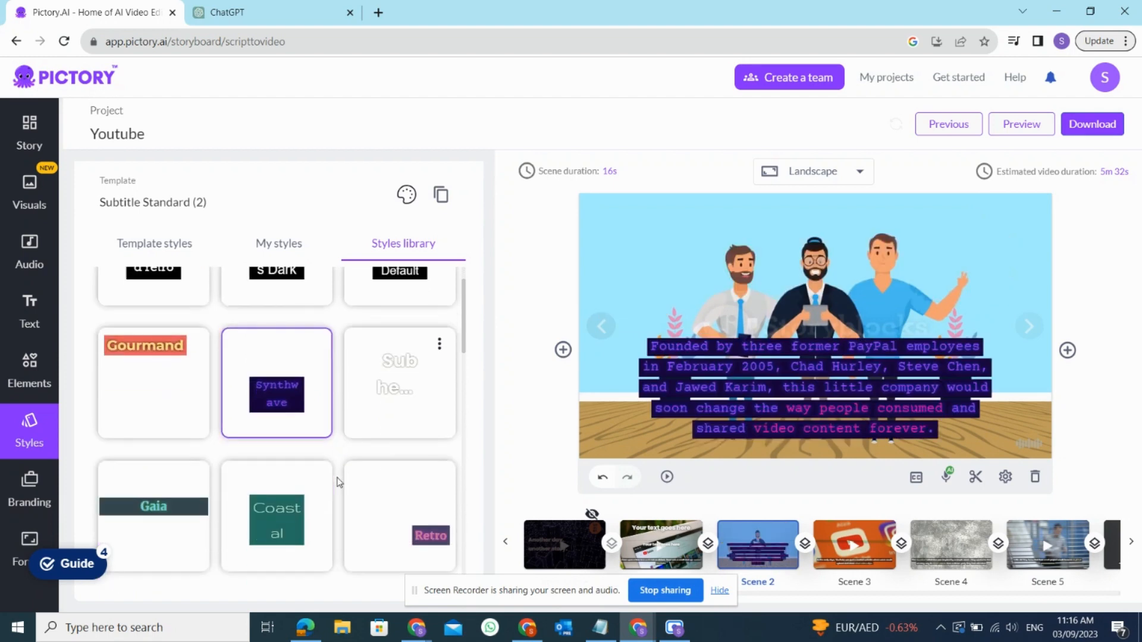
pyautogui.click(181, 493)
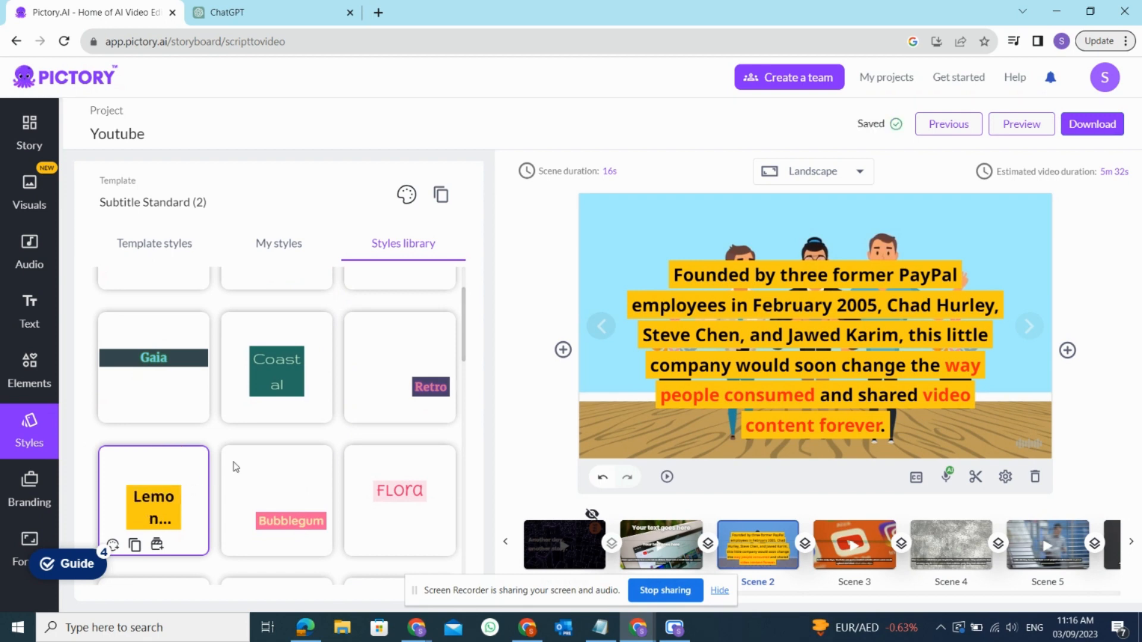
pyautogui.scroll(-3, 280, 463)
pyautogui.click(305, 440)
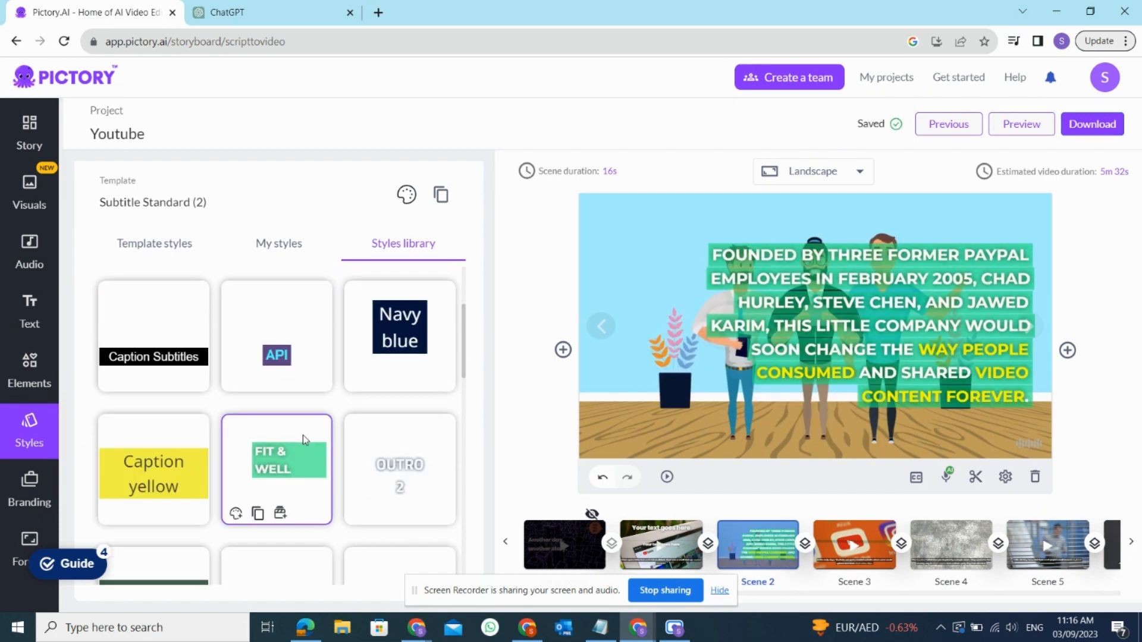
# Mark the BRANDING item's intro and outro scene note in Notepad, and open Pictory's intro branding settings
pyautogui.hotkey('alt', 'Tab')
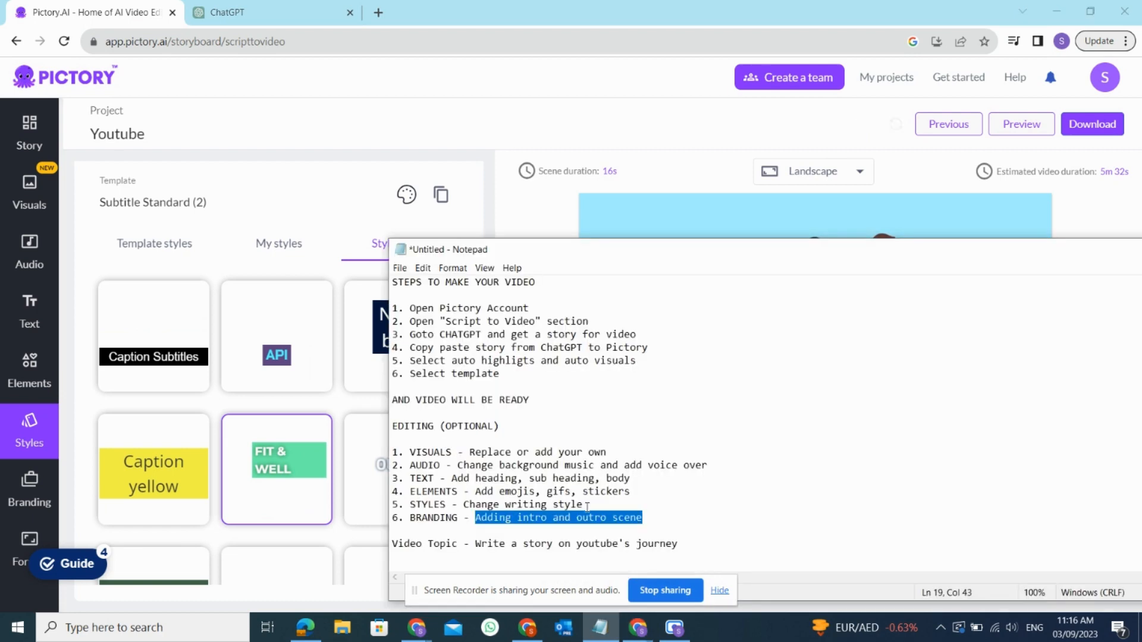
pyautogui.click(17, 498)
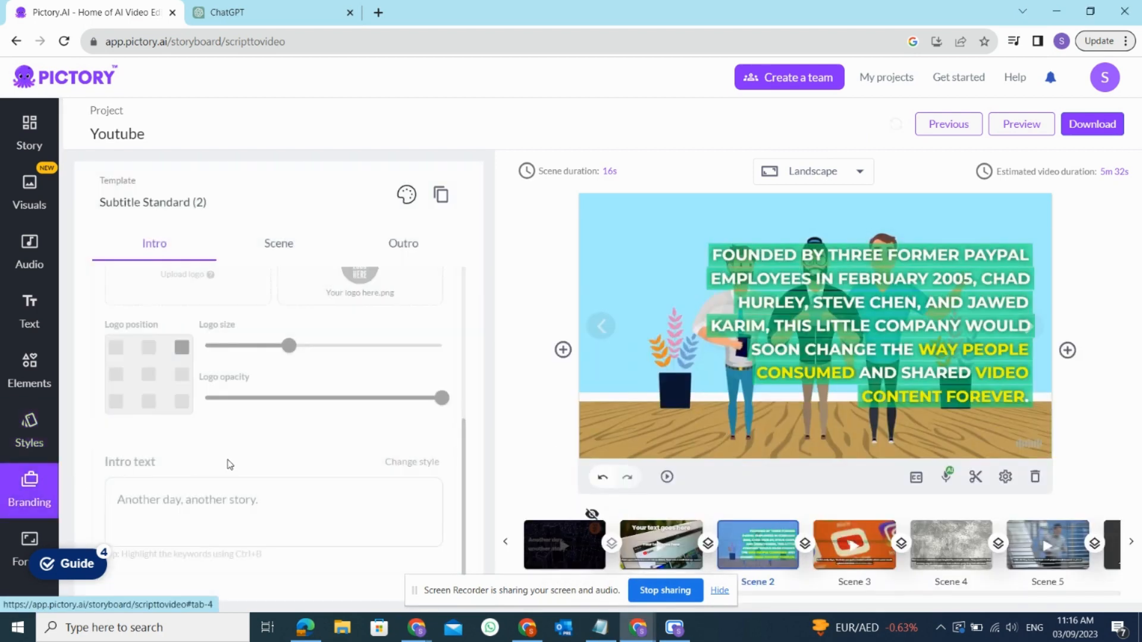
pyautogui.moveTo(547, 584); pyautogui.dragTo(491, 605)
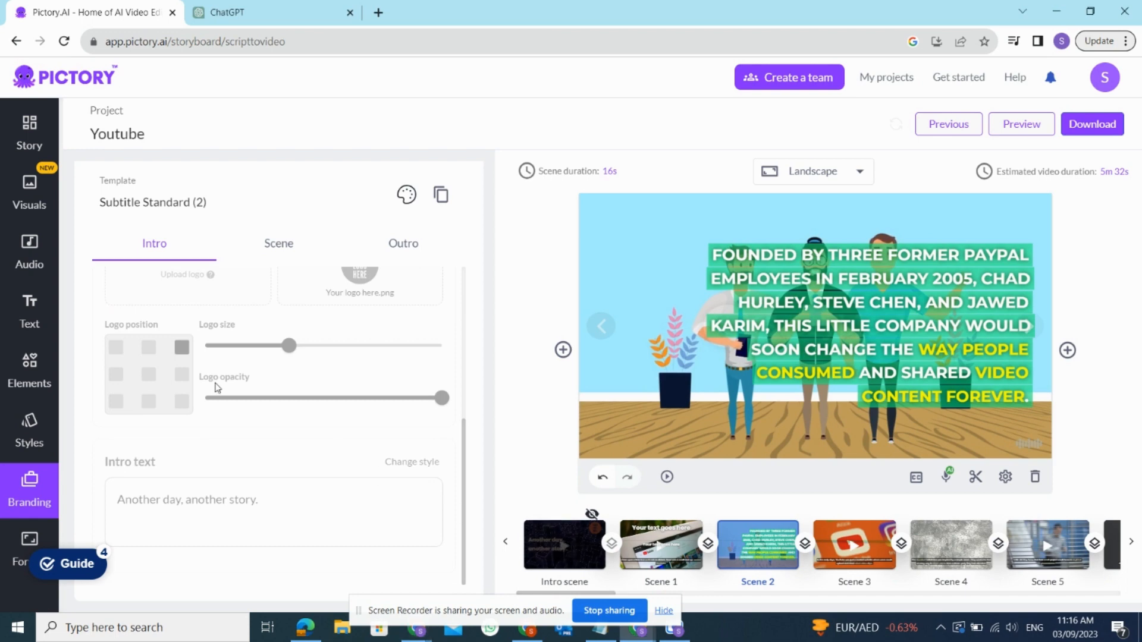
pyautogui.scroll(5, 219, 388)
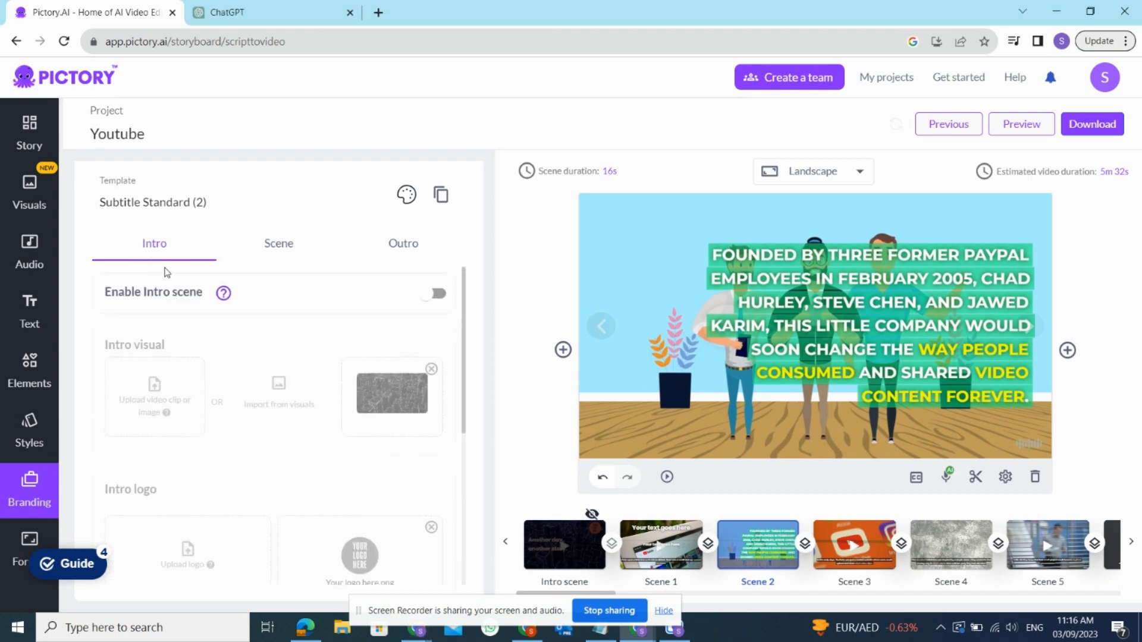
# Enable the intro scene and upload the Y2FEAR1 video from the Intro folder as its visual
pyautogui.click(437, 298)
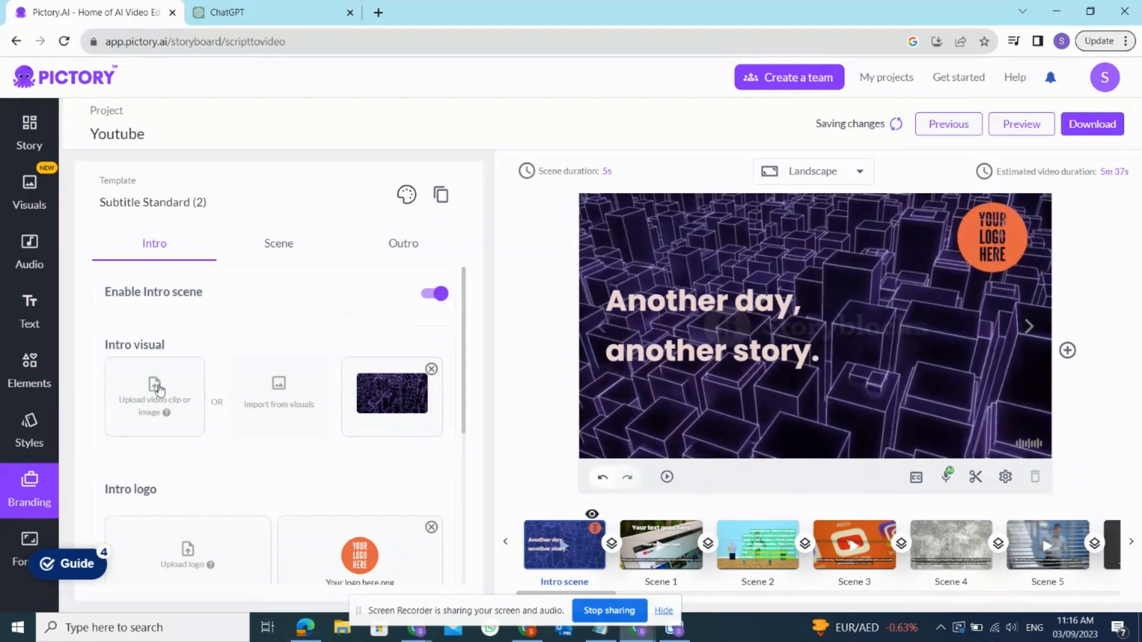
pyautogui.click(158, 391)
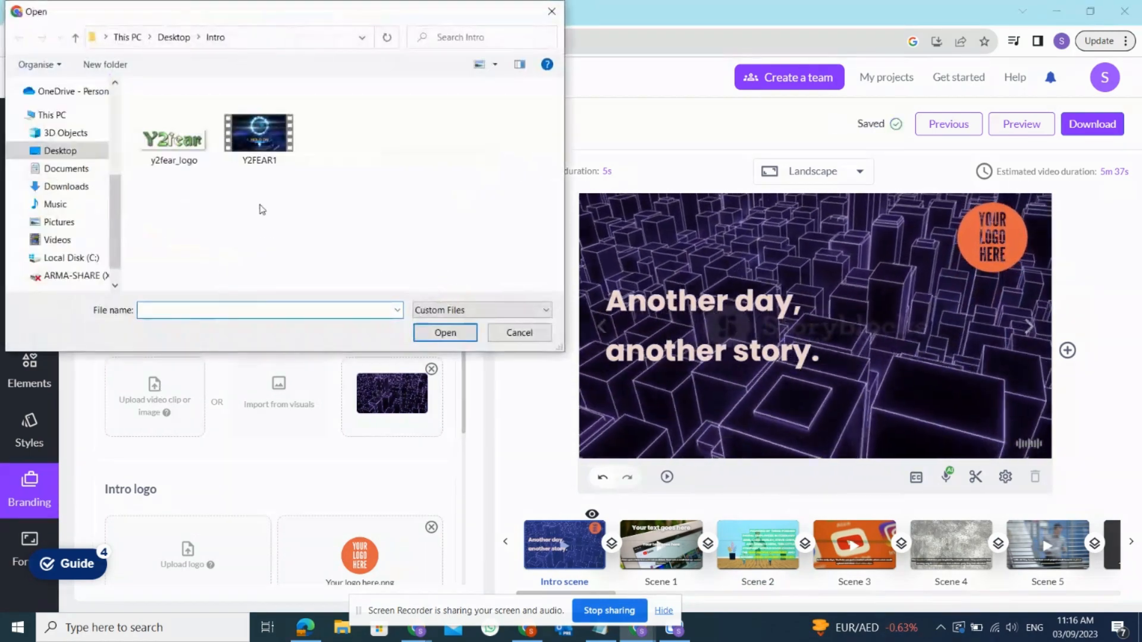
pyautogui.doubleClick(262, 143)
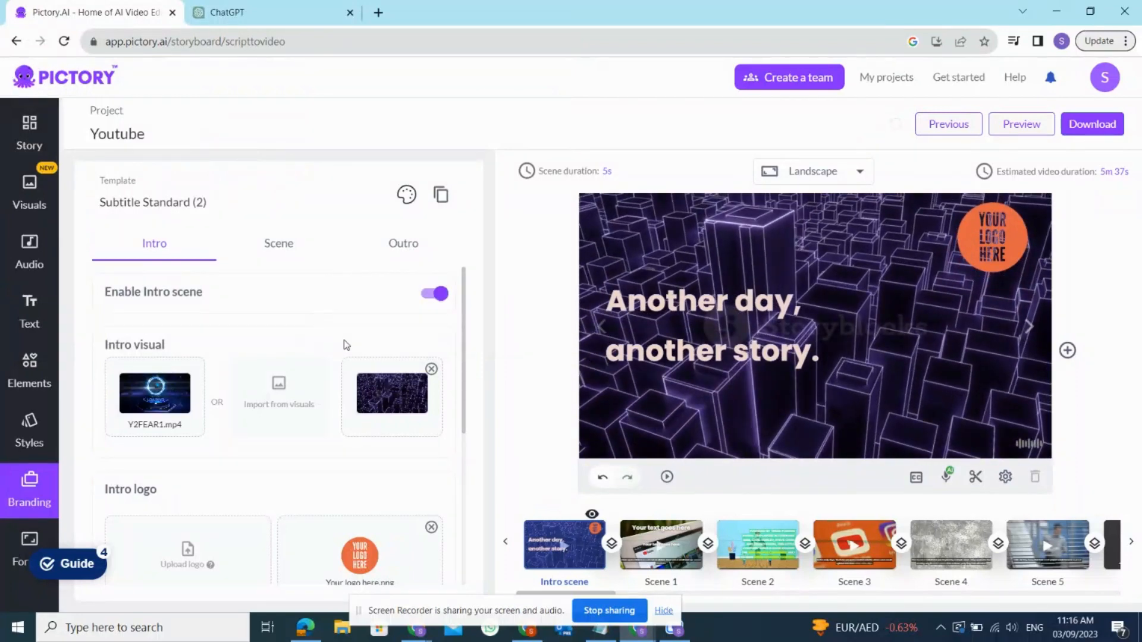
# Clear the intro text "Another day, another story." and remove the placeholder logo from the intro scene
pyautogui.scroll(-5, 332, 392)
pyautogui.click(219, 493)
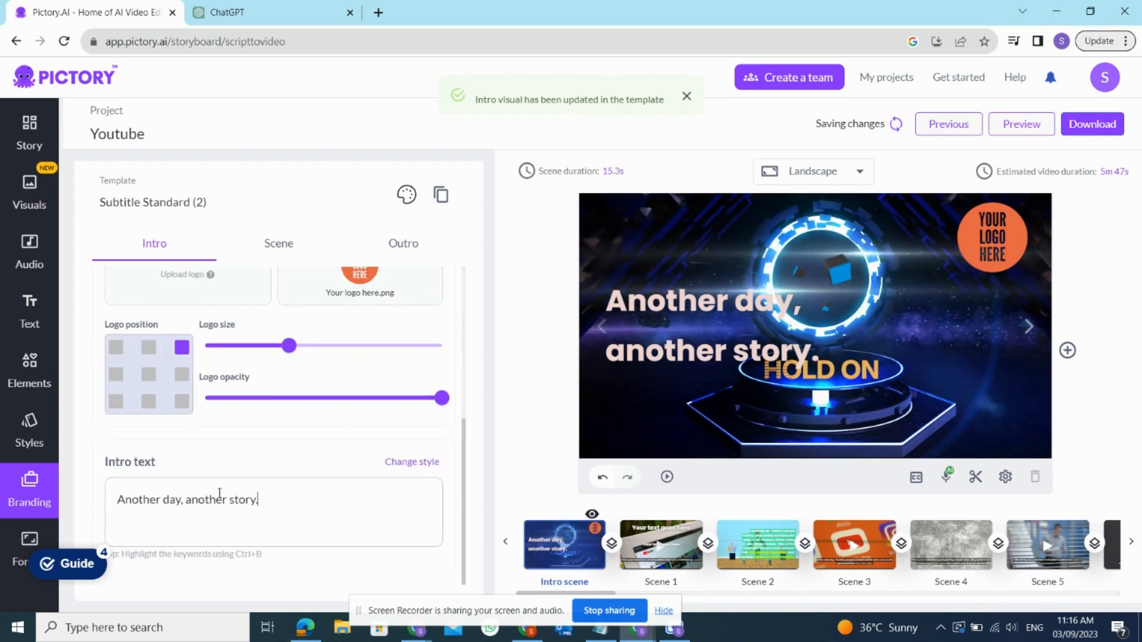
pyautogui.moveTo(219, 493); pyautogui.dragTo(128, 493)
pyautogui.press('BackSpace')
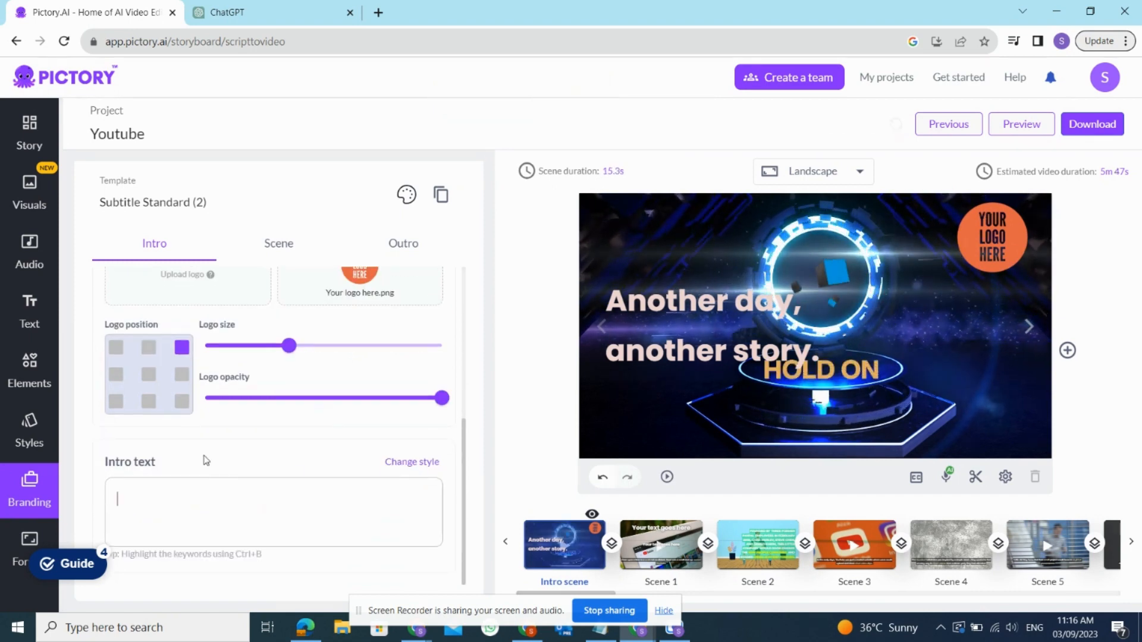
pyautogui.scroll(3, 270, 423)
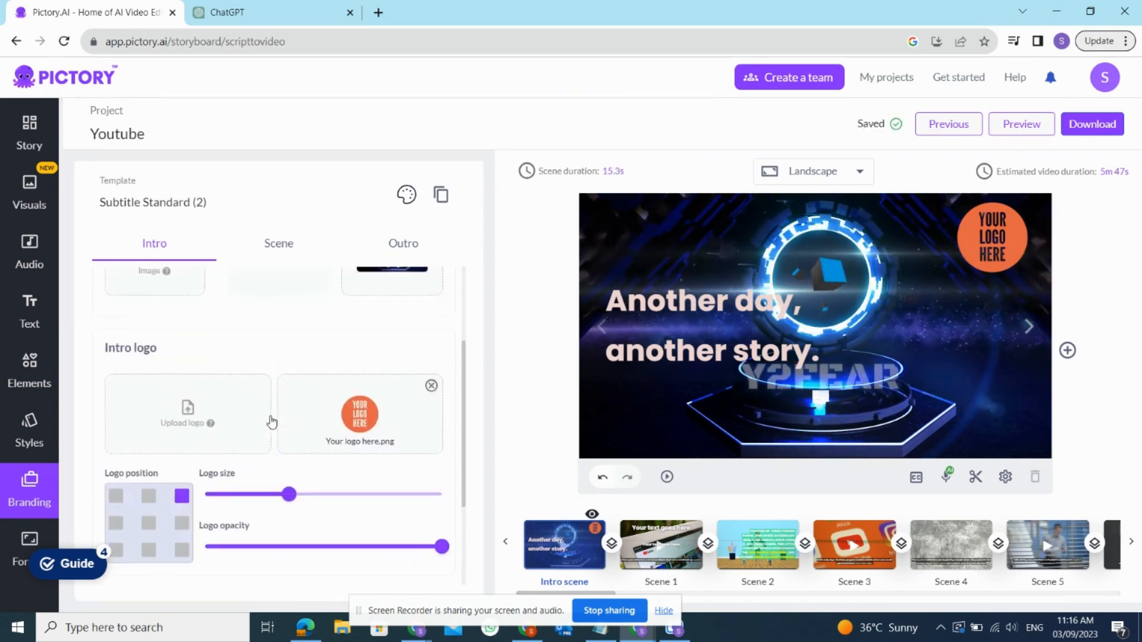
pyautogui.click(431, 386)
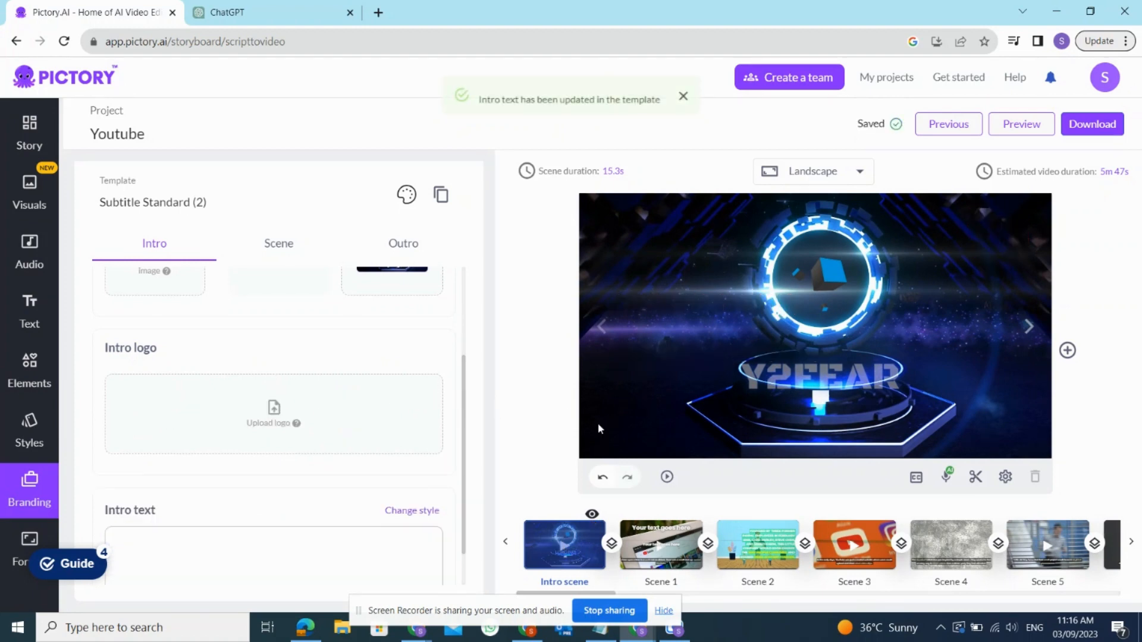
# Play the intro scene, and mark the words "outro scene" in Notepad's BRANDING item
pyautogui.click(668, 477)
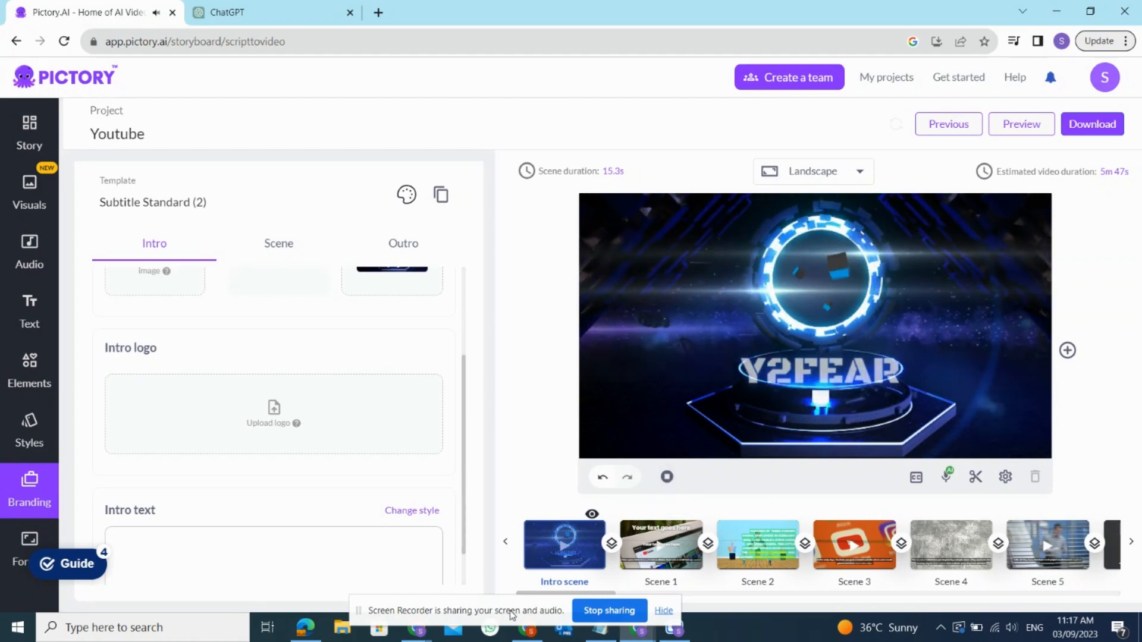
pyautogui.moveTo(509, 611); pyautogui.dragTo(846, 431)
pyautogui.click(600, 627)
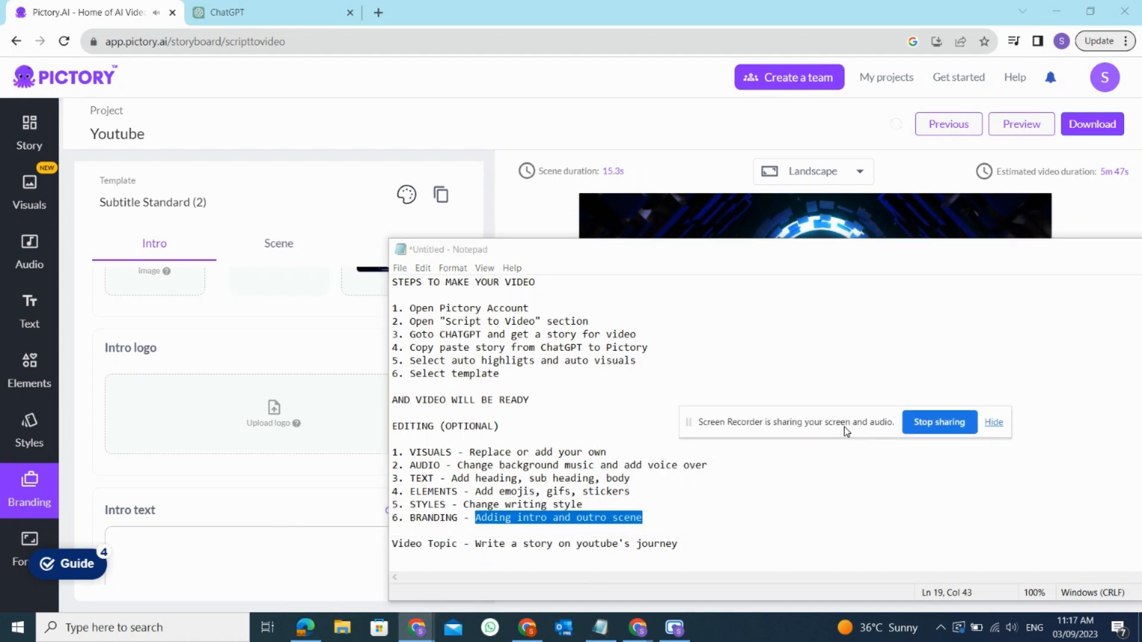
pyautogui.click(600, 517)
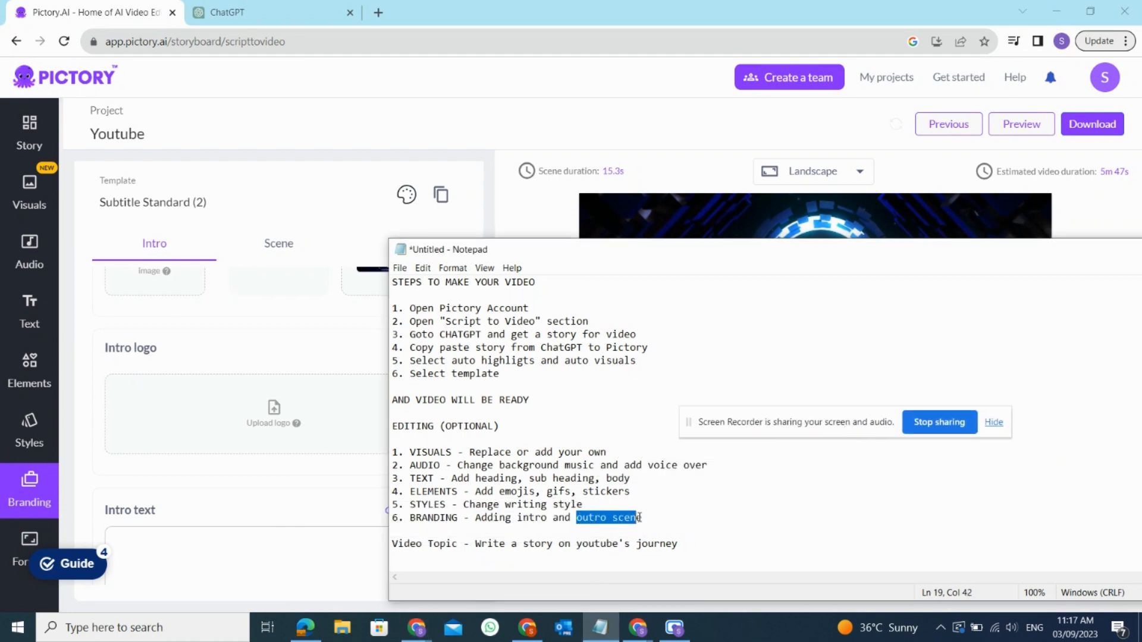
pyautogui.click(331, 217)
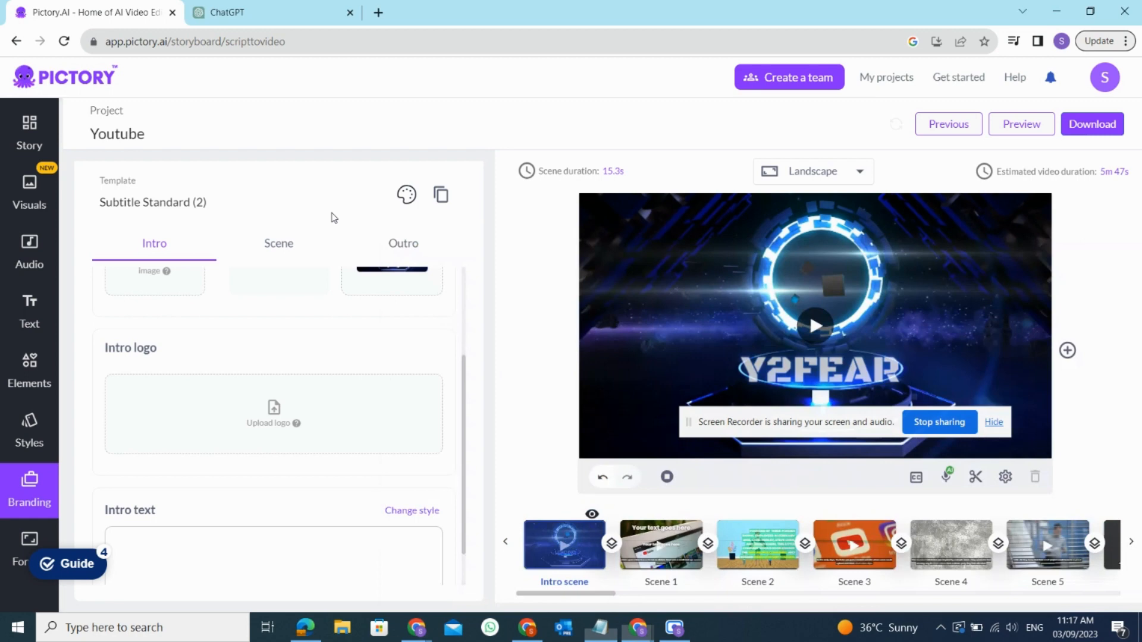
# Open the outro branding settings and enable the outro scene
pyautogui.click(414, 252)
pyautogui.scroll(3, 338, 345)
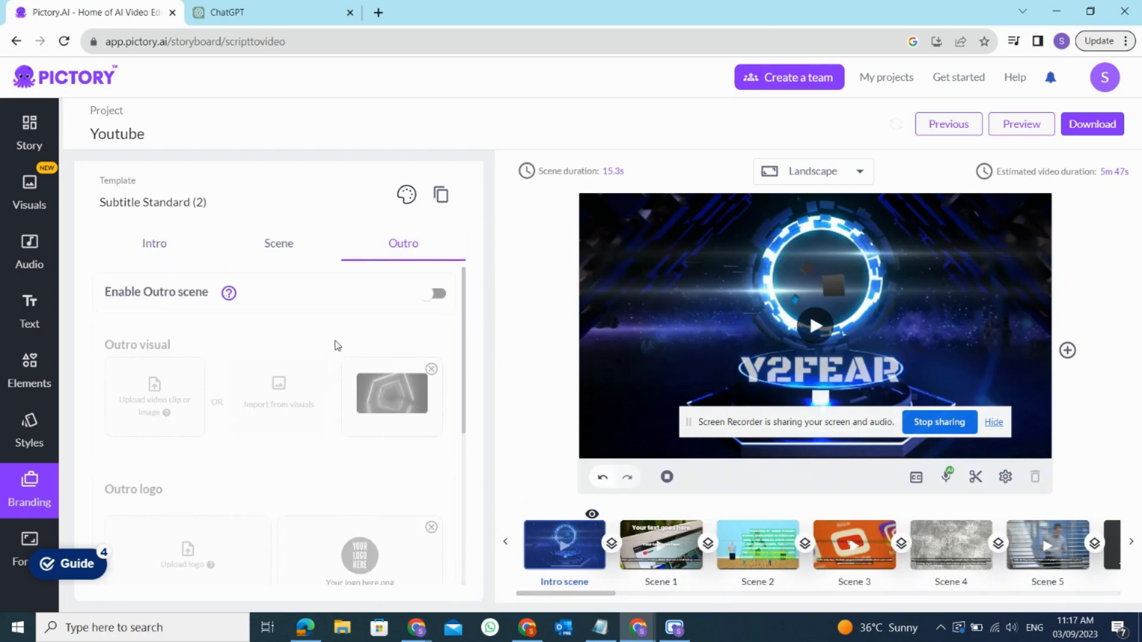
pyautogui.click(443, 299)
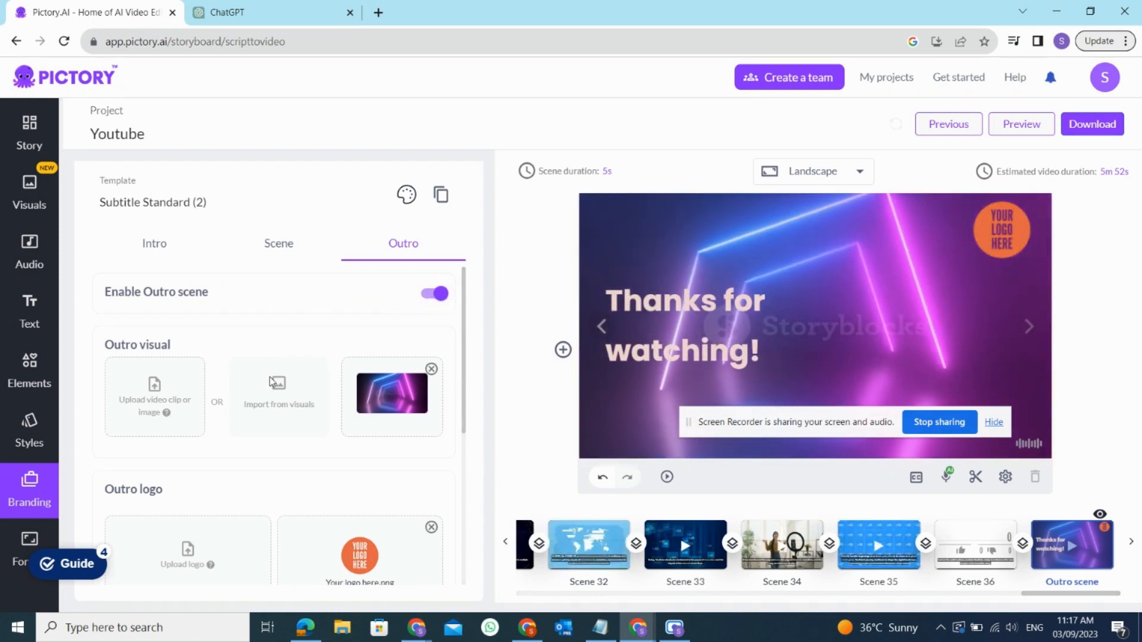
# Search the visuals library for "thank you for watching" and use the animated SUBSCRIBE button clip as the outro visual
pyautogui.click(276, 393)
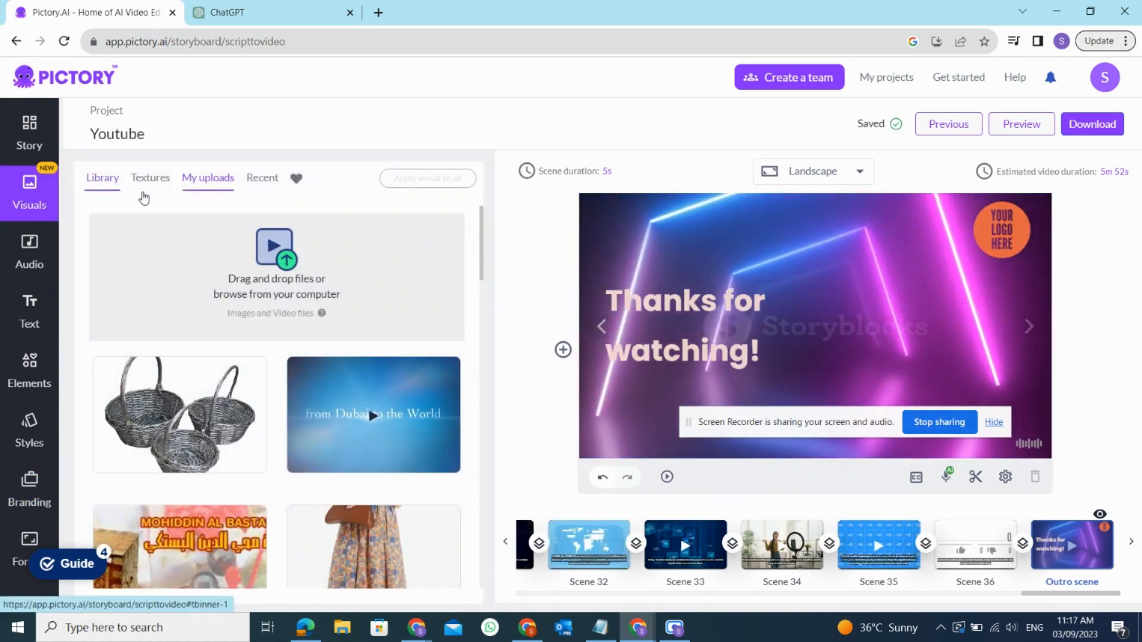
pyautogui.click(143, 194)
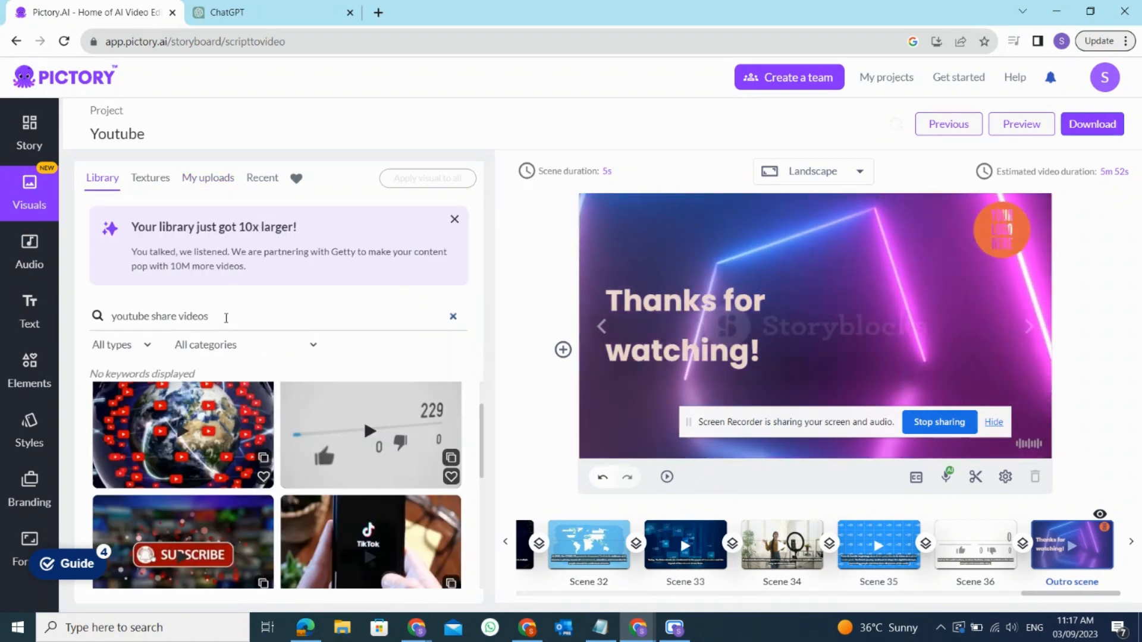
pyautogui.moveTo(226, 318); pyautogui.dragTo(110, 322)
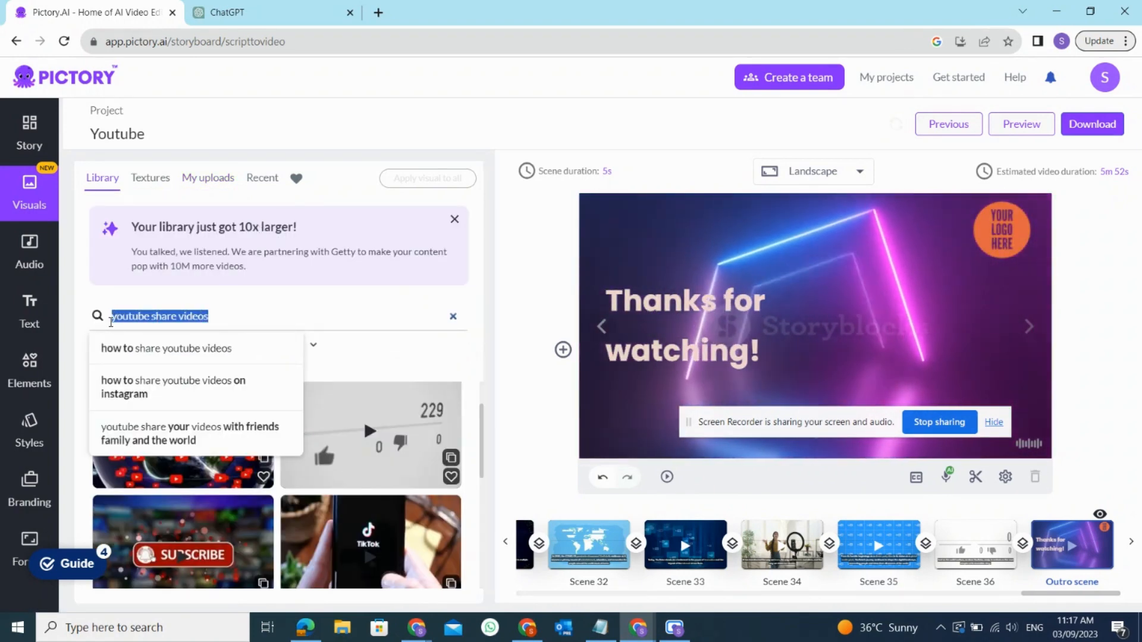
pyautogui.write('thank yo')
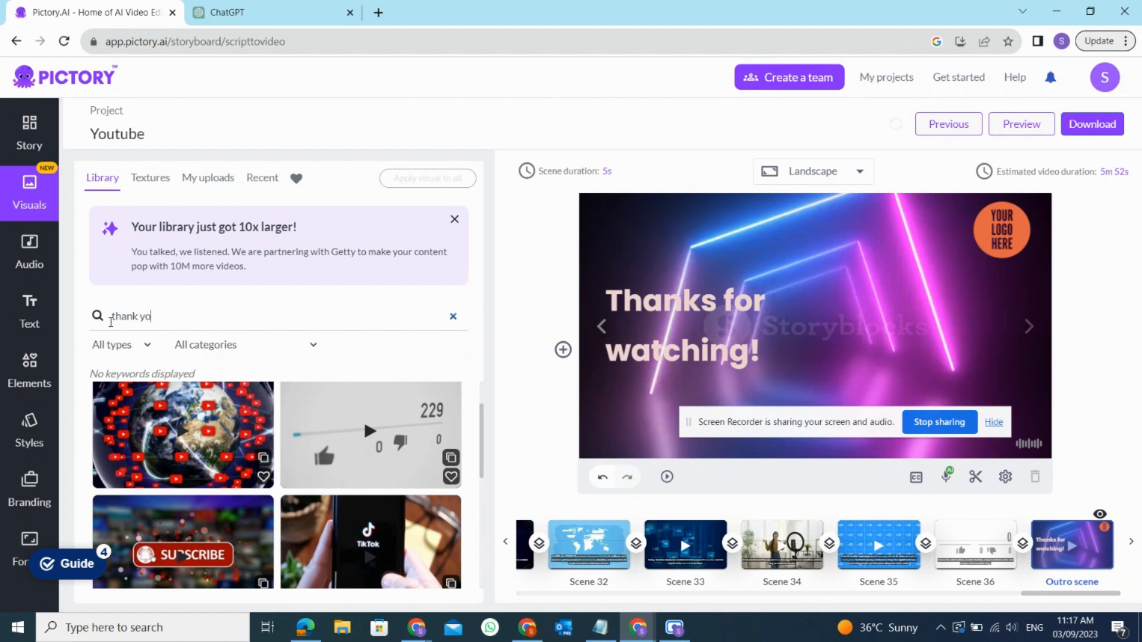
pyautogui.write('u for watching')
pyautogui.press('Return')
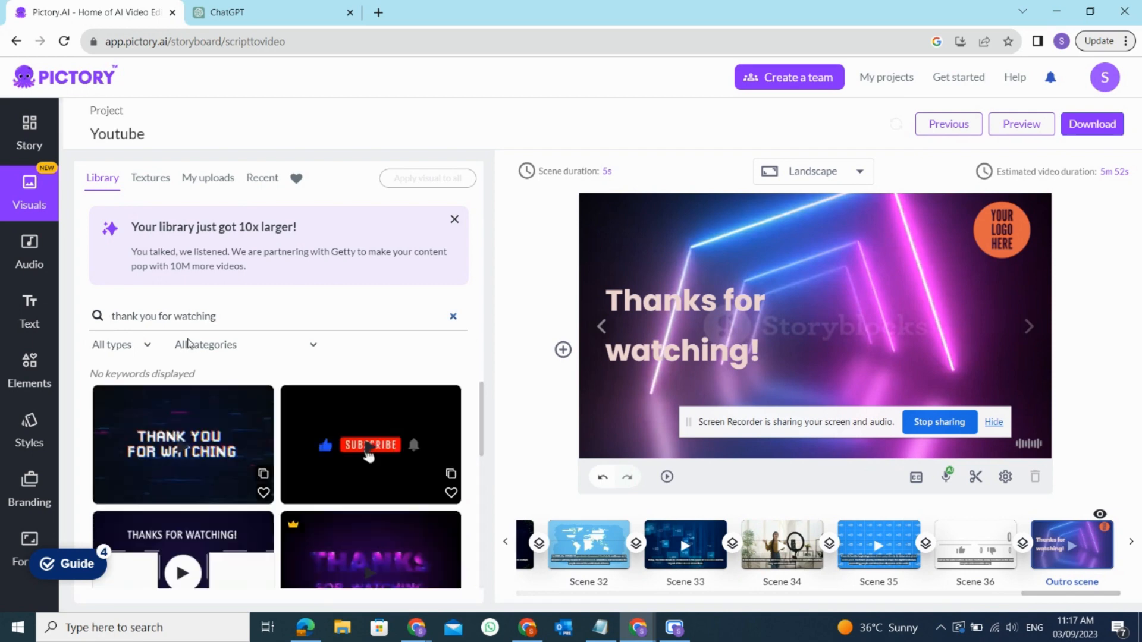
pyautogui.scroll(-1, 187, 426)
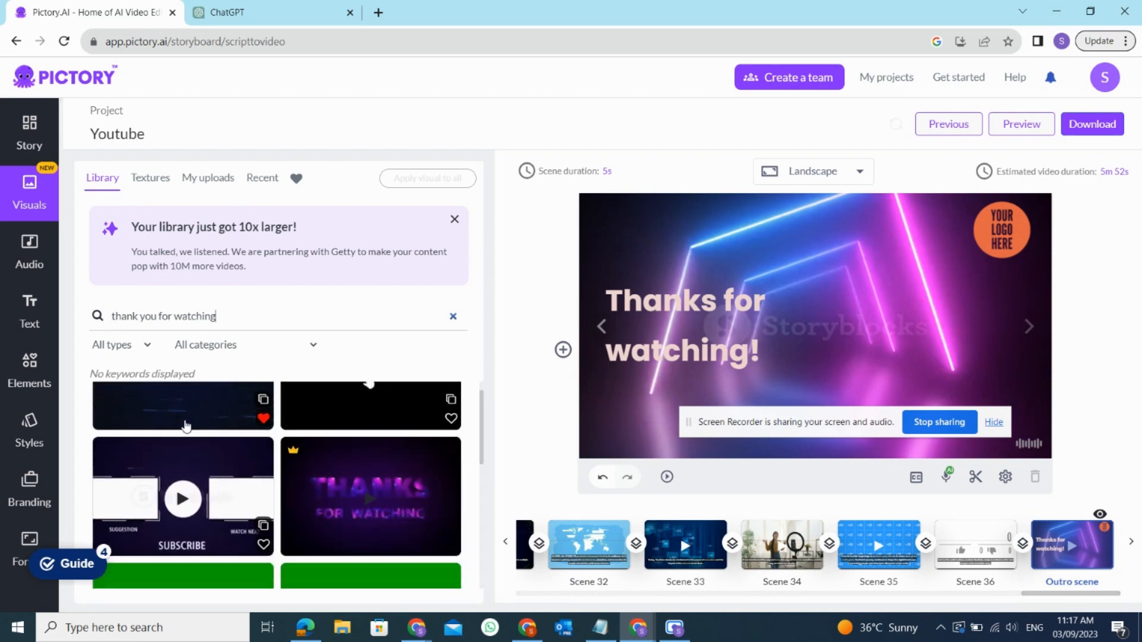
pyautogui.scroll(1, 241, 427)
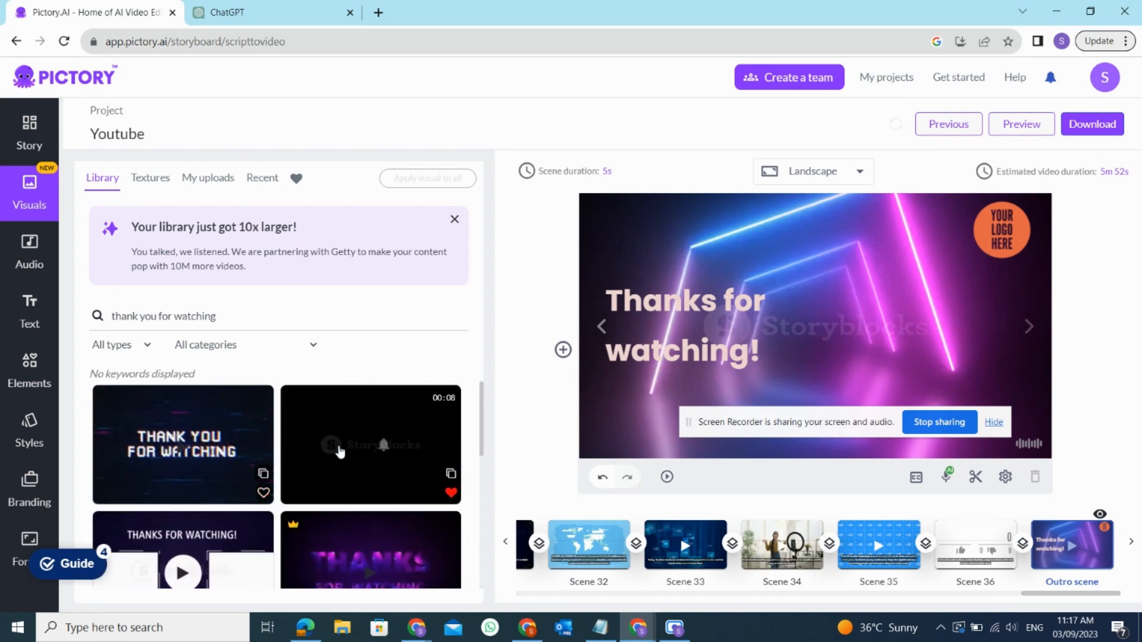
pyautogui.click(339, 452)
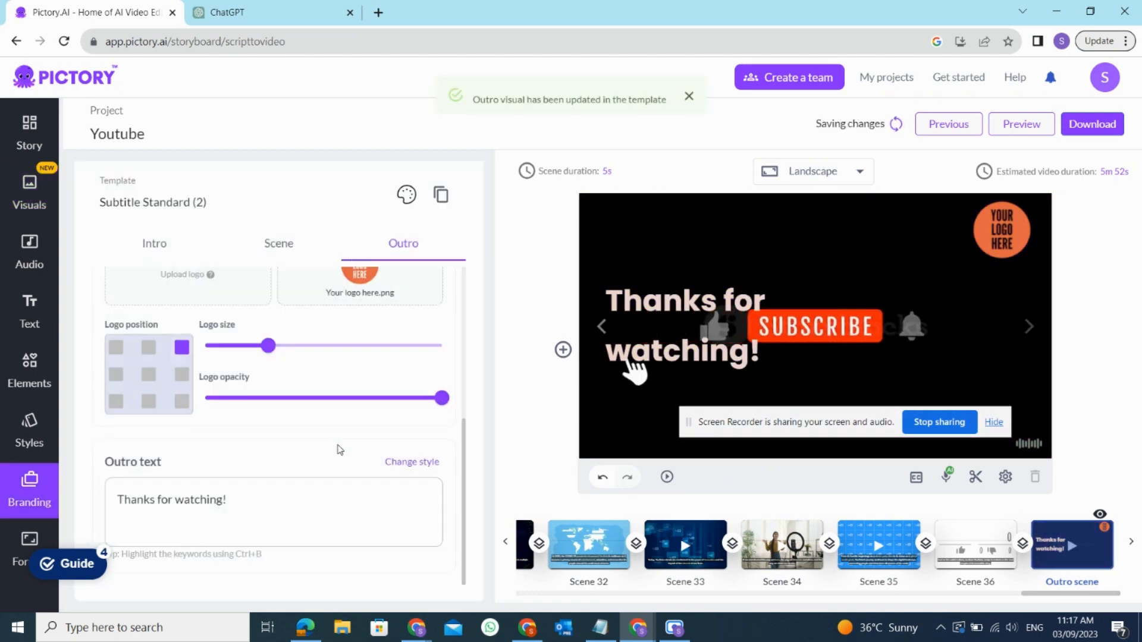
# Clear the outro text "Thanks for watching!" and upload y2fear_logo from the Intro folder as the outro logo
pyautogui.moveTo(259, 508); pyautogui.dragTo(88, 502)
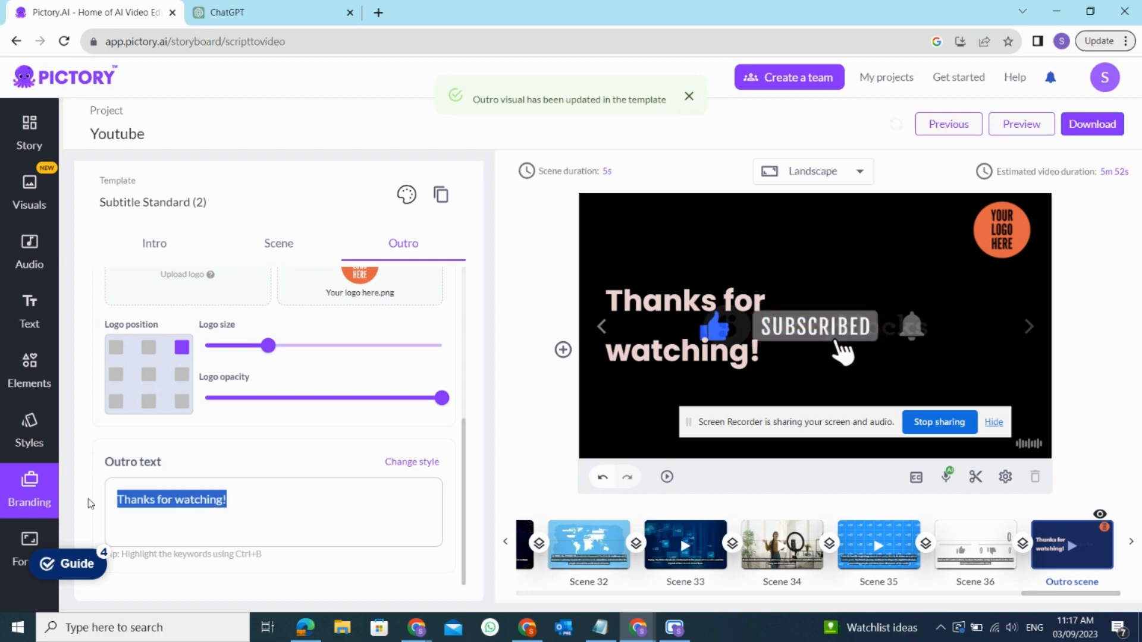
pyautogui.press('BackSpace')
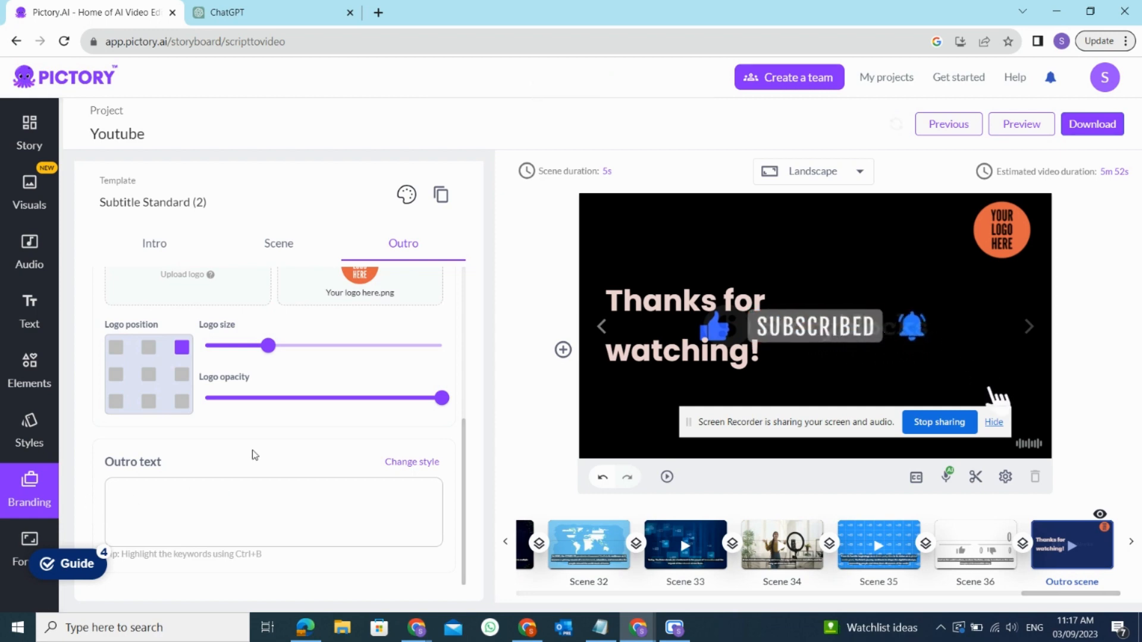
pyautogui.scroll(2, 278, 423)
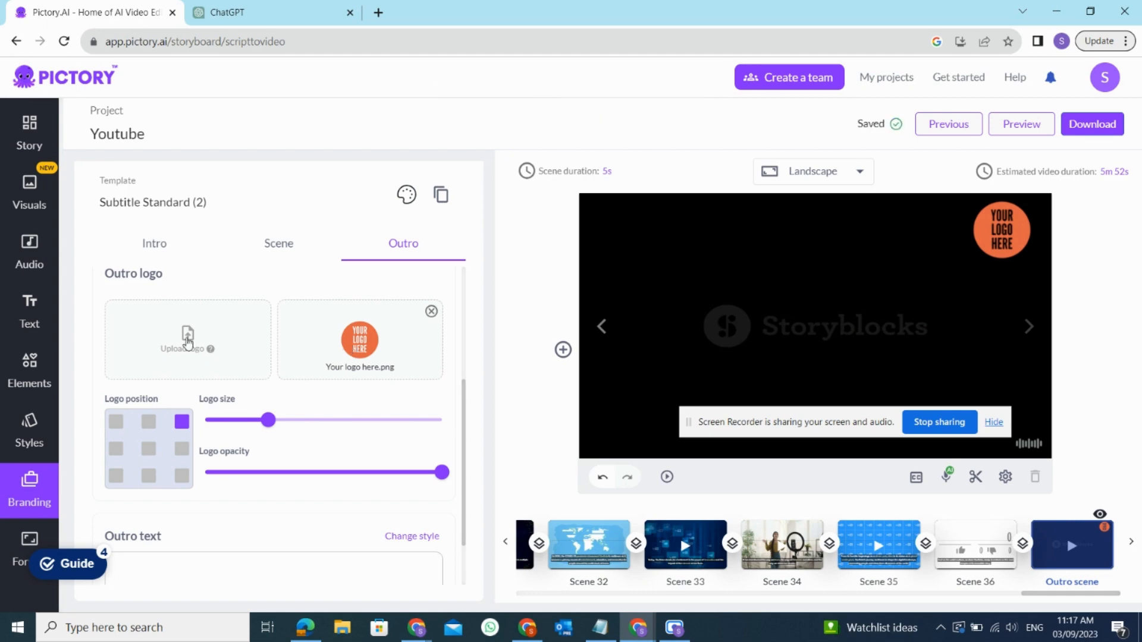
pyautogui.click(191, 340)
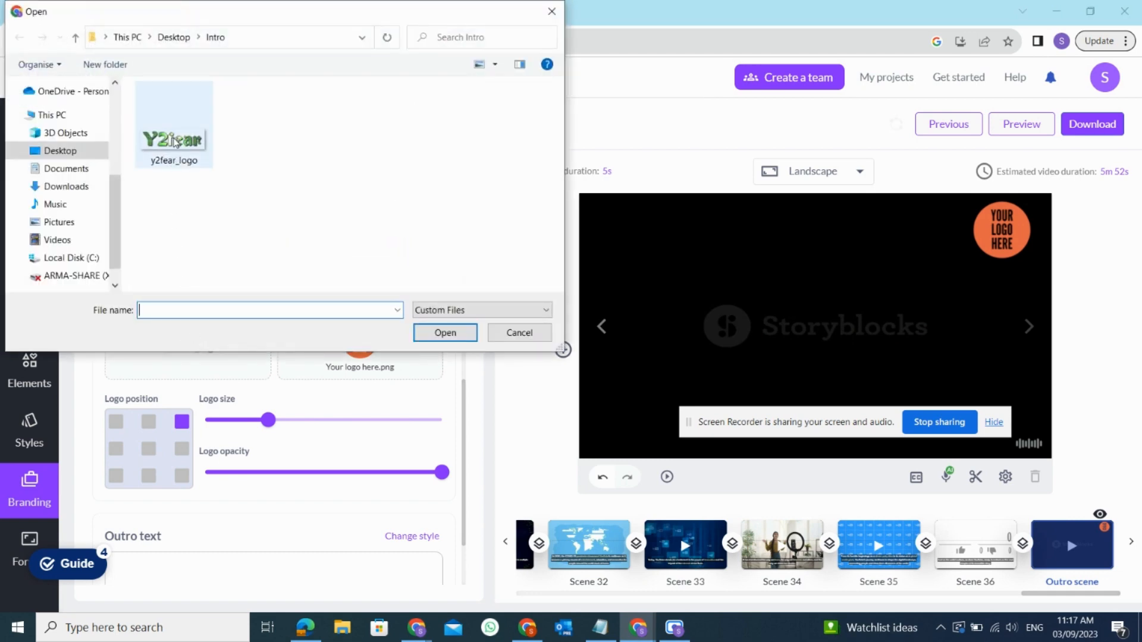
pyautogui.doubleClick(174, 143)
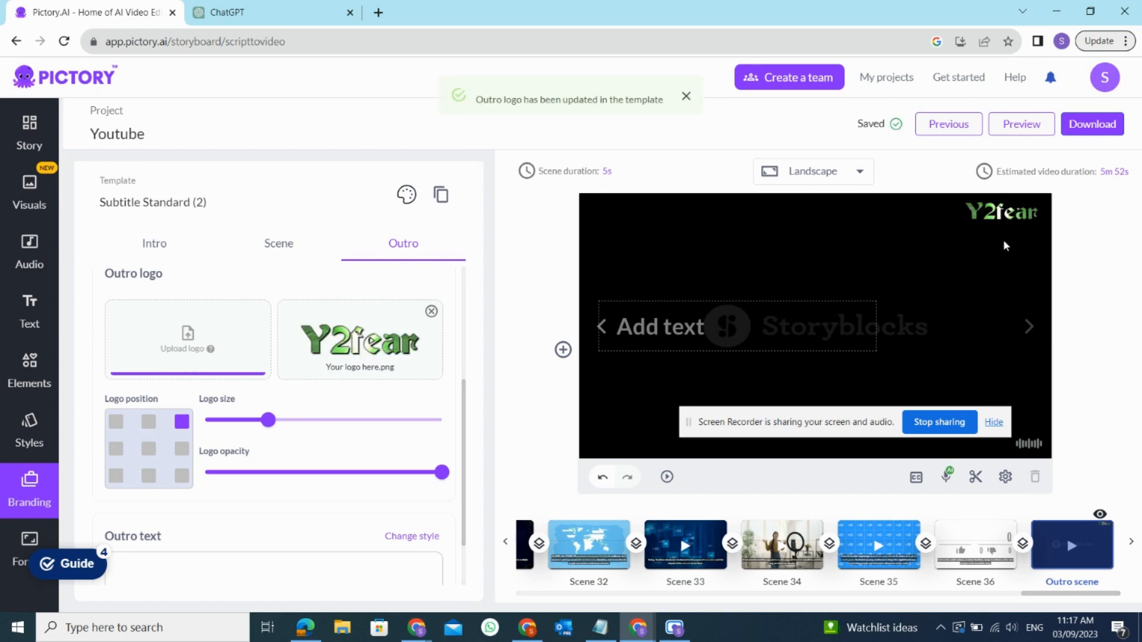
# Play the outro scene, and mark the word "TEXT" in Notepad's EXTRA SETTINGS IN SCENES list
pyautogui.click(666, 477)
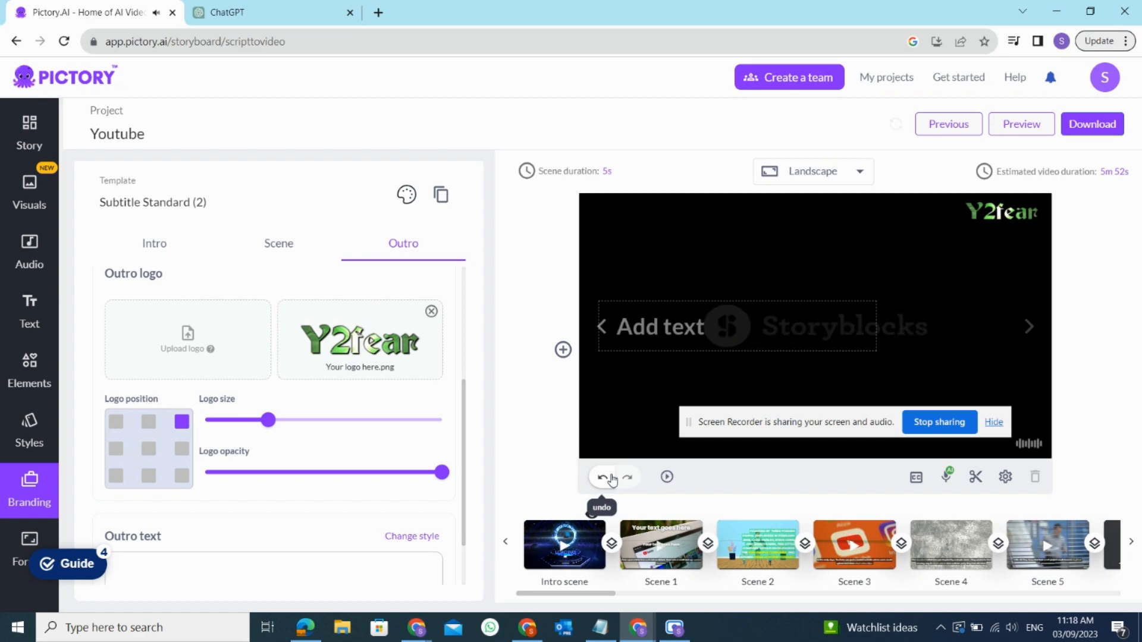
pyautogui.click(600, 627)
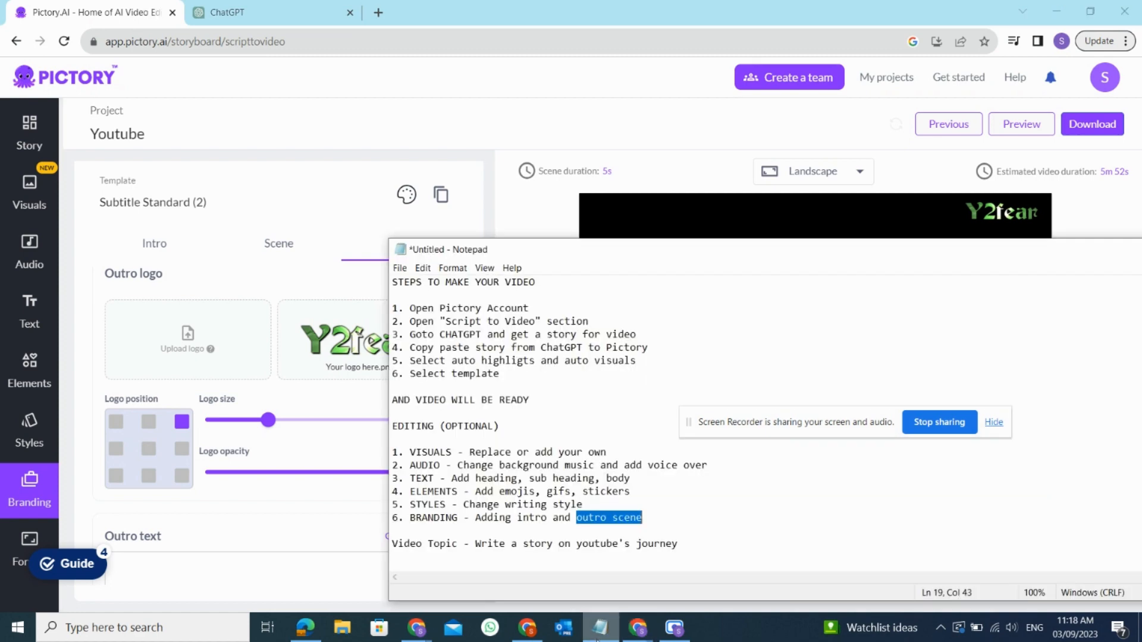
pyautogui.moveTo(302, 466); pyautogui.dragTo(181, 493)
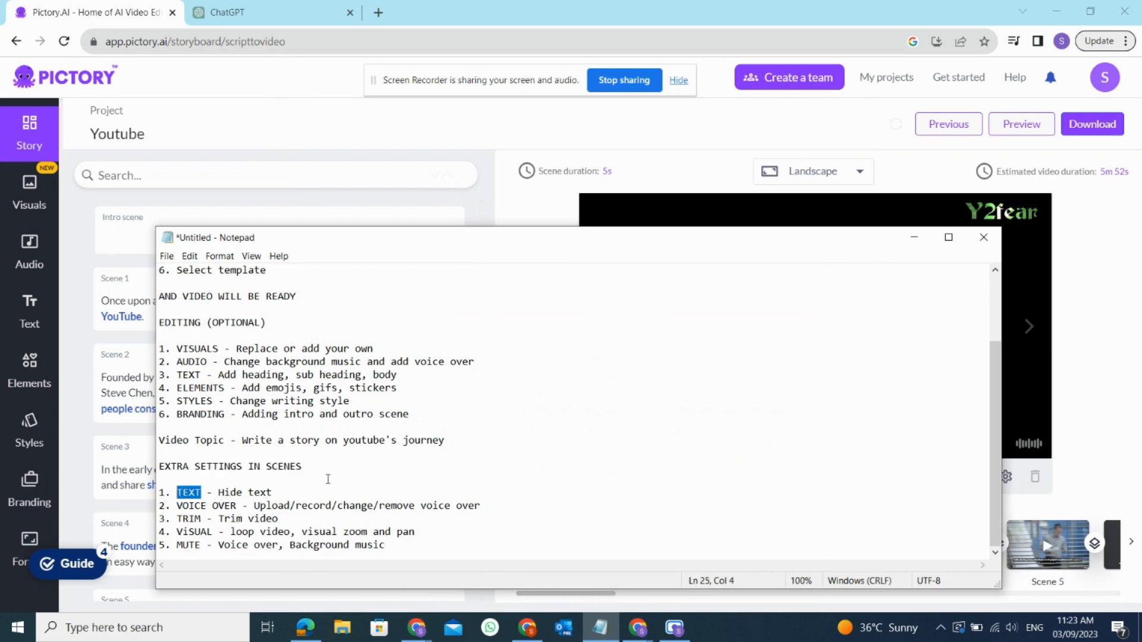
pyautogui.click(913, 241)
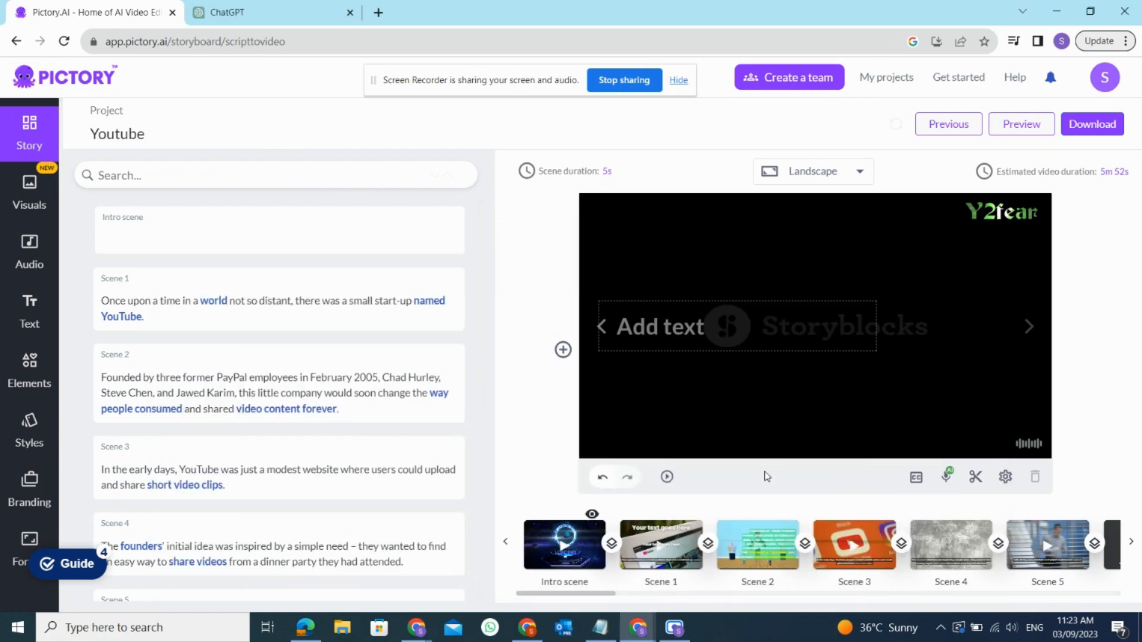
# Open scene 2, hide its on-screen text for that scene only, and show the text again
pyautogui.click(737, 548)
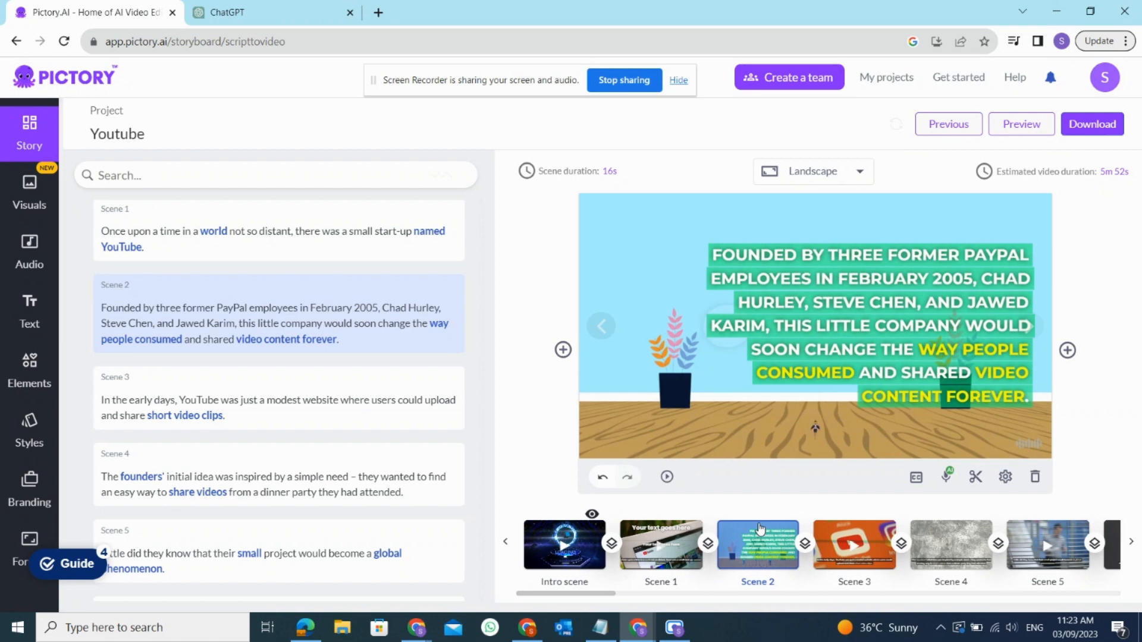
pyautogui.click(914, 479)
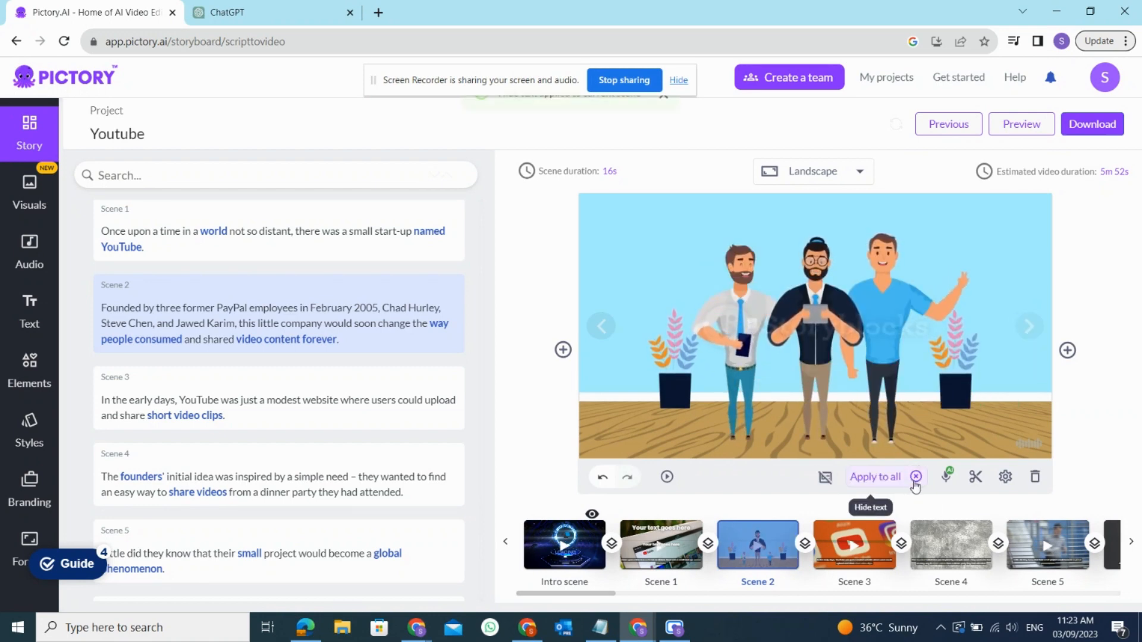
pyautogui.click(916, 481)
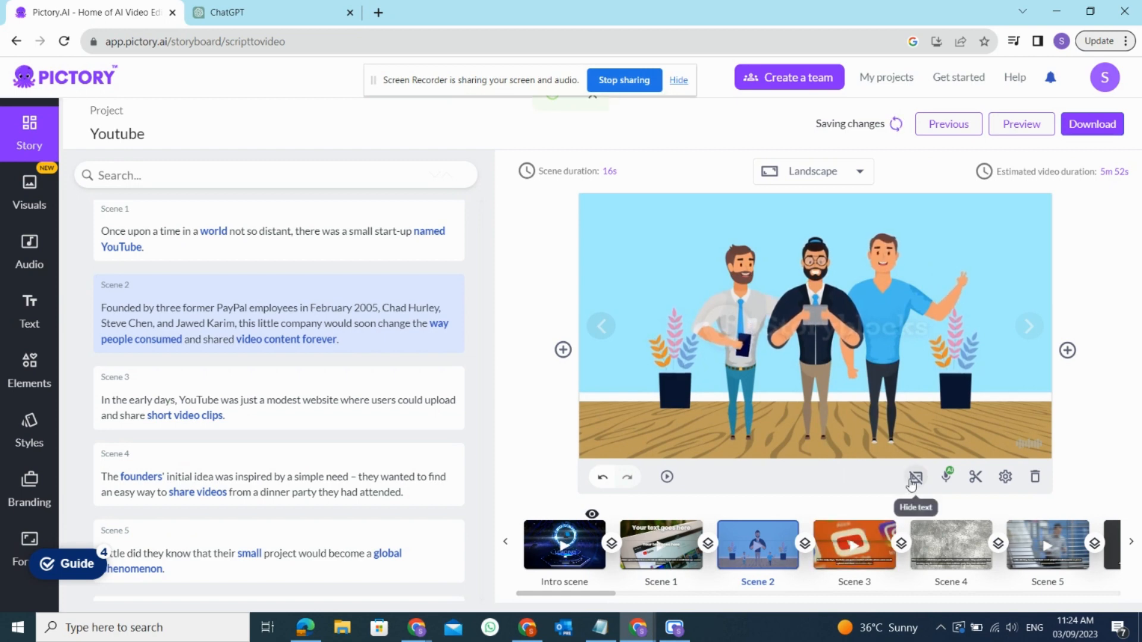
pyautogui.click(915, 477)
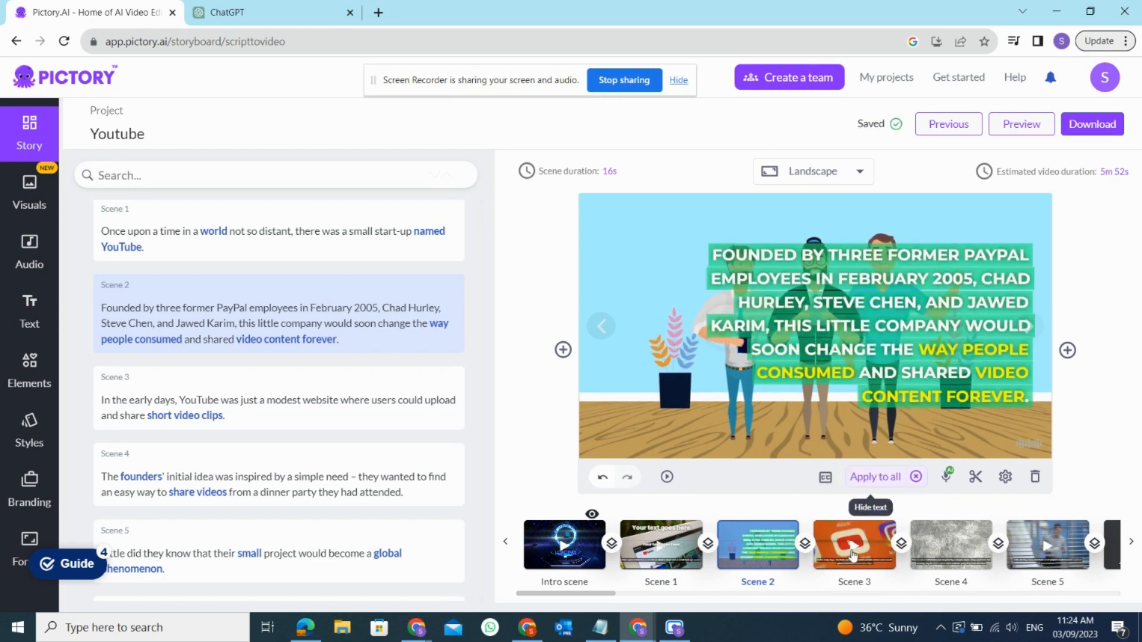
# Mark "VOICE OVER" and its description "Upload/record/change/remove voice over" in Notepad's extra settings list
pyautogui.click(599, 627)
pyautogui.moveTo(236, 507); pyautogui.dragTo(175, 507)
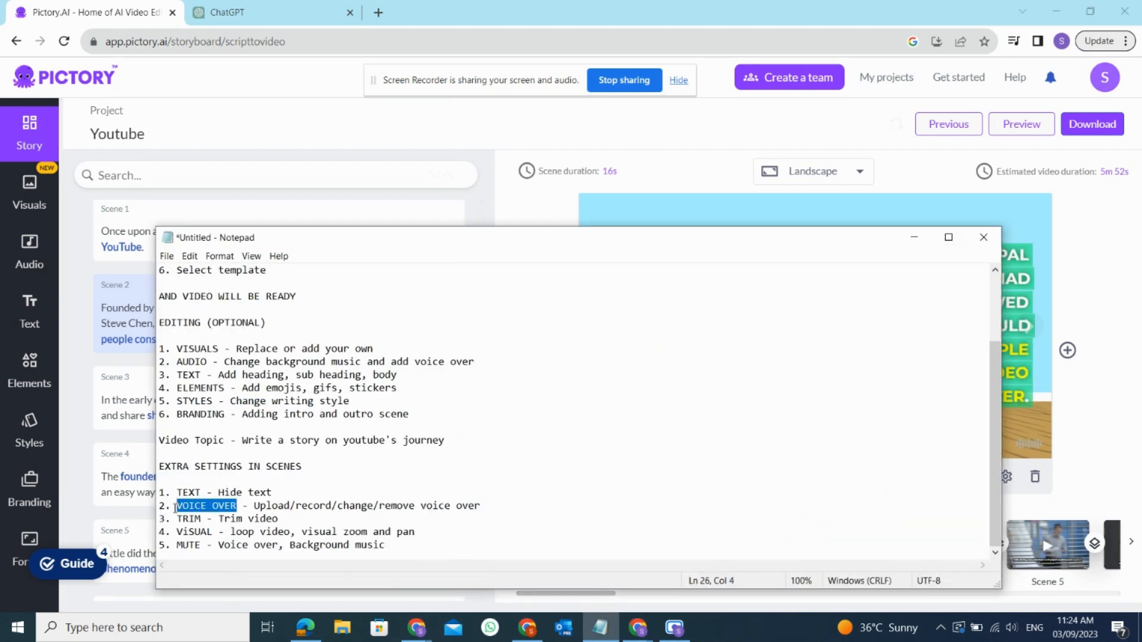
pyautogui.moveTo(255, 505); pyautogui.dragTo(462, 504)
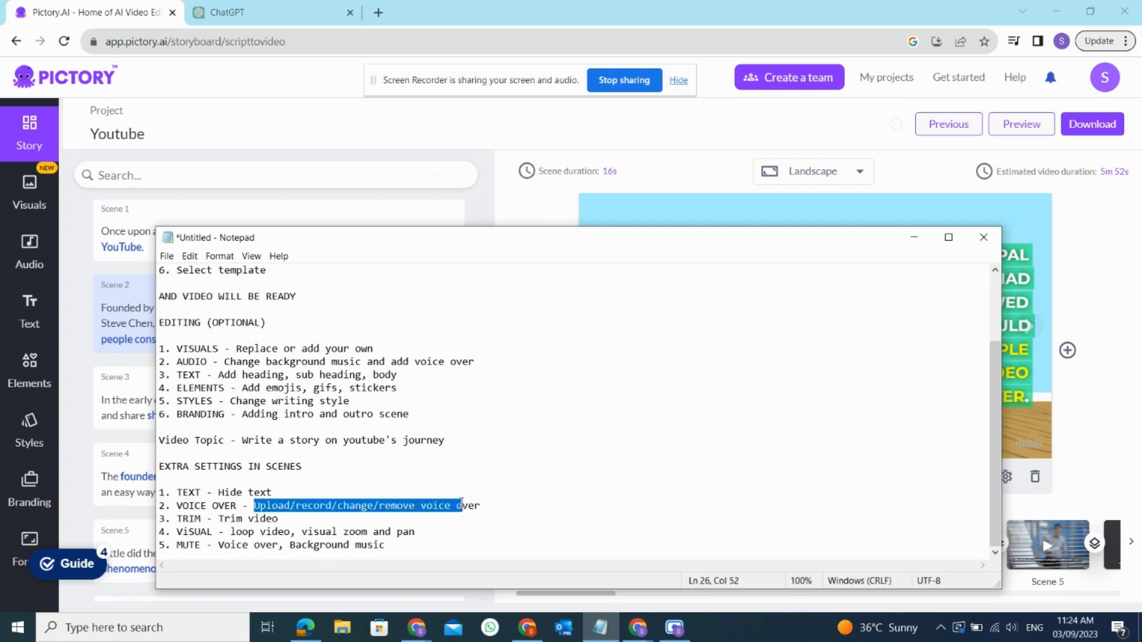
# Return to Pictory and remove the voice-over from scene 2
pyautogui.click(914, 237)
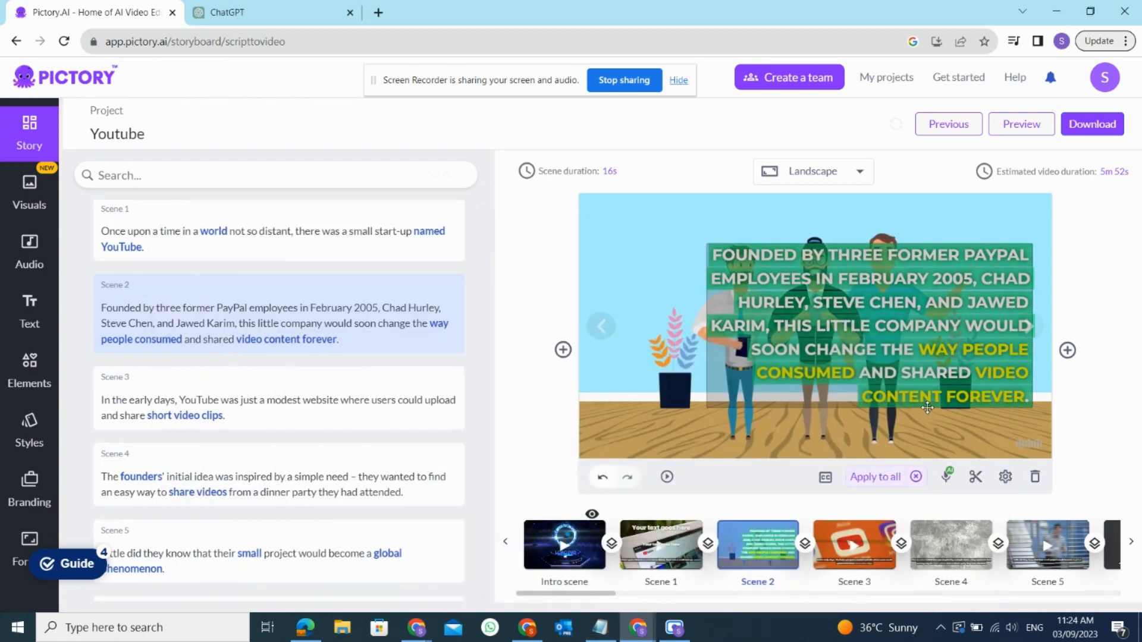
pyautogui.click(950, 480)
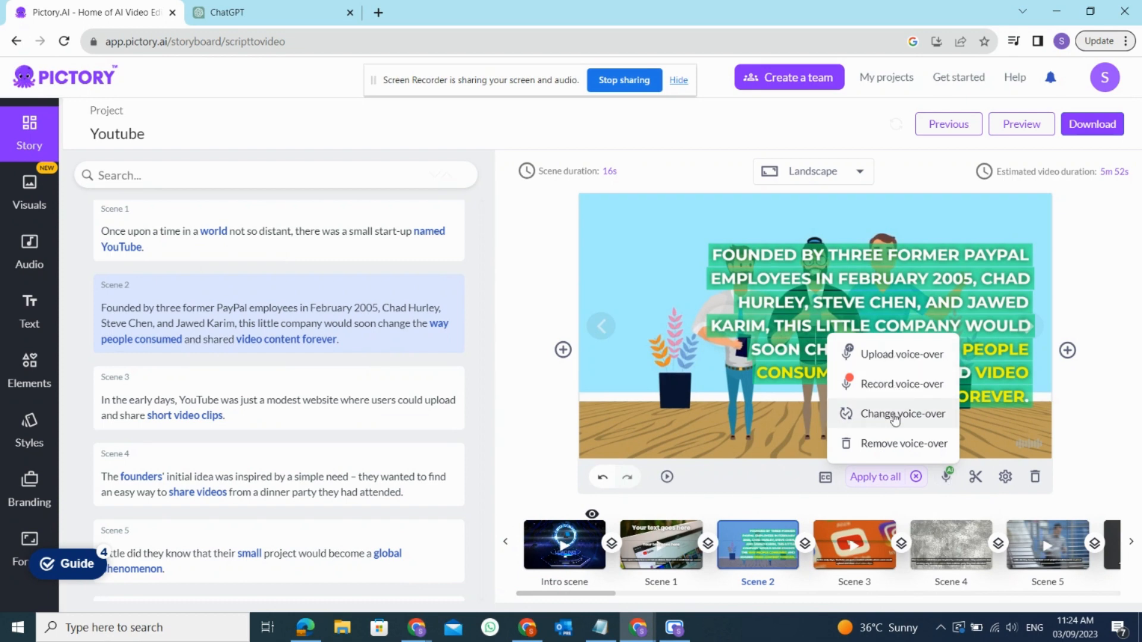
pyautogui.click(895, 445)
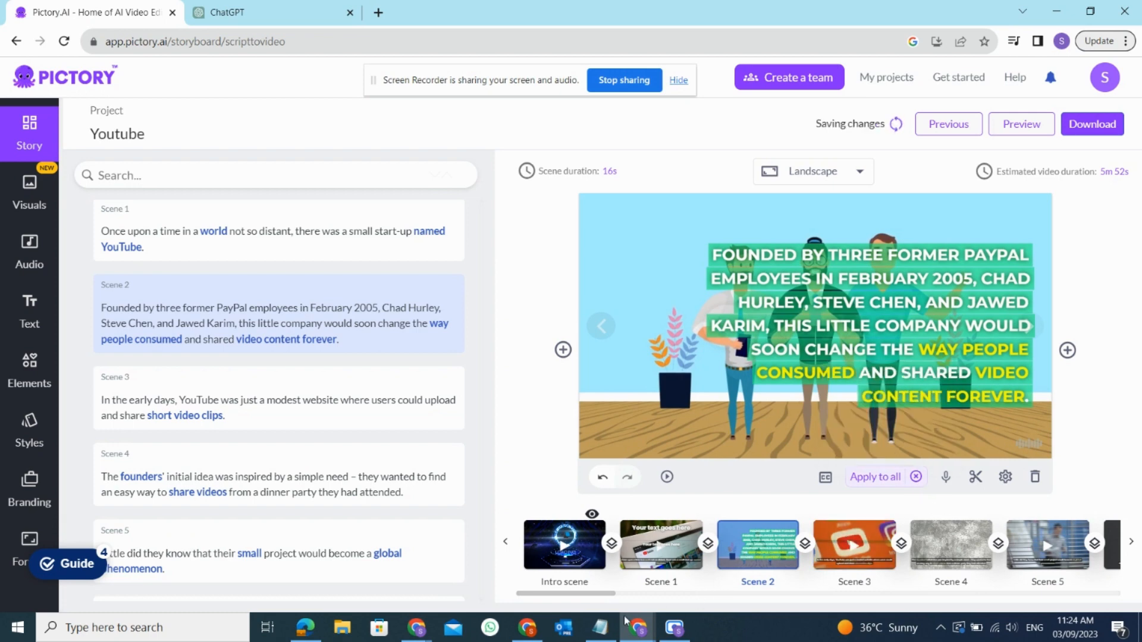
# Mark the words "Trim video" in the TRIM item of Notepad's extra settings list
pyautogui.click(600, 628)
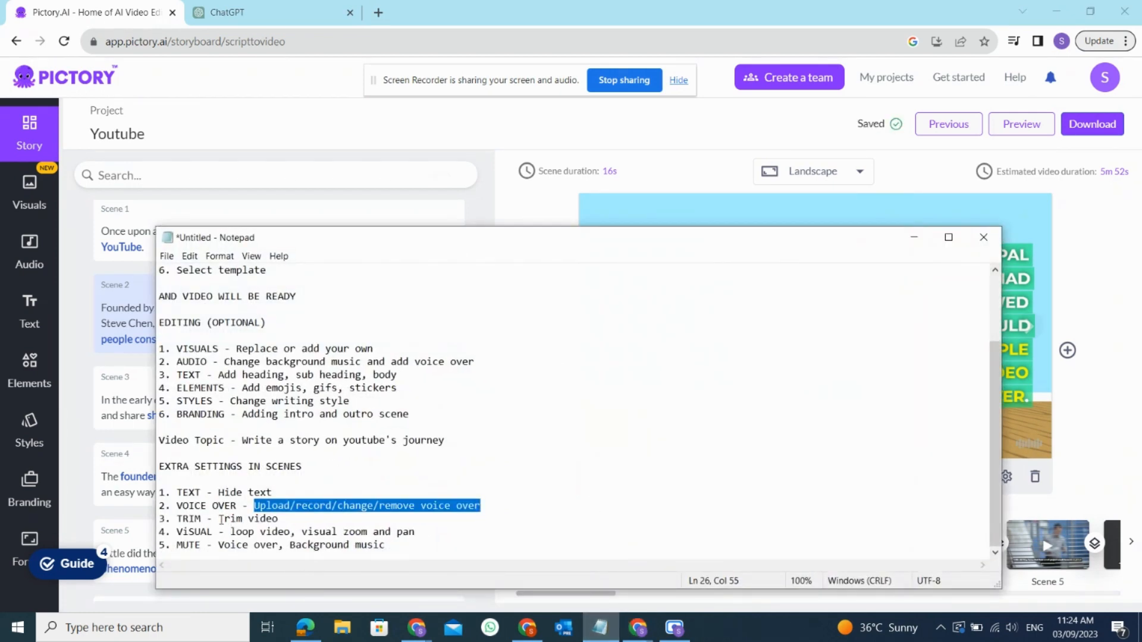
pyautogui.moveTo(219, 519); pyautogui.dragTo(278, 518)
pyautogui.click(914, 241)
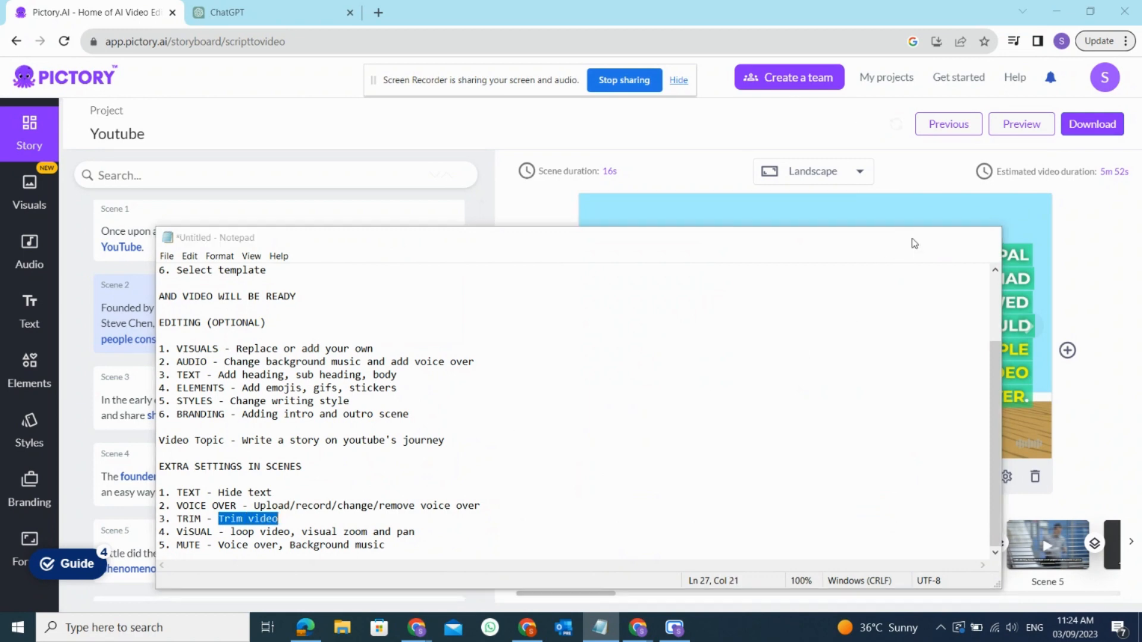
# Trim scene 2's video at both ends to a middle section of about 5.6 s and apply the trim
pyautogui.click(978, 483)
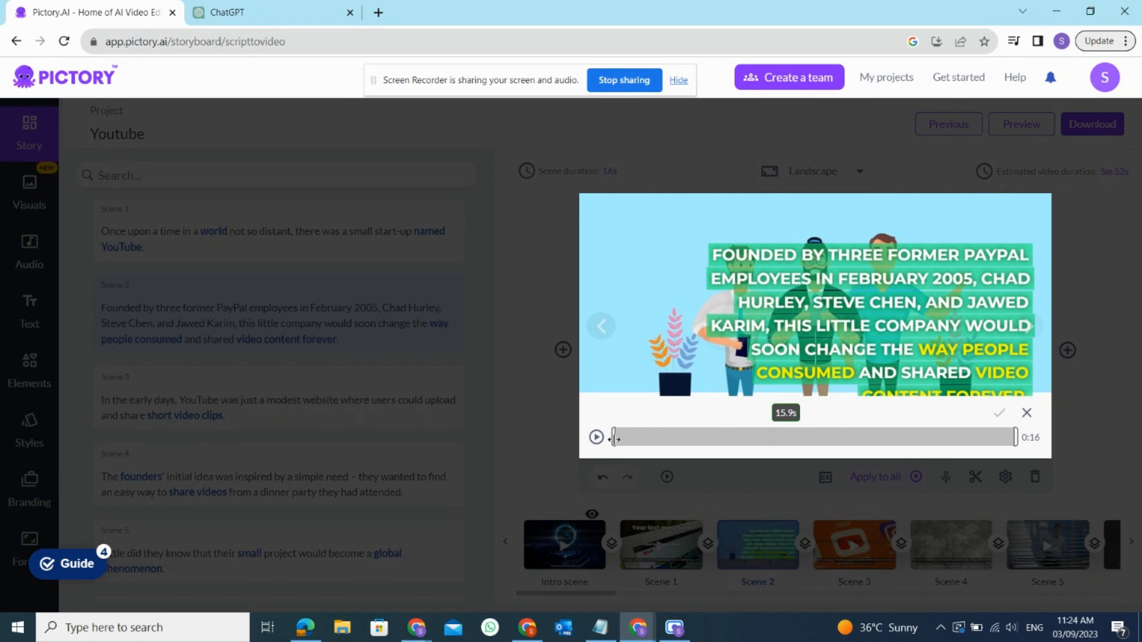
pyautogui.moveTo(614, 438); pyautogui.dragTo(756, 438)
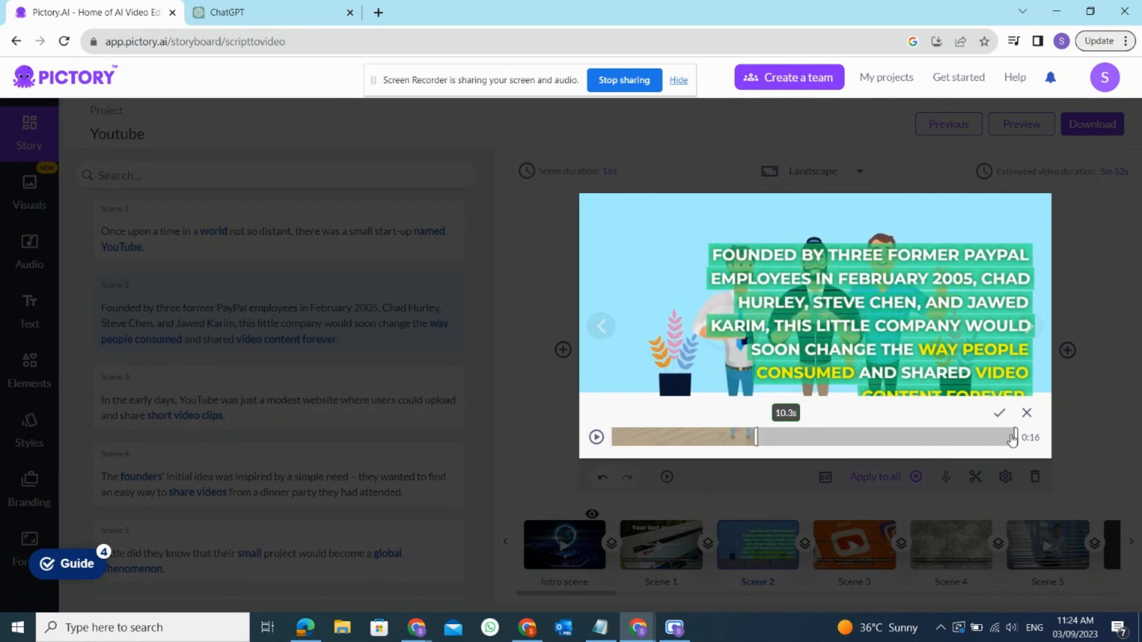
pyautogui.moveTo(1016, 437); pyautogui.dragTo(897, 437)
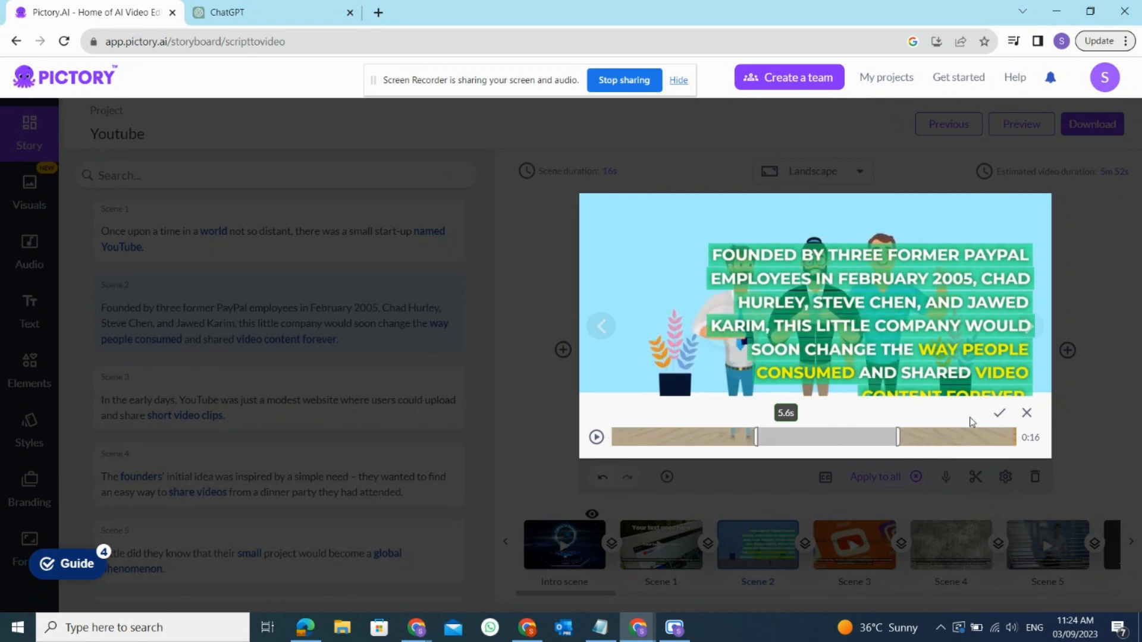
pyautogui.click(997, 413)
# Mark "loop video, visual zoom and pan" in Notepad's list, and open scene 2's visual and audio settings in Pictory
pyautogui.click(600, 627)
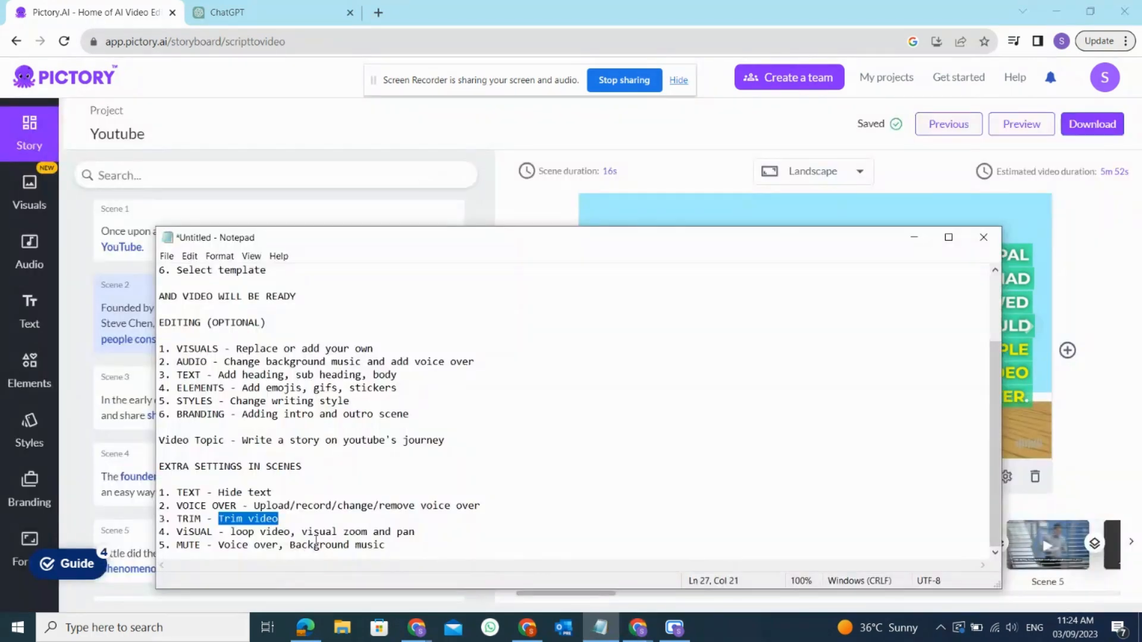
pyautogui.moveTo(214, 532); pyautogui.dragTo(405, 531)
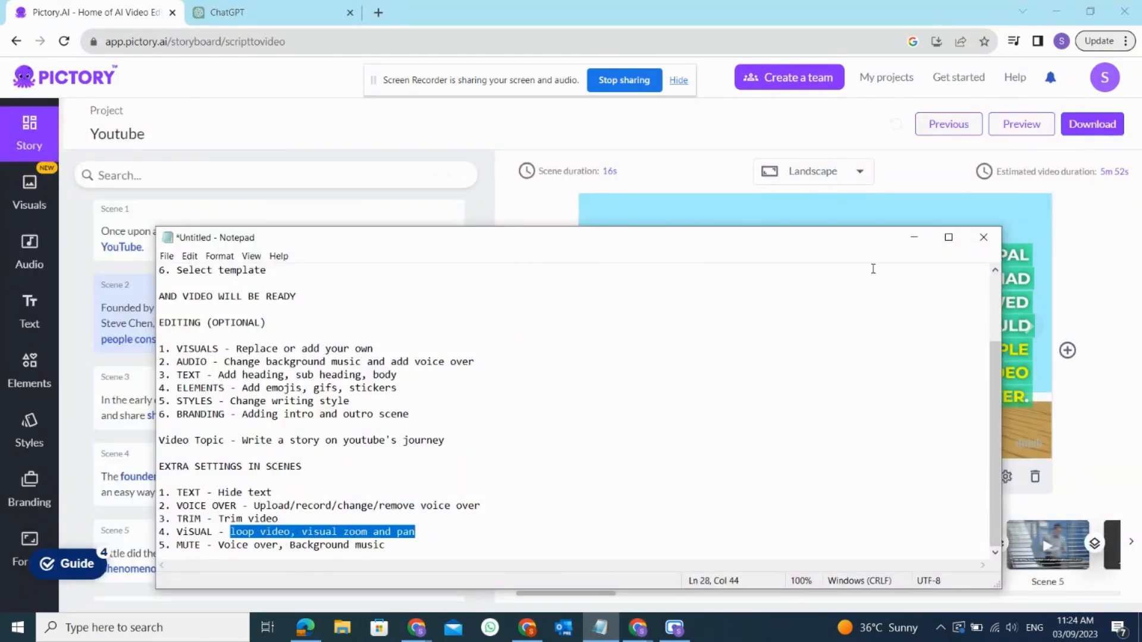
pyautogui.click(914, 237)
pyautogui.click(1003, 477)
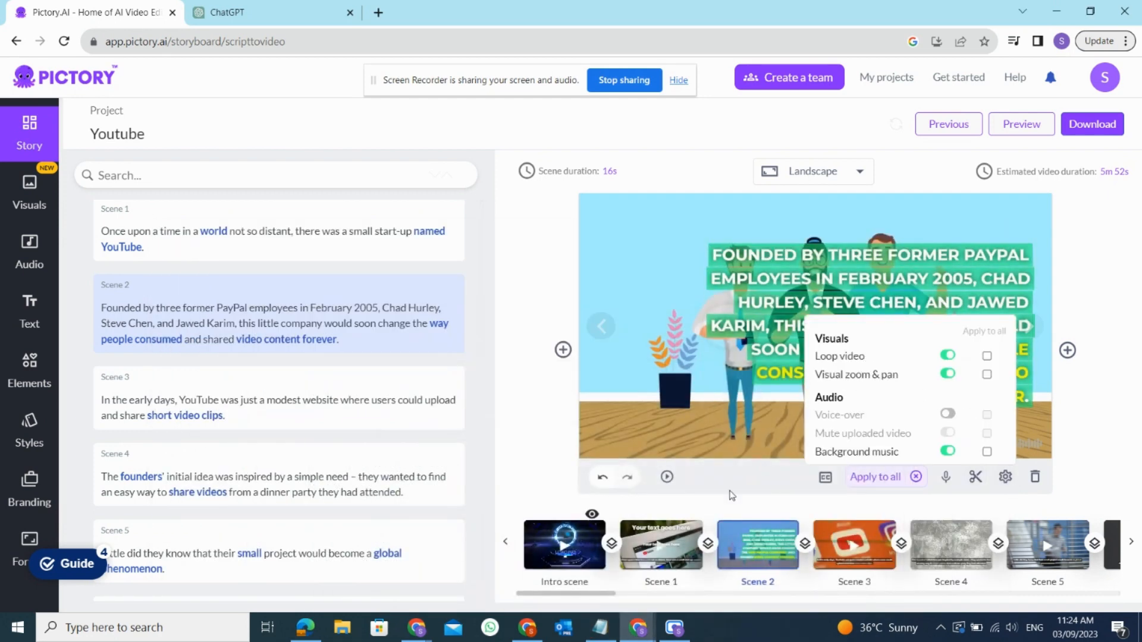
# Mark "Voice over, Background music" in the MUTE item of Notepad's list, and return to scene 2's visual and audio settings in Pictory
pyautogui.click(600, 627)
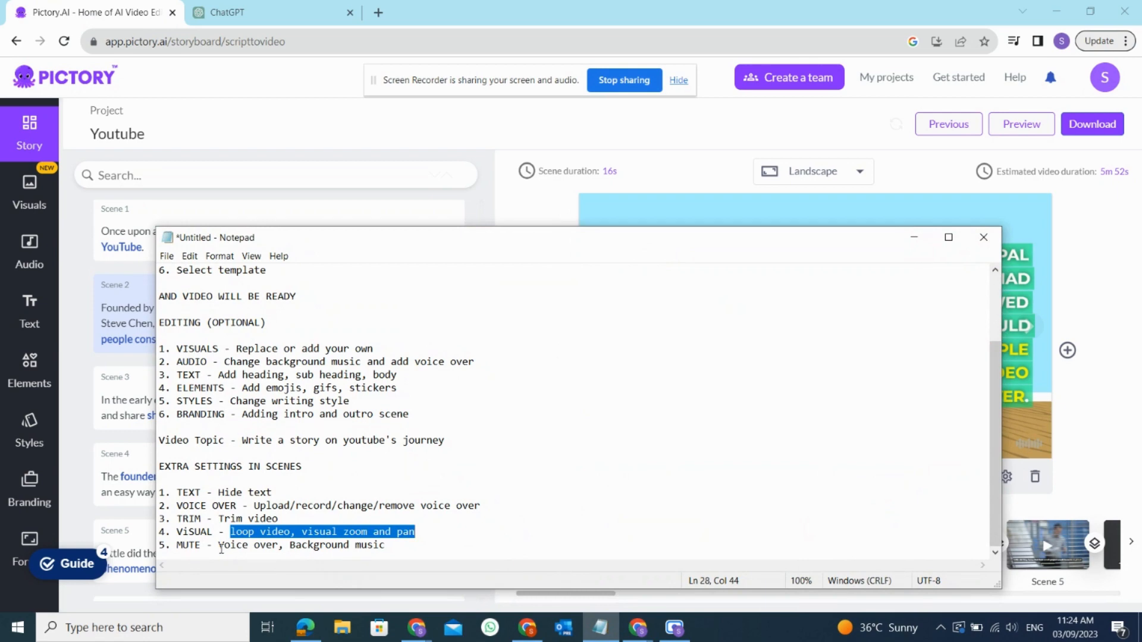
pyautogui.moveTo(219, 545); pyautogui.dragTo(393, 544)
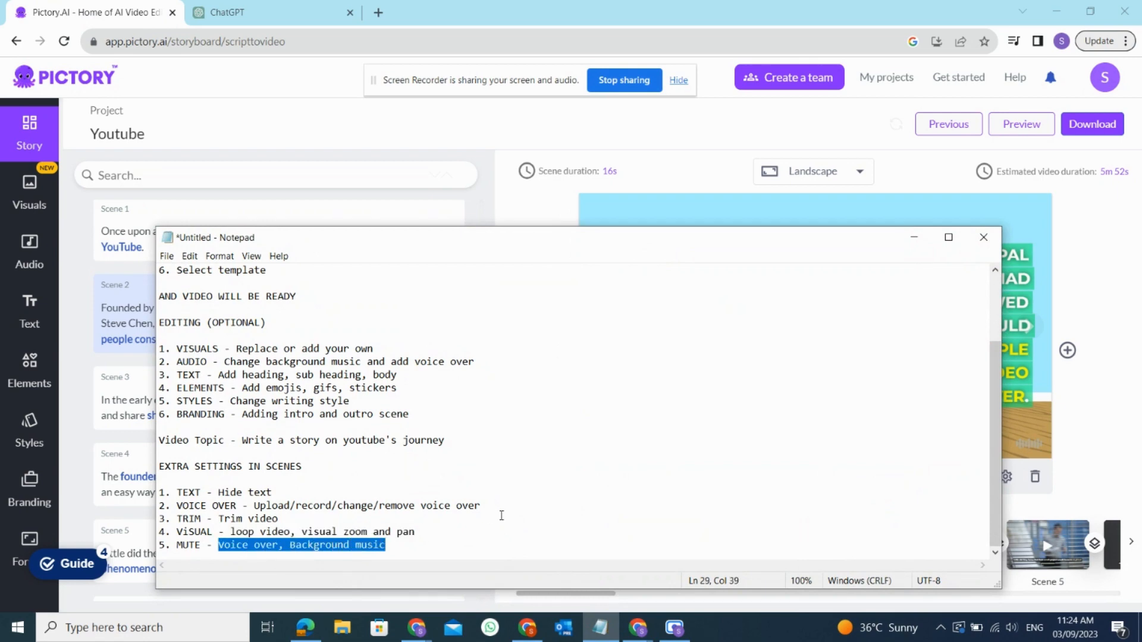
pyautogui.click(914, 237)
pyautogui.click(1005, 478)
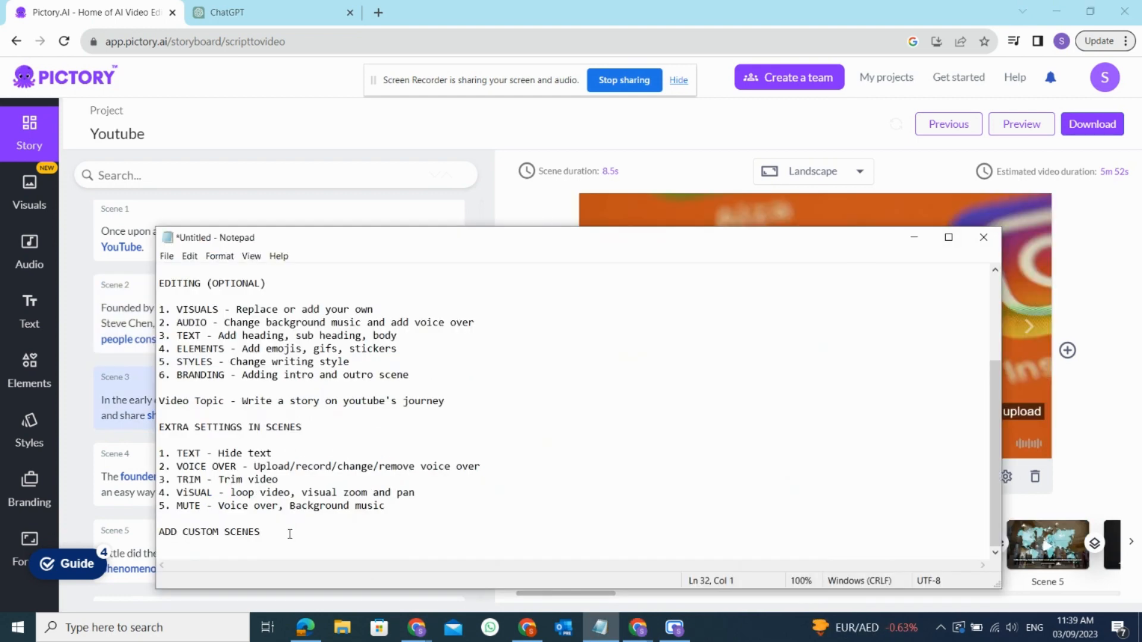
# Mark the heading "ADD CUSTOM SCENES" in Notepad, clear the selection and return to Pictory
pyautogui.moveTo(230, 533); pyautogui.dragTo(163, 531)
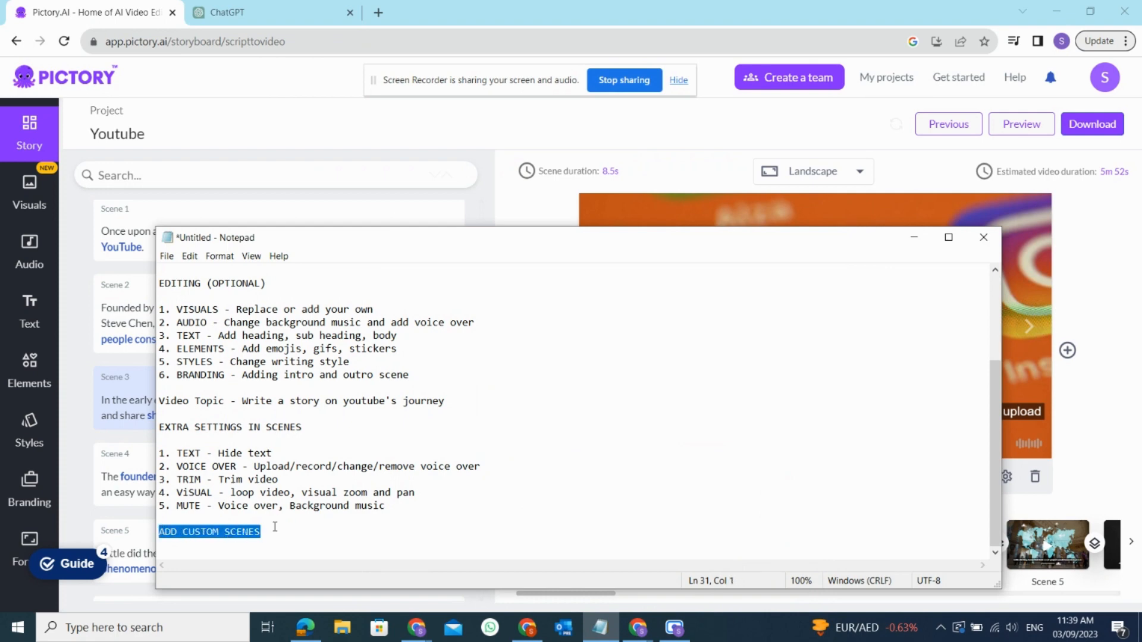
pyautogui.click(277, 533)
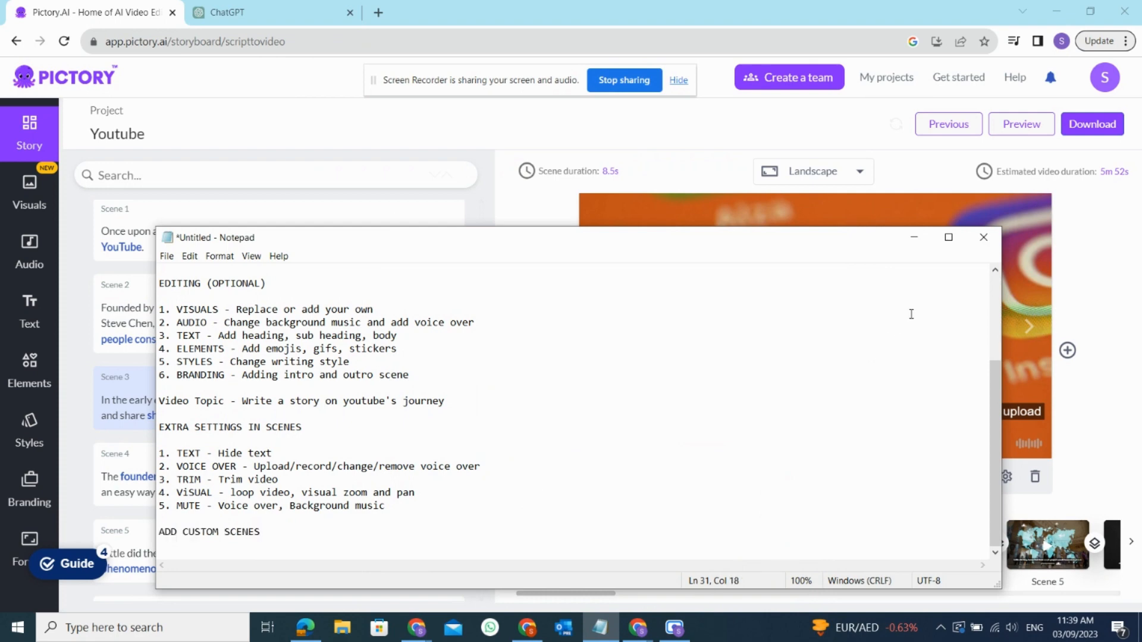
pyautogui.click(914, 237)
# Insert a Text & Visuals scene after the current scene and enter "Youtube" as its text
pyautogui.click(1065, 350)
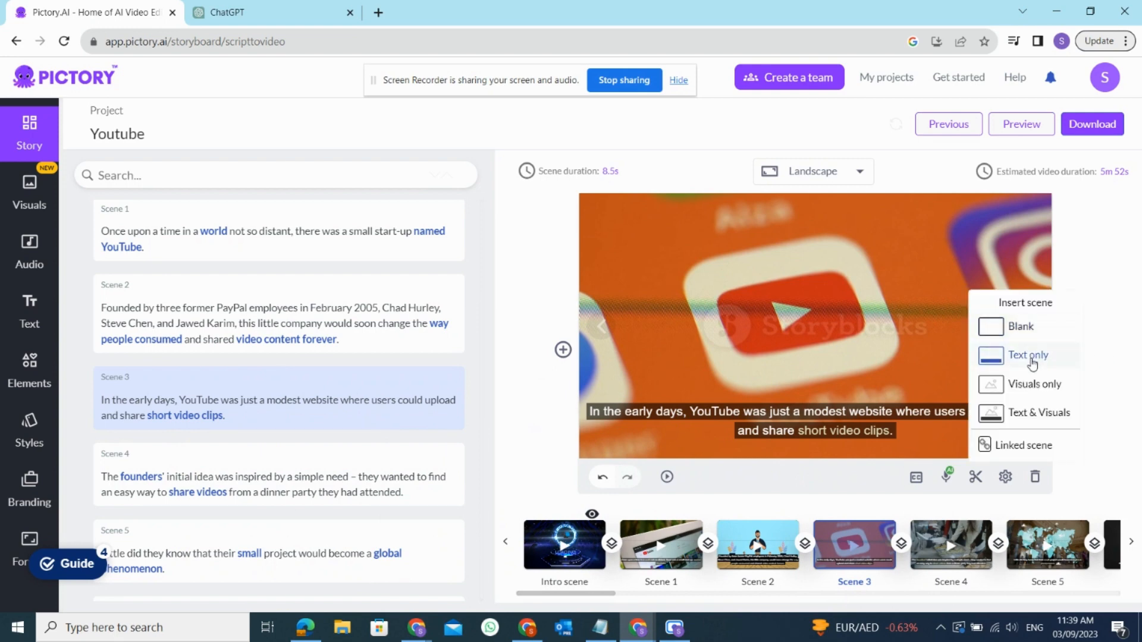
pyautogui.click(1032, 411)
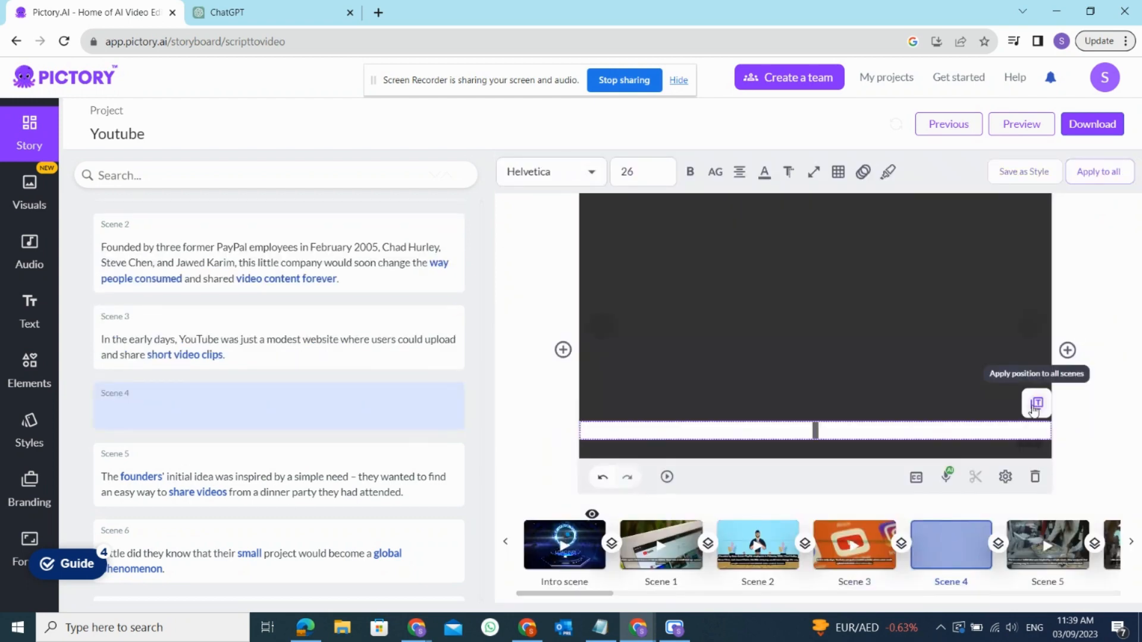
pyautogui.click(816, 432)
pyautogui.write('Youtube')
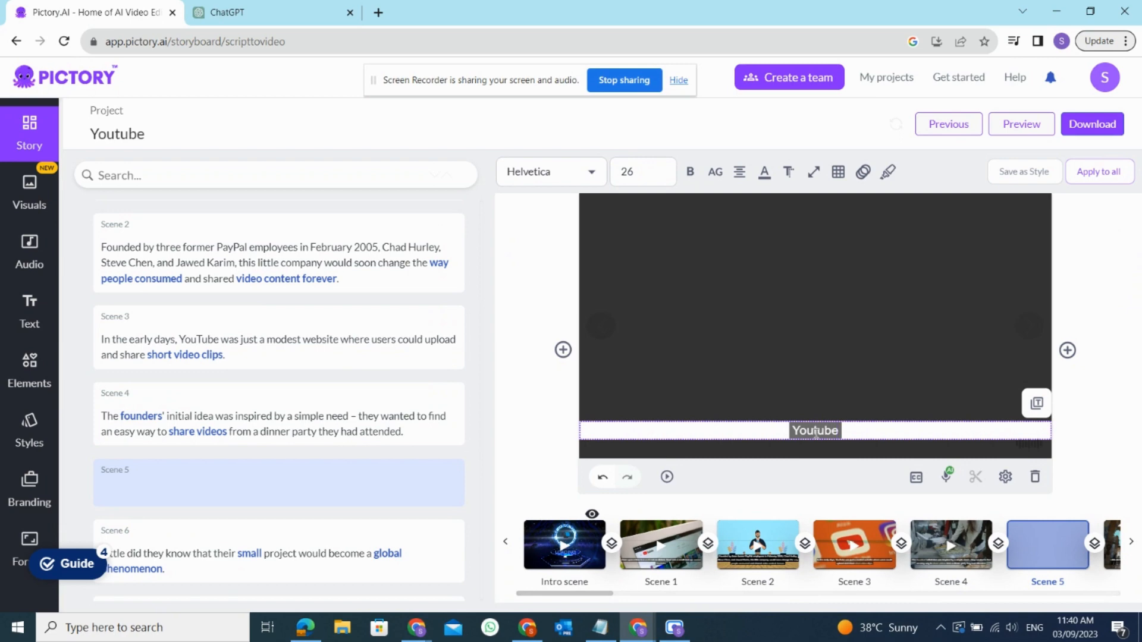
pyautogui.click(895, 400)
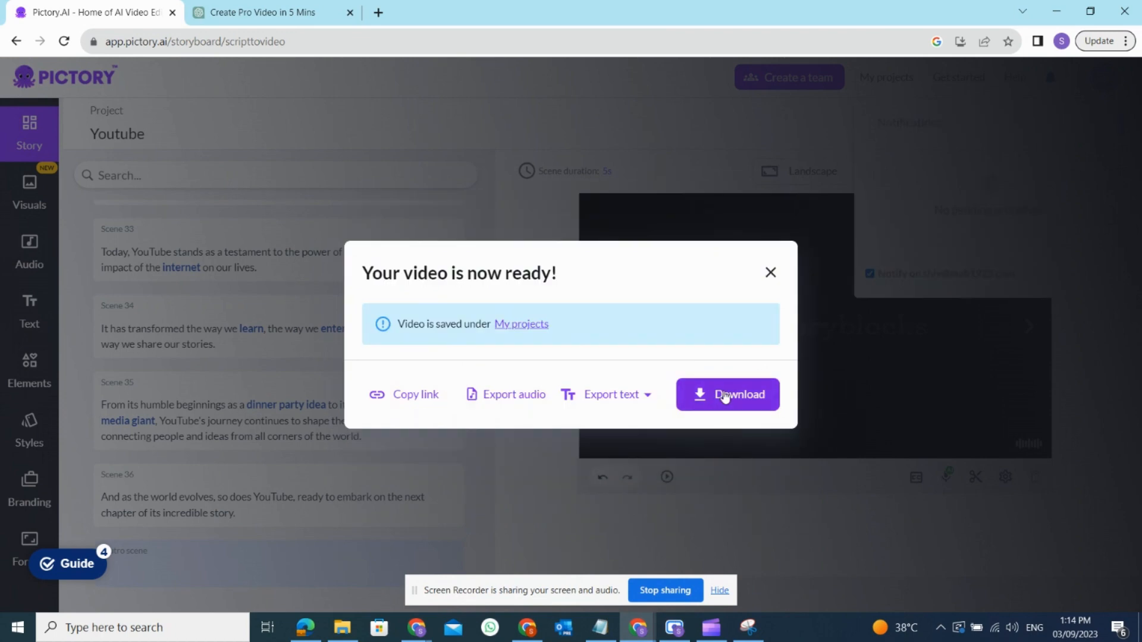
# Download the finished video and open the browser's list of downloads
pyautogui.click(724, 396)
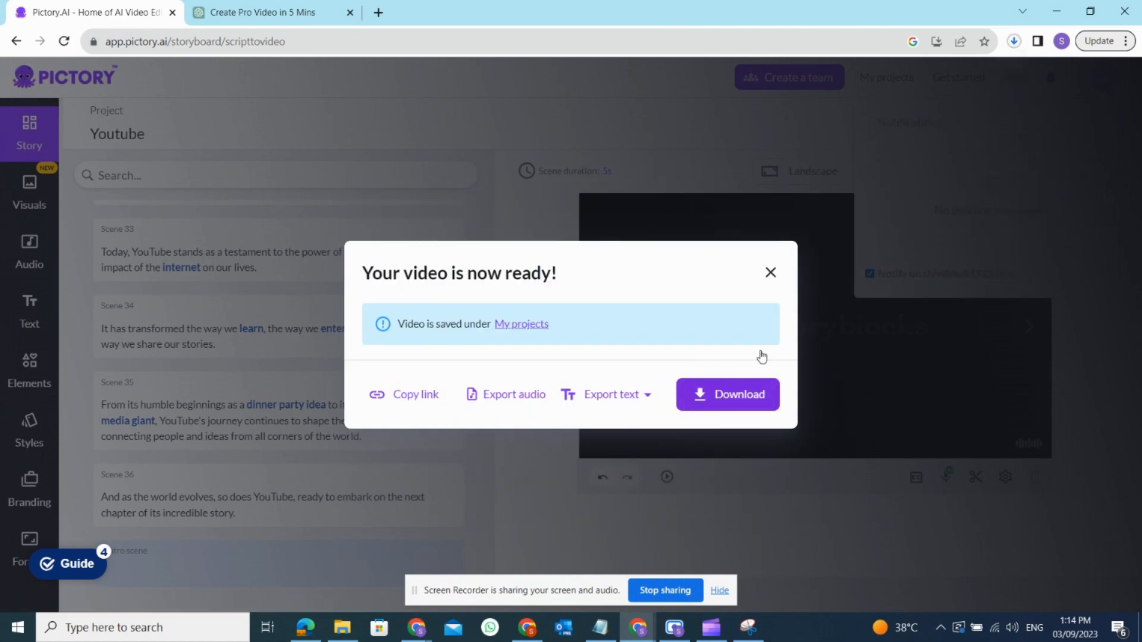
pyautogui.click(1013, 41)
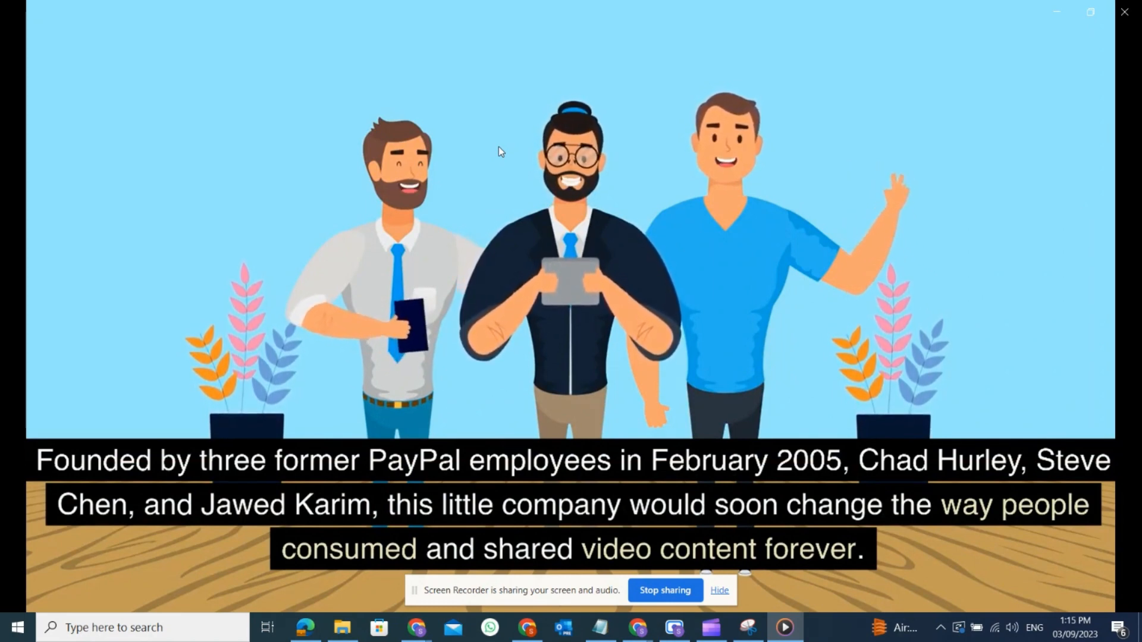
# Skim through the downloaded Youtube video in Media Player, jumping ahead in stages to the outro to review its scenes
pyautogui.moveTo(299, 523)
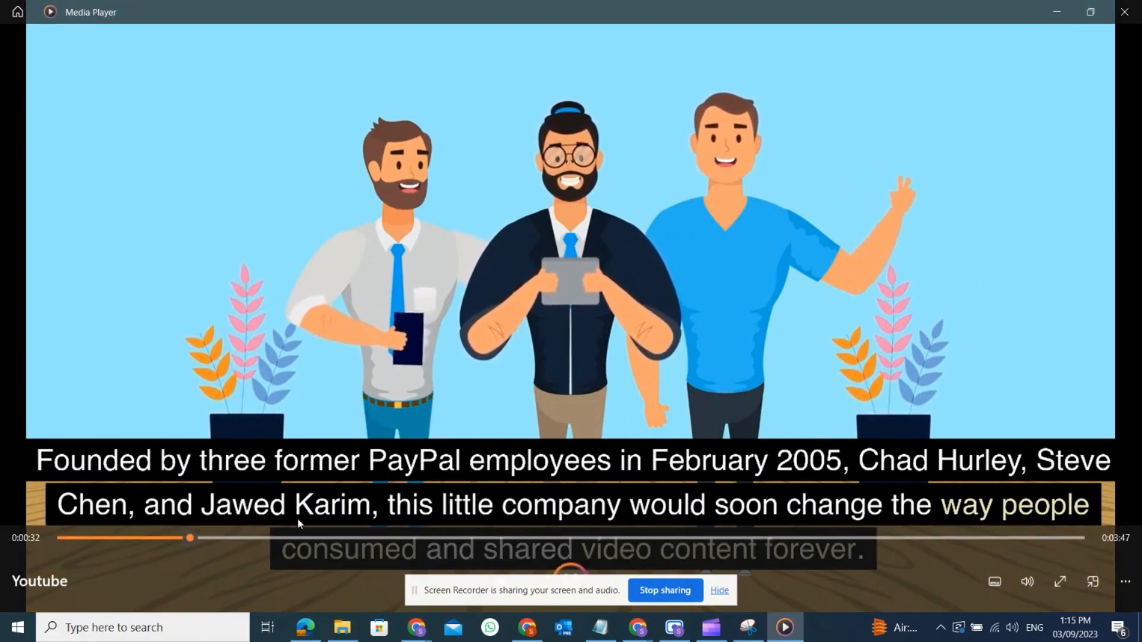
pyautogui.click(327, 538)
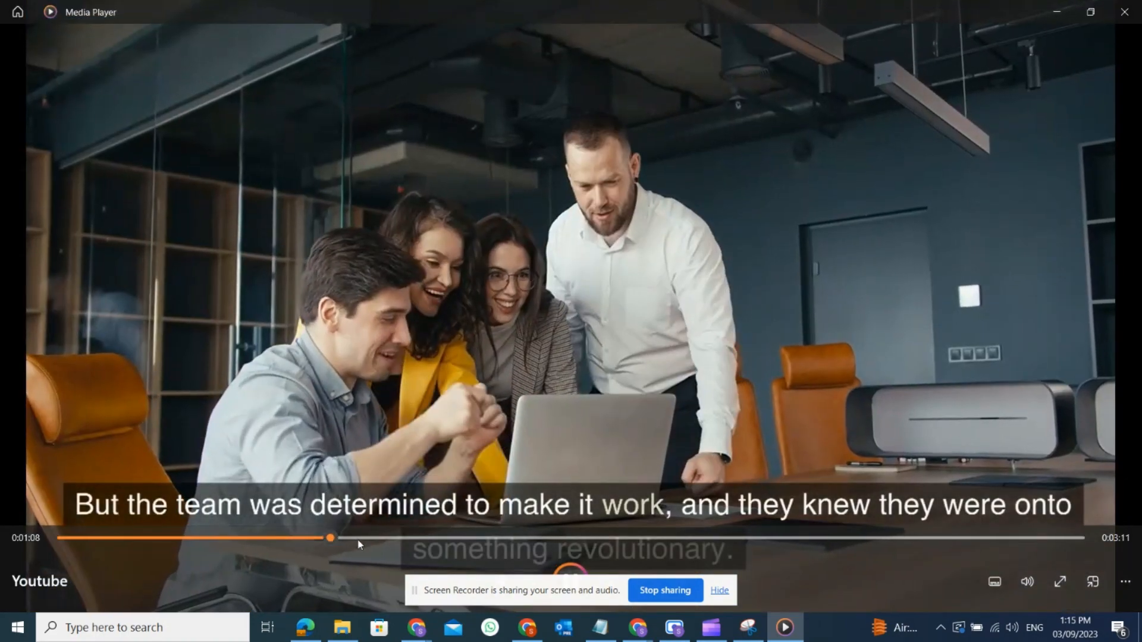
pyautogui.click(421, 538)
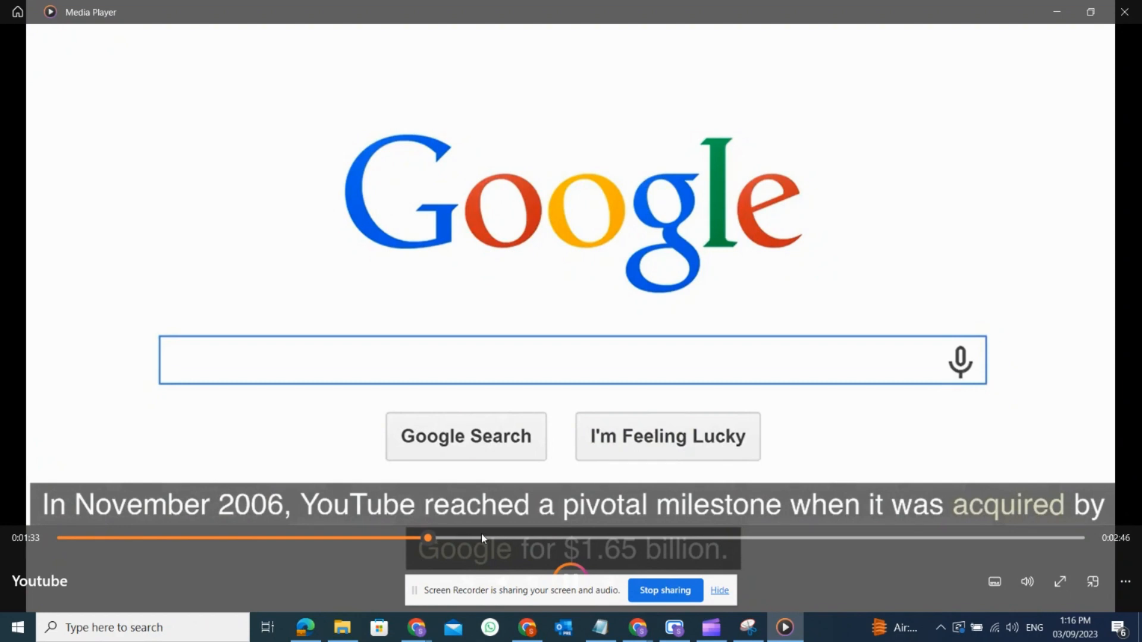
pyautogui.click(591, 539)
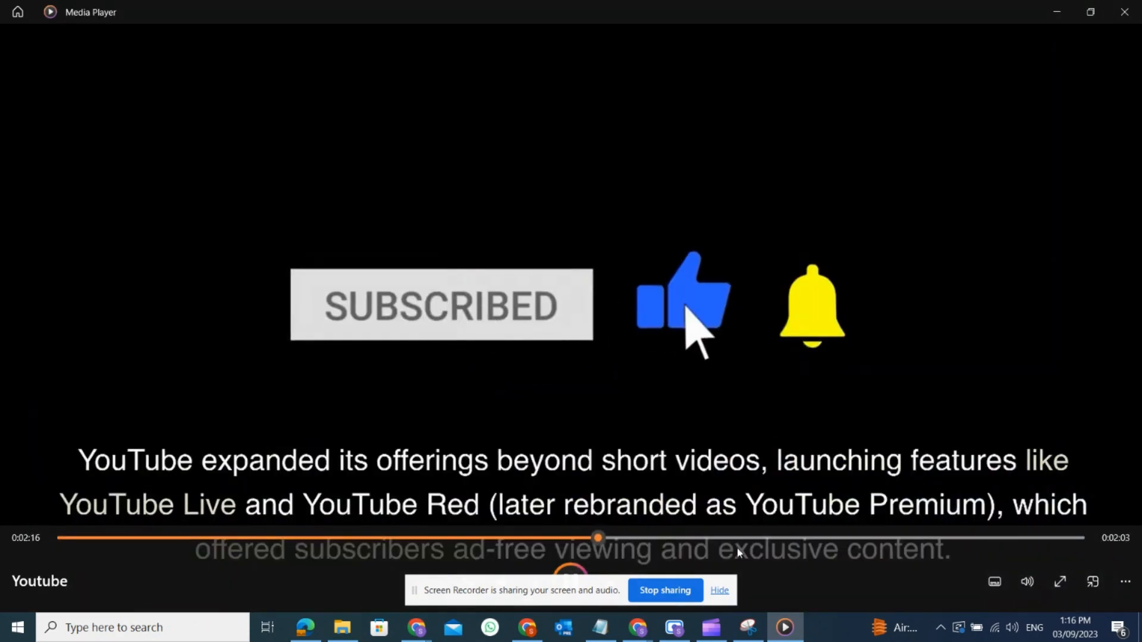
pyautogui.click(749, 538)
pyautogui.click(865, 538)
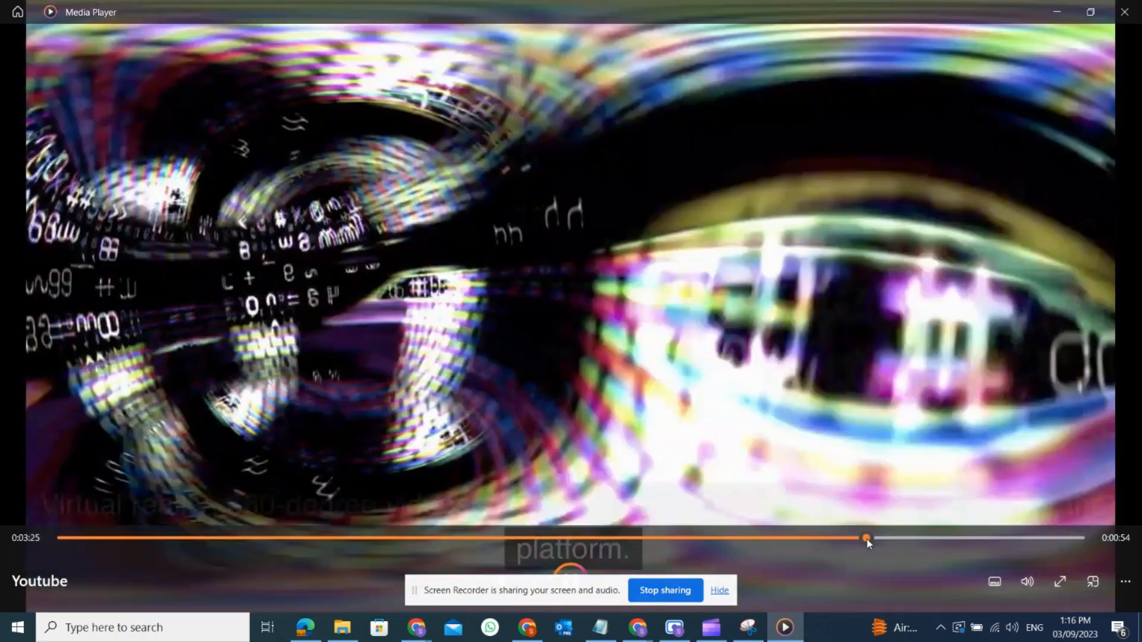
pyautogui.click(978, 538)
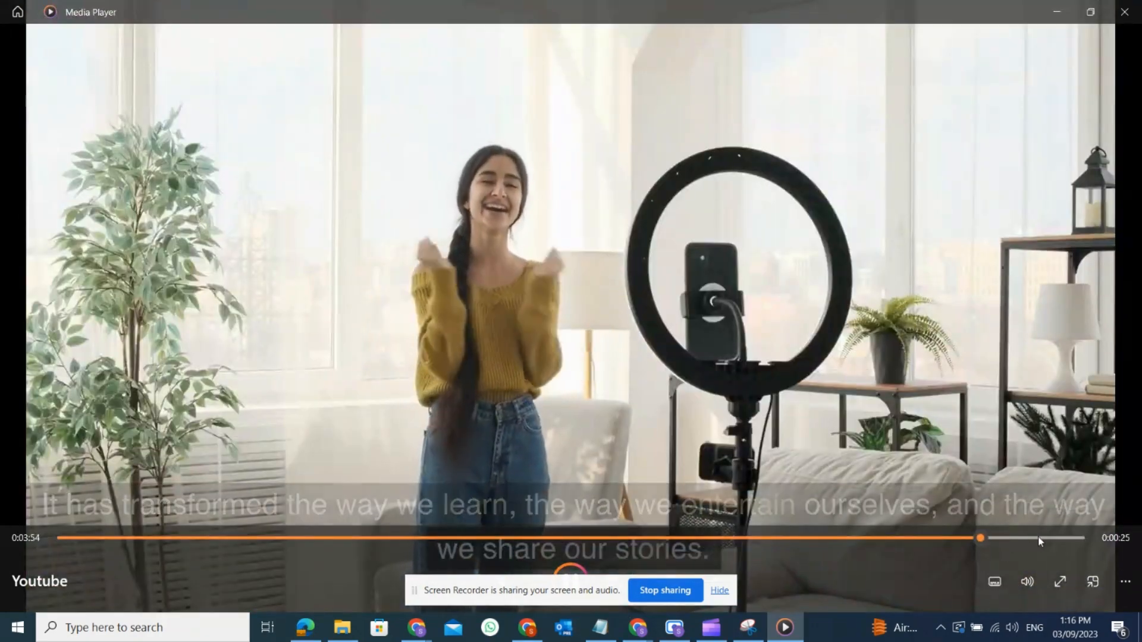
pyautogui.click(1042, 538)
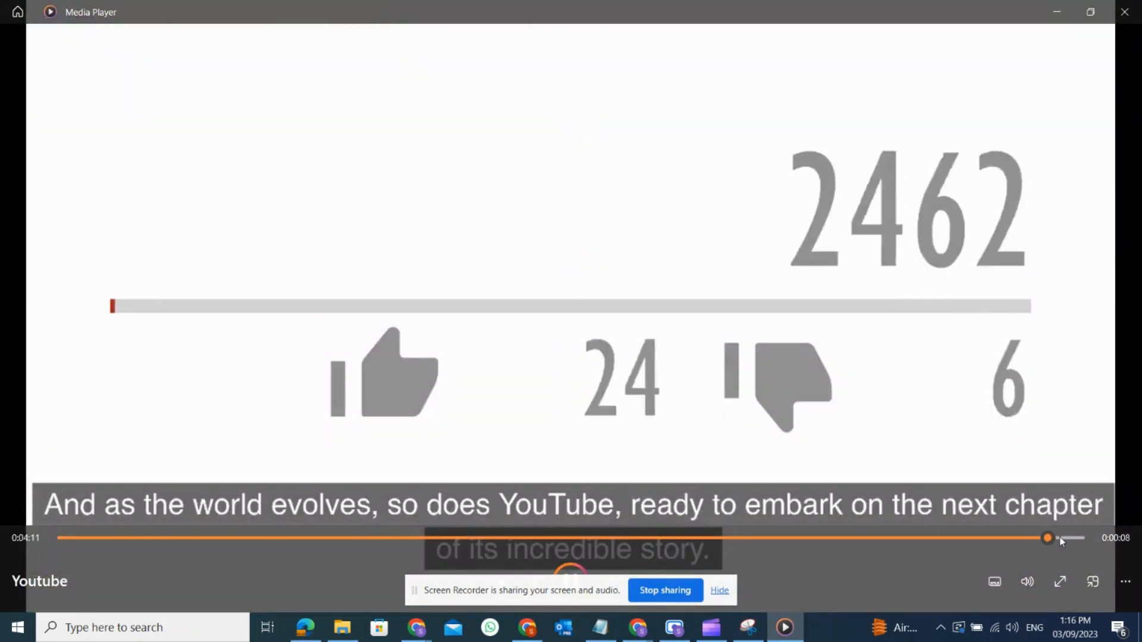
pyautogui.click(1061, 538)
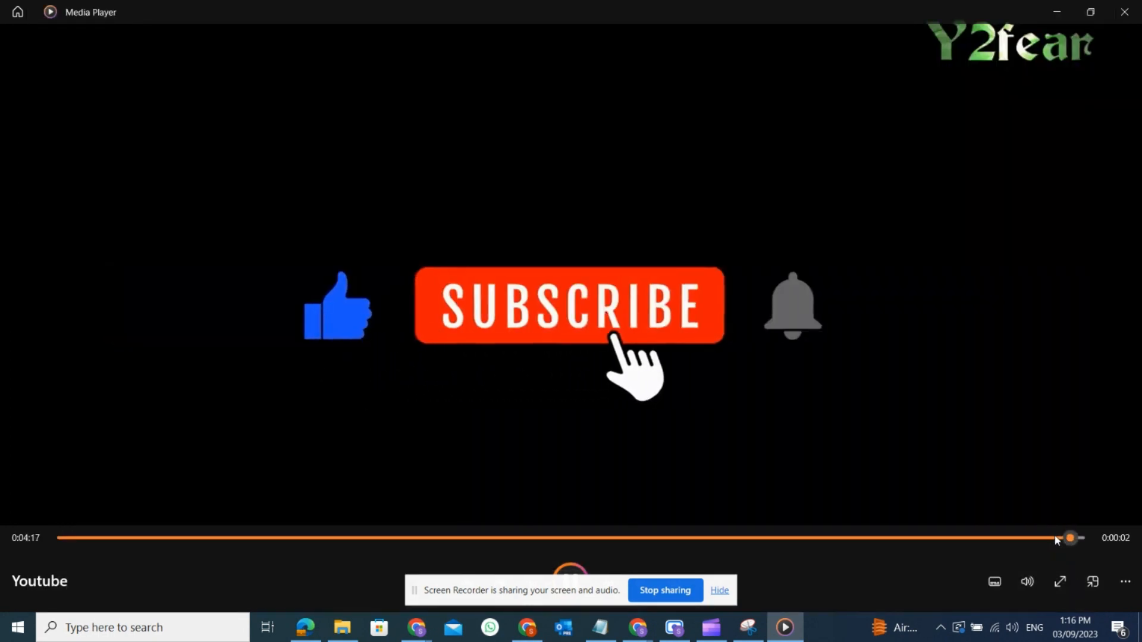